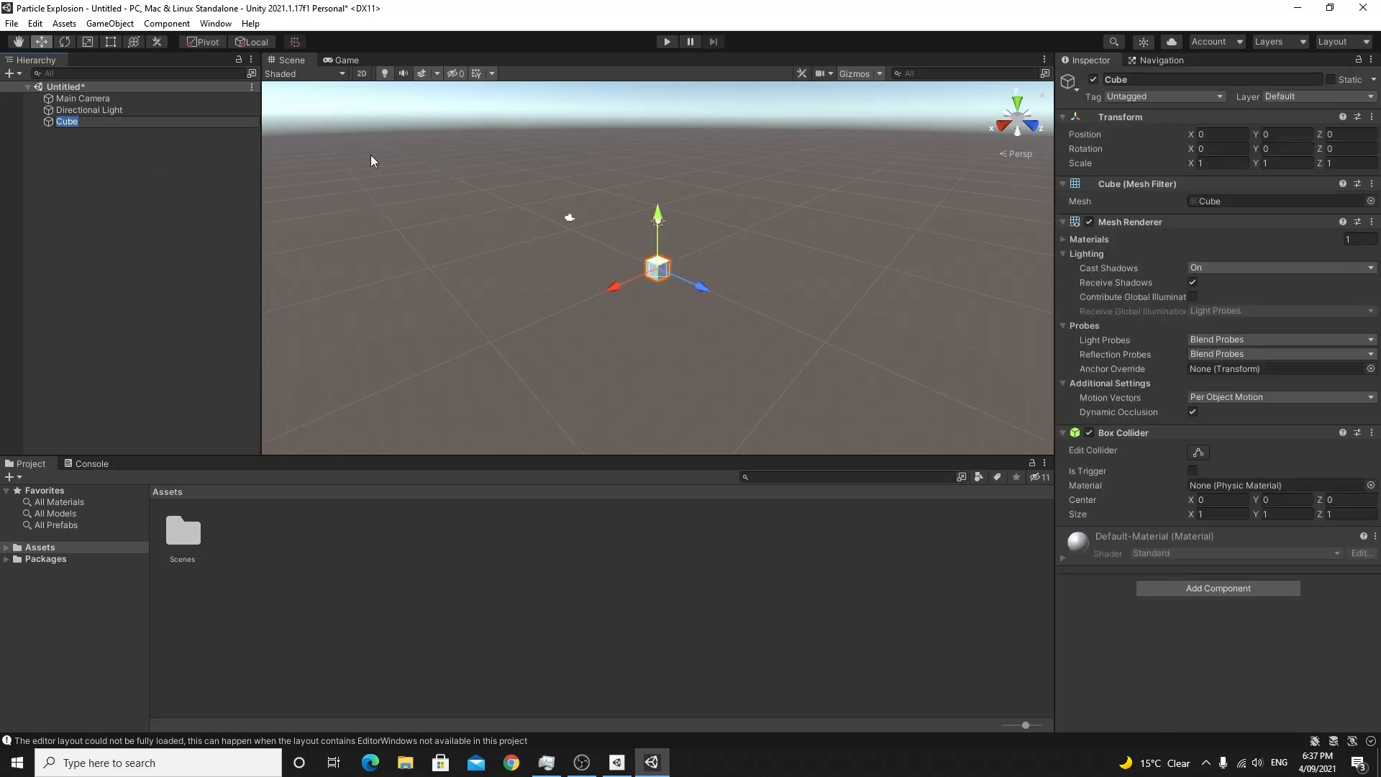
- Name the new cube Ground and set its scale to 20 on both X and Z
type("Ground")
key("Return")
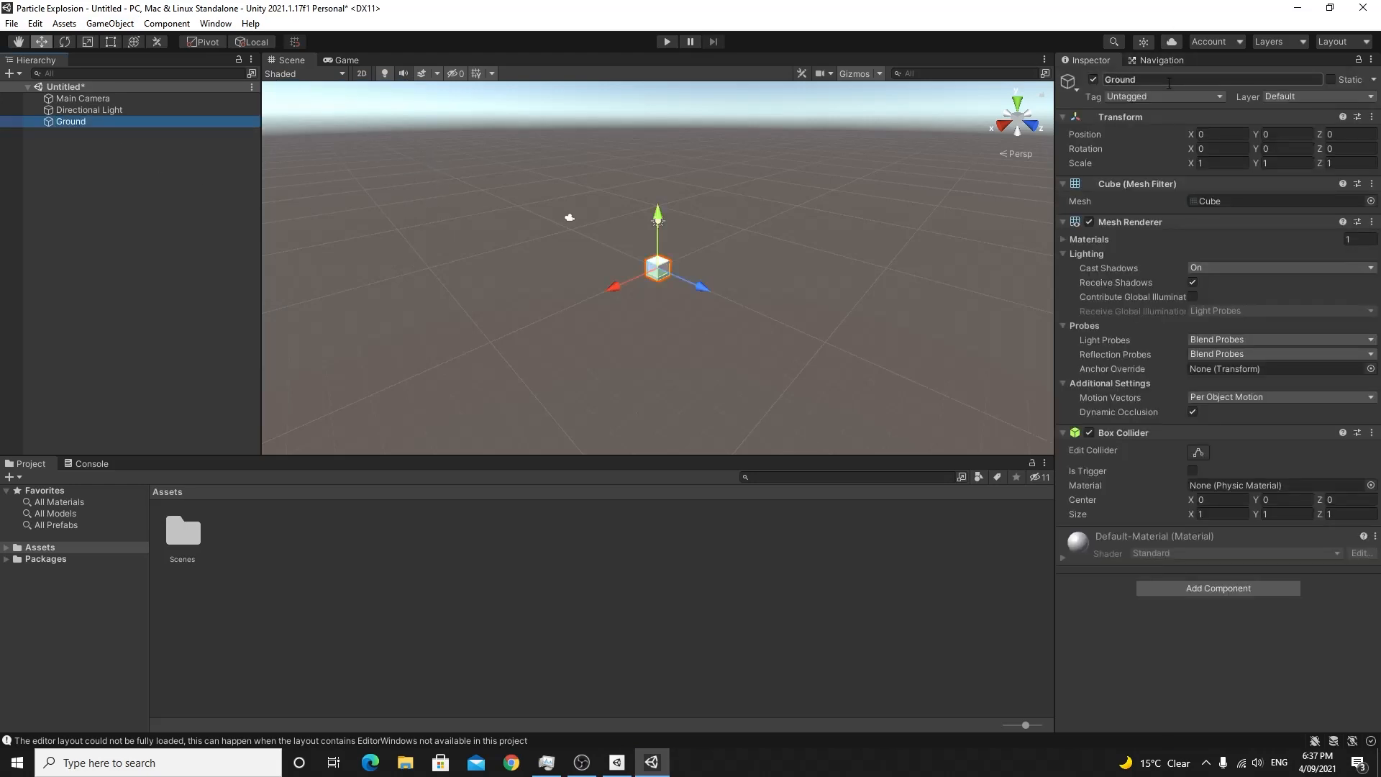
left_click(1223, 164)
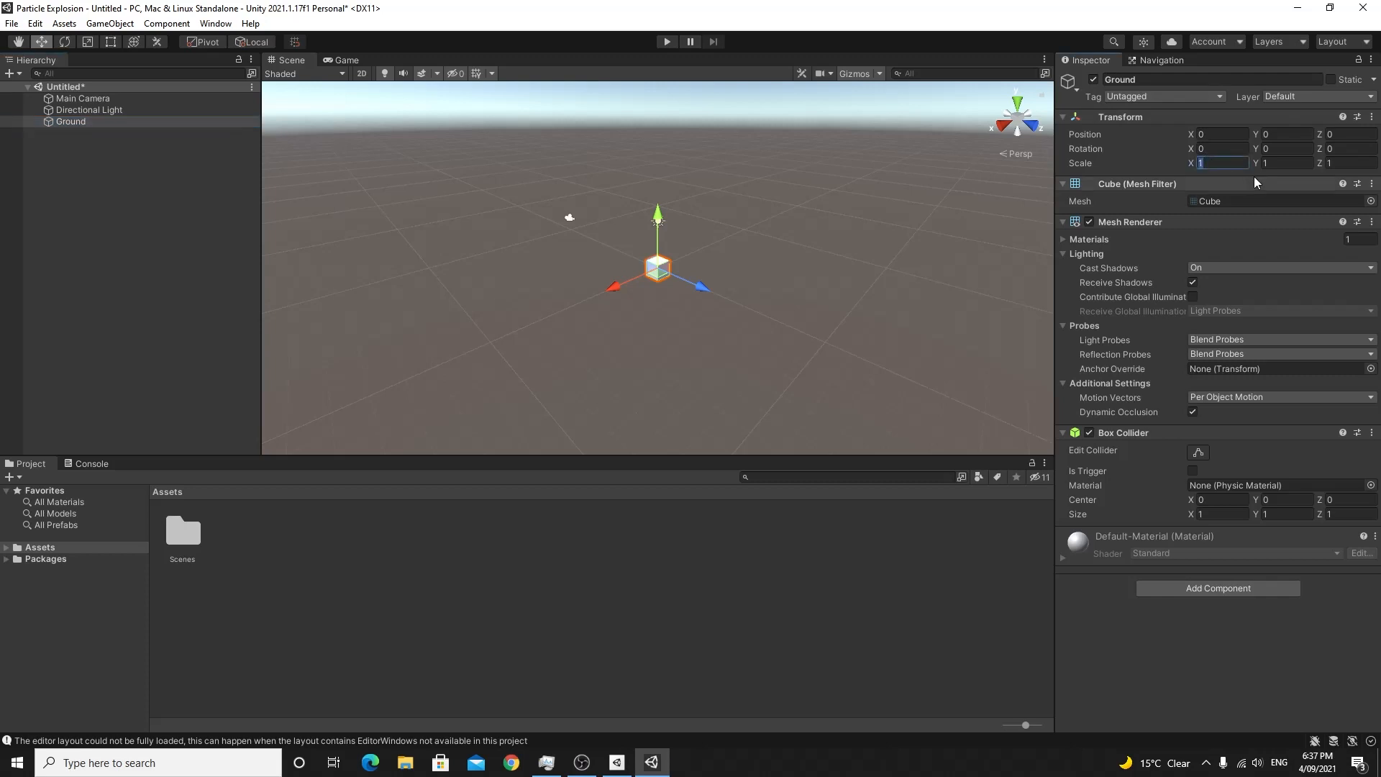
type("20")
left_click(1352, 164)
type("20")
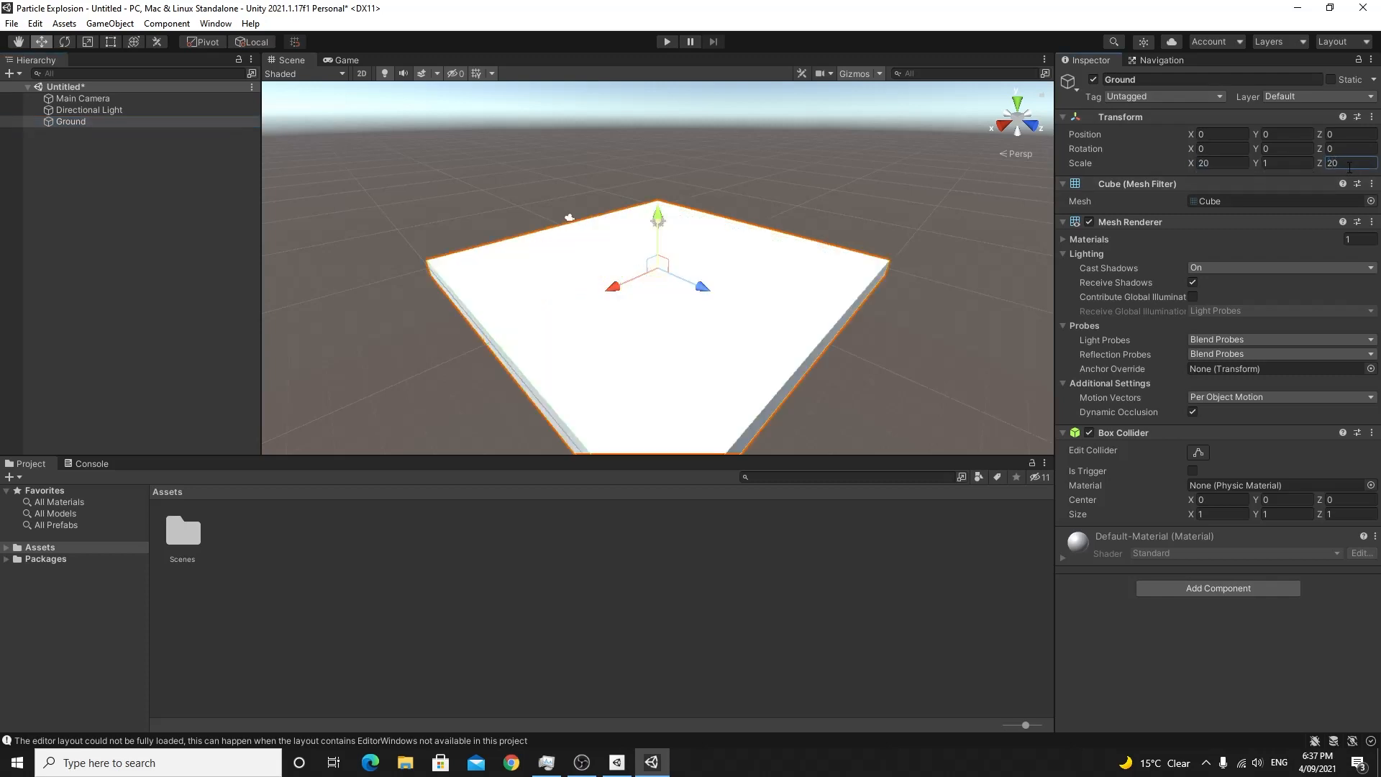
- Add a 3D capsule and move it above the ground to about Y 1.75, Z 3.5
left_click(109, 23)
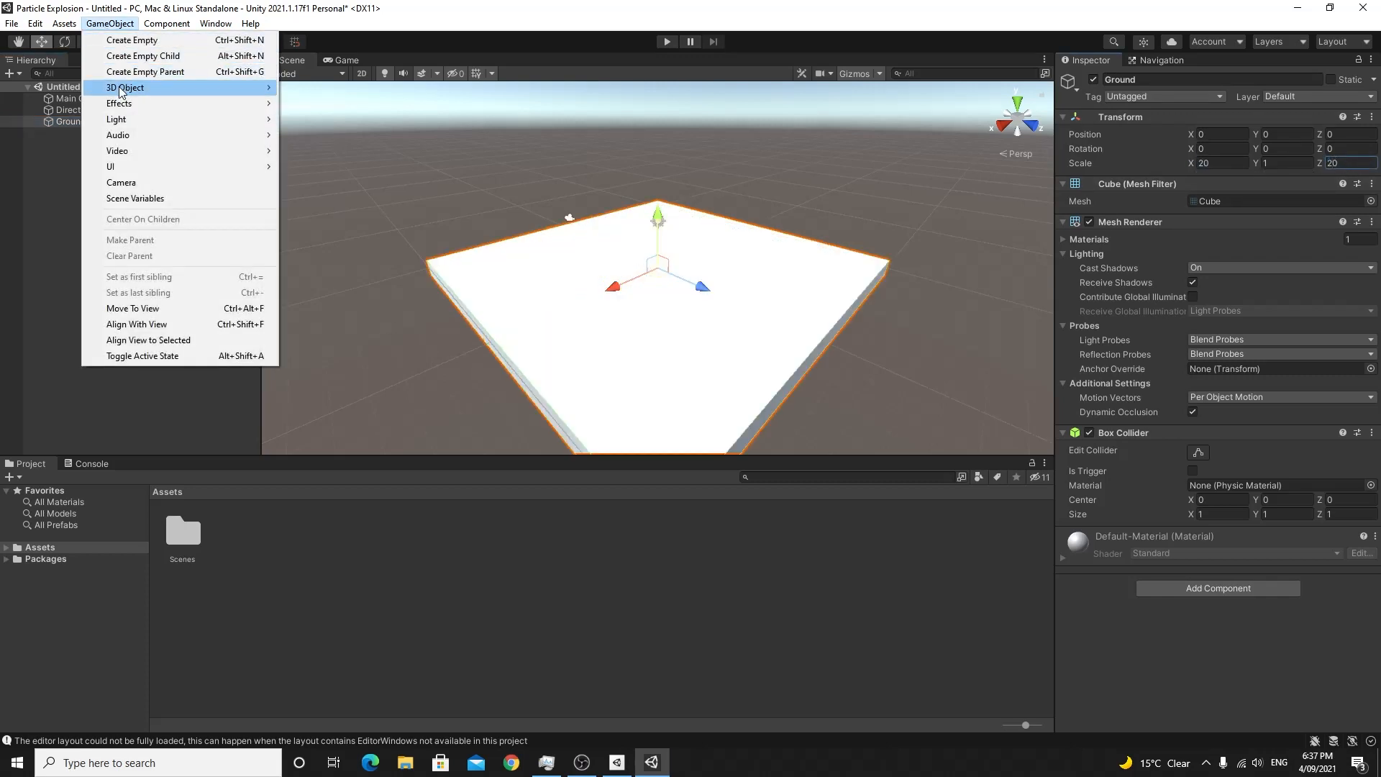
mouse_move(274, 88)
left_click(315, 119)
left_click_drag(658, 234, 657, 192)
left_click_drag(702, 258, 751, 274)
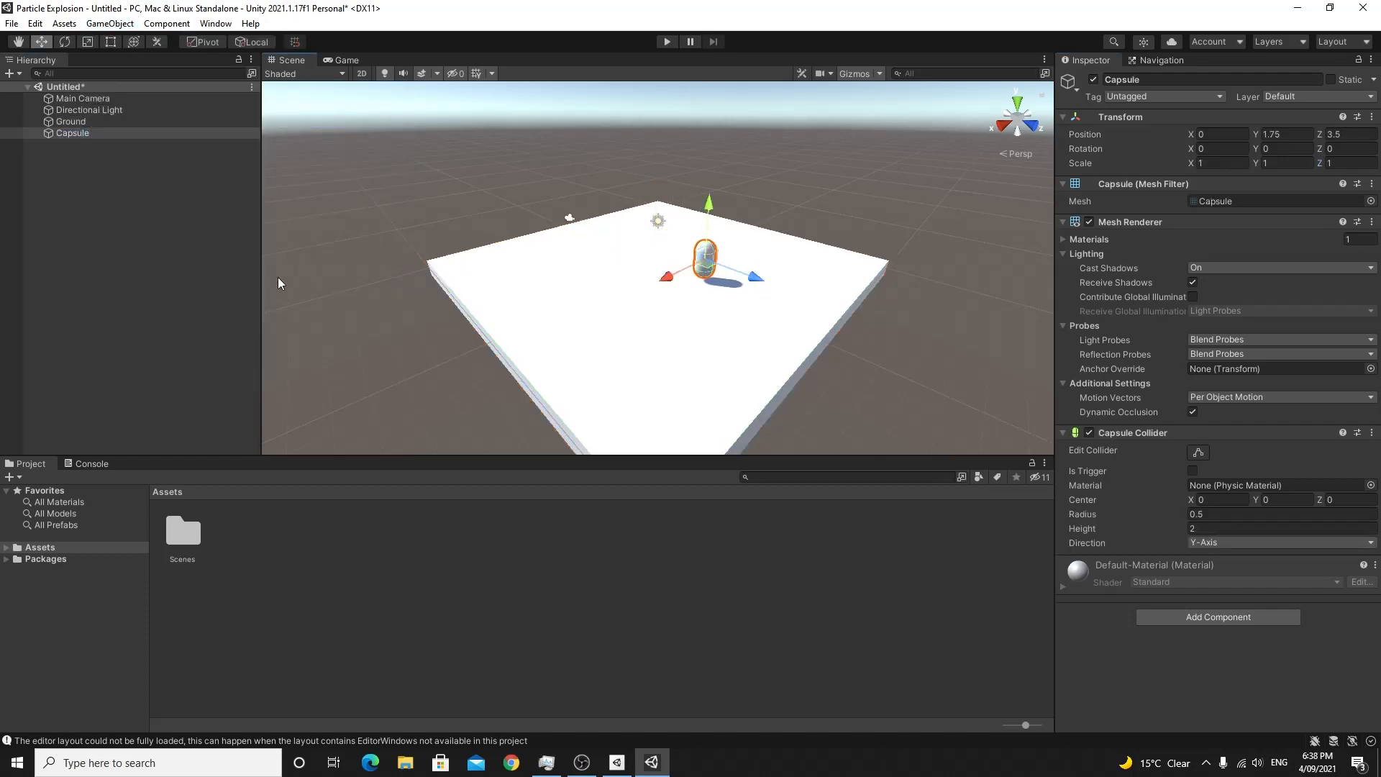
- Rename the capsule object as Player
left_click(84, 133)
left_click(103, 131)
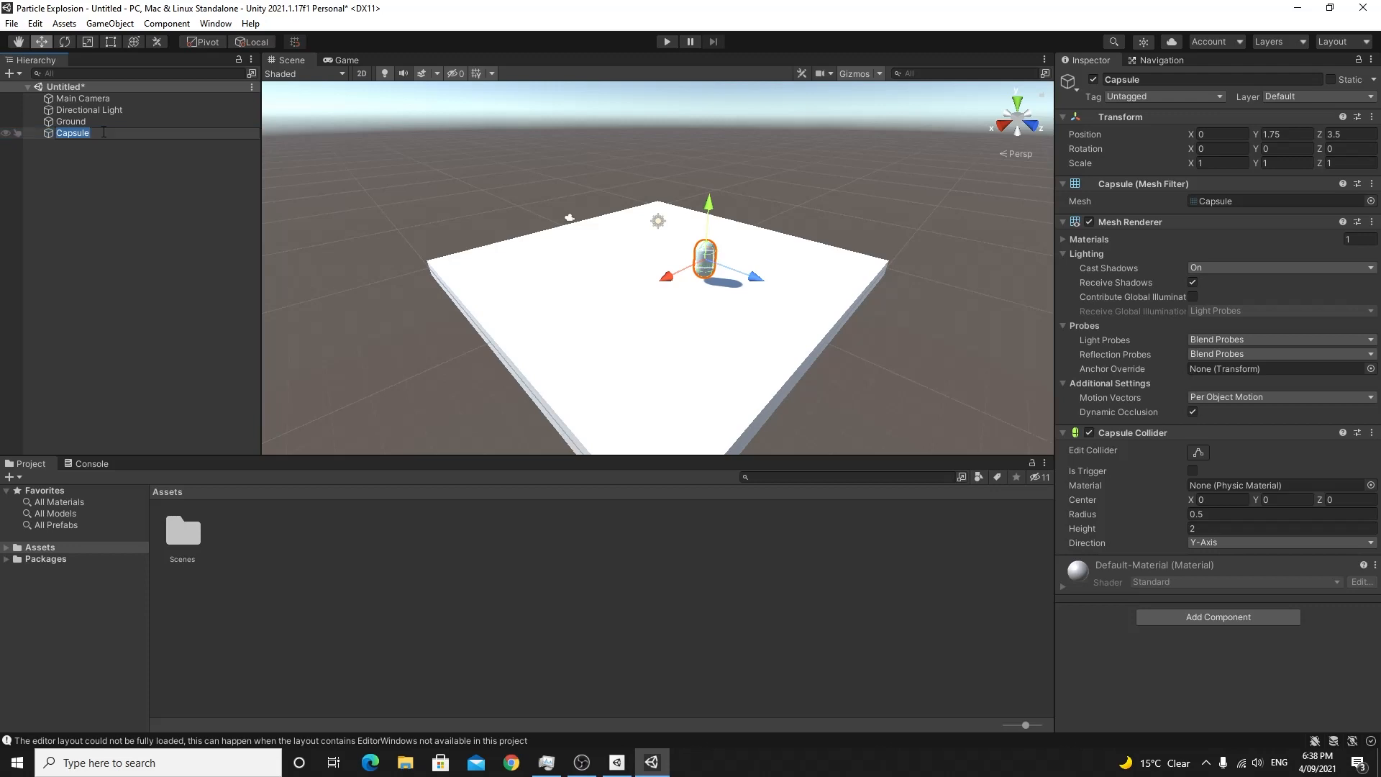
type("Player")
key("Return")
- Create a new material named Red in the Assets folder
left_click(176, 519)
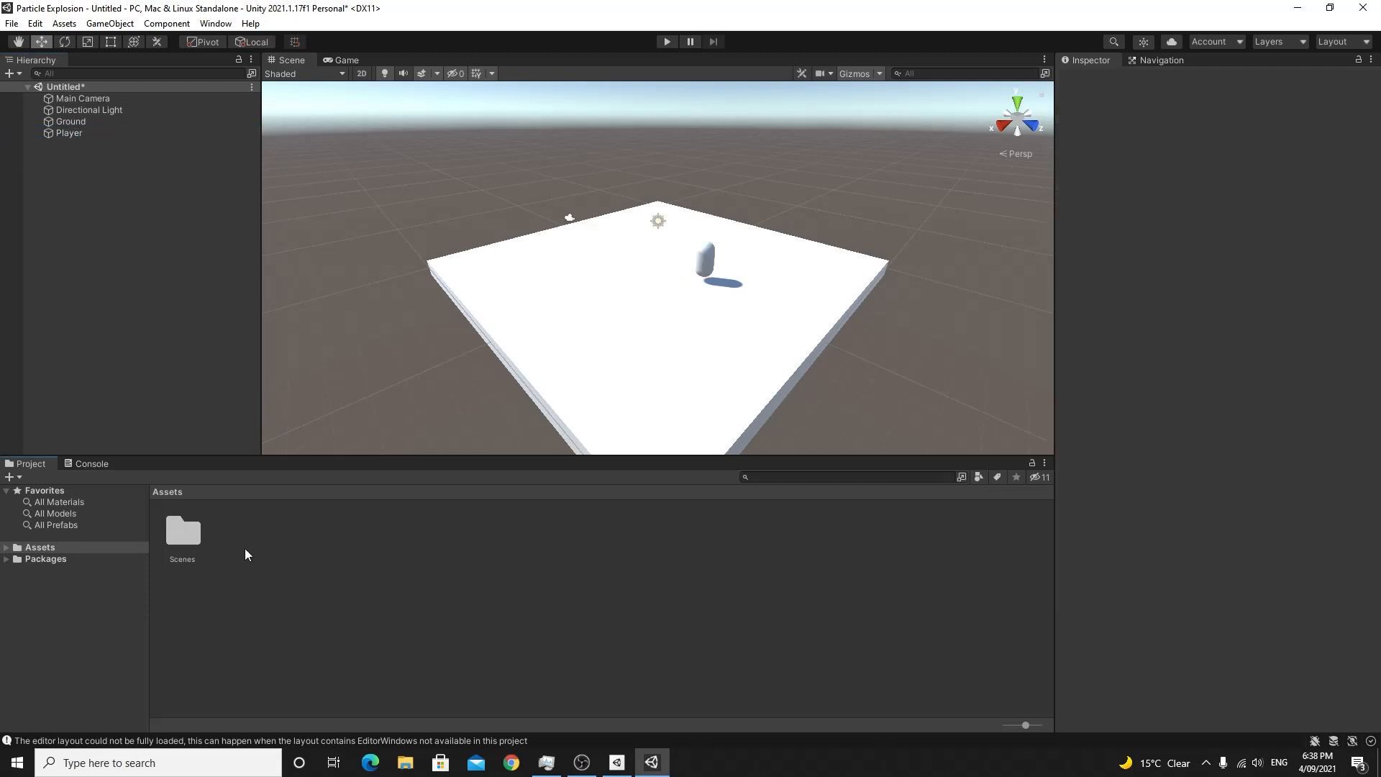
right_click(244, 548)
mouse_move(324, 191)
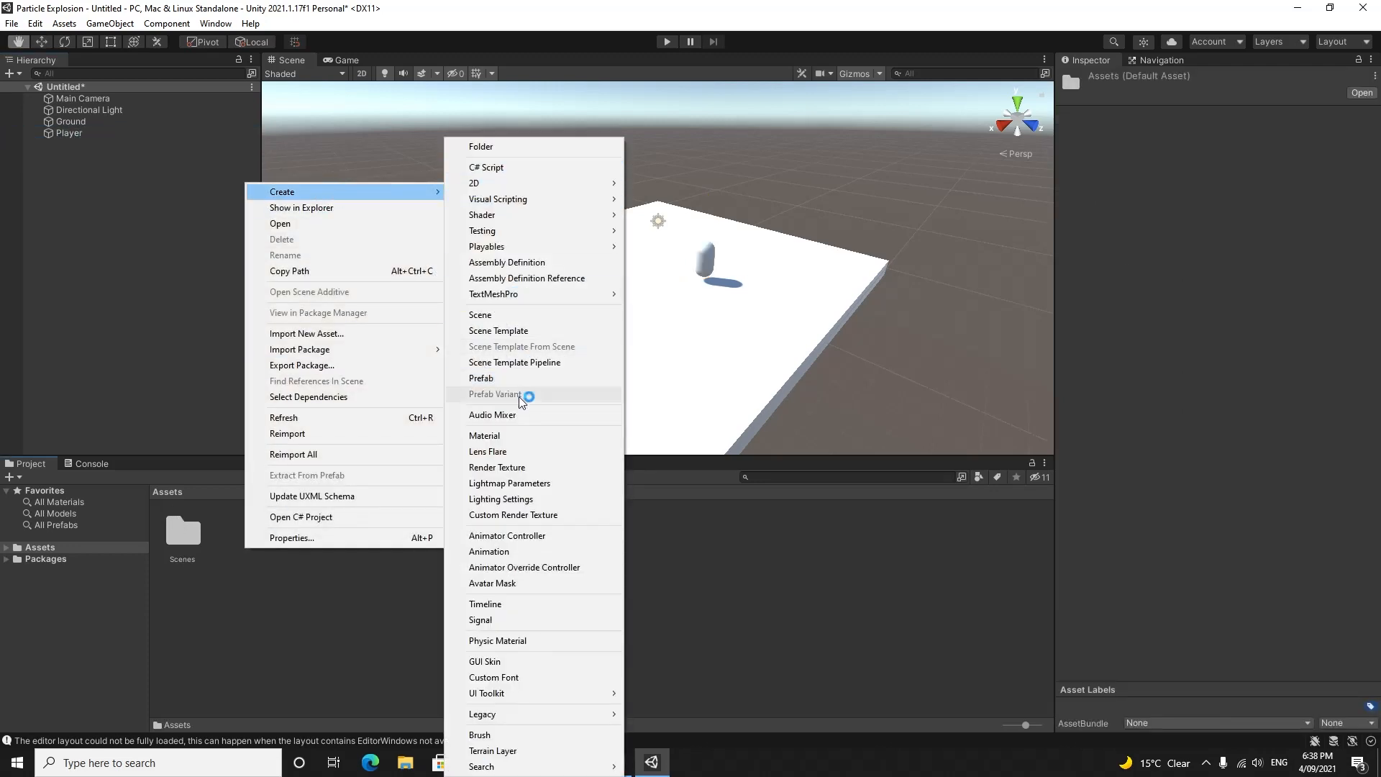
left_click(520, 436)
type("Red")
key("Return")
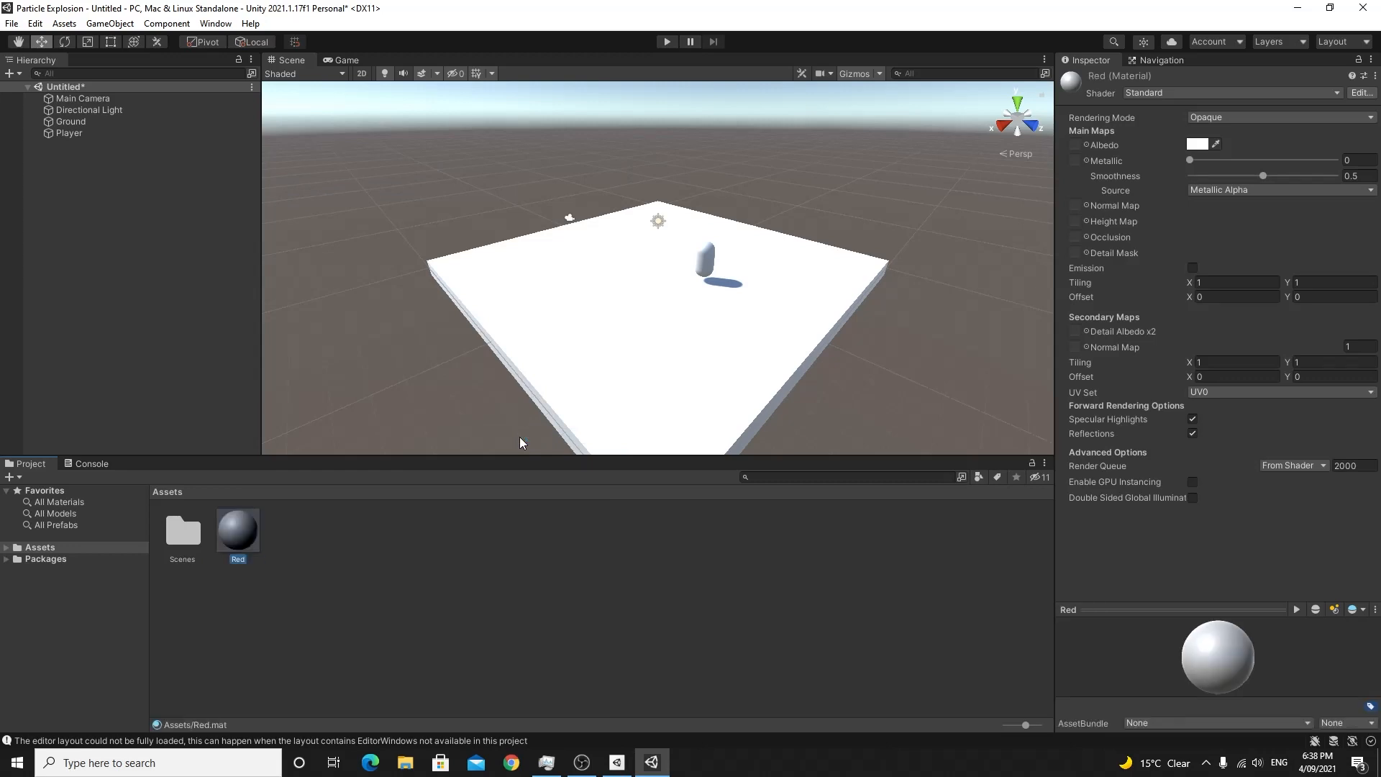
- Set the Red material's albedo colour to pure red (FF0000) and apply the material to the Player capsule
left_click(1195, 145)
left_click_drag(1289, 248, 1322, 210)
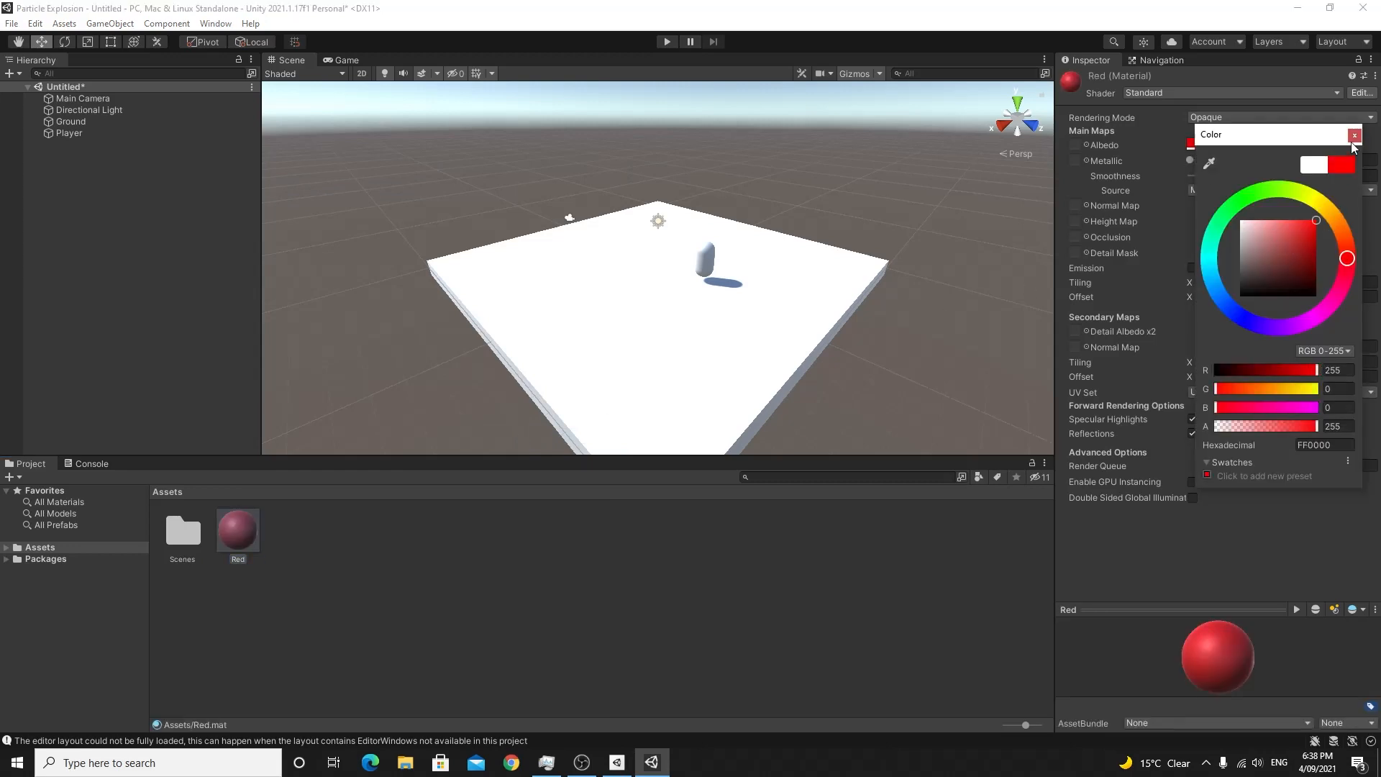
left_click(1355, 136)
left_click_drag(238, 530, 706, 256)
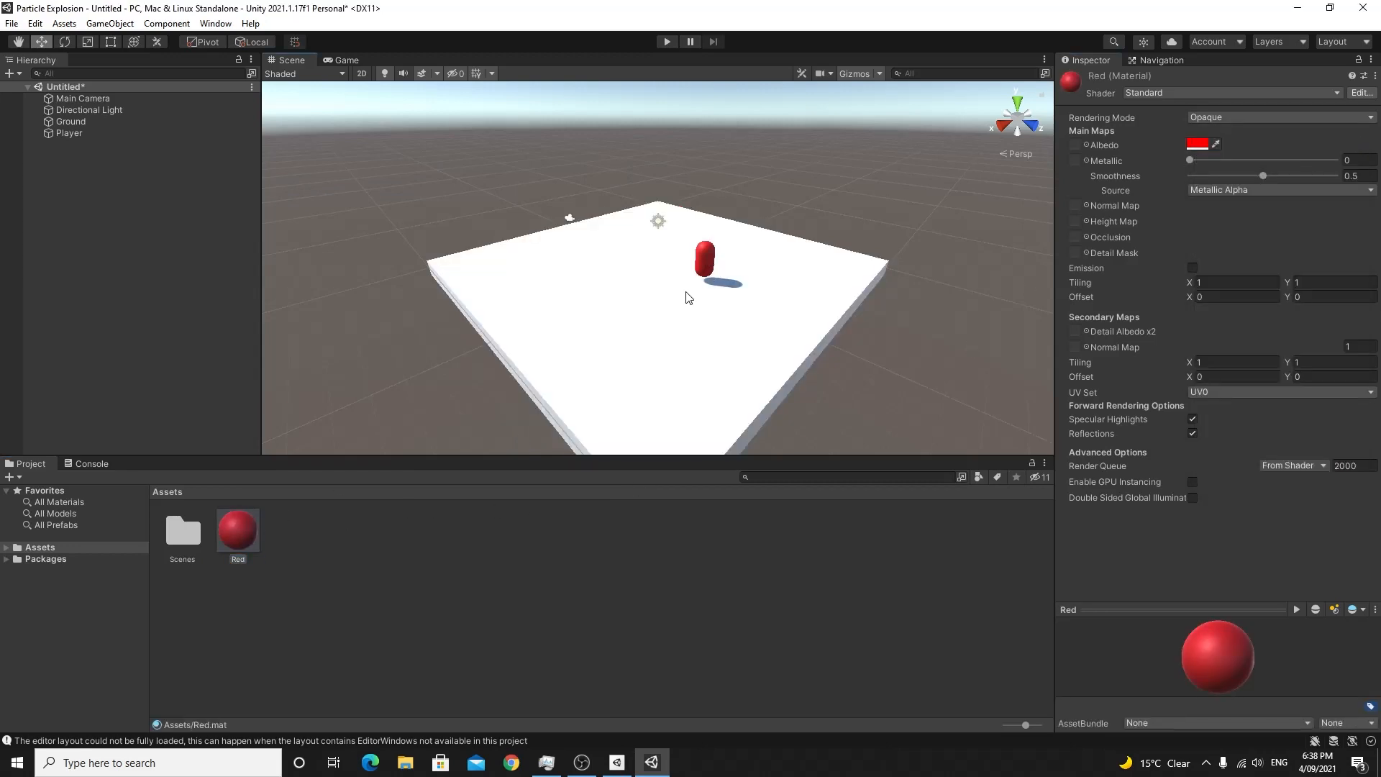
- Run the scene in play mode to check the Player in the game view, and stop it again
left_click(666, 43)
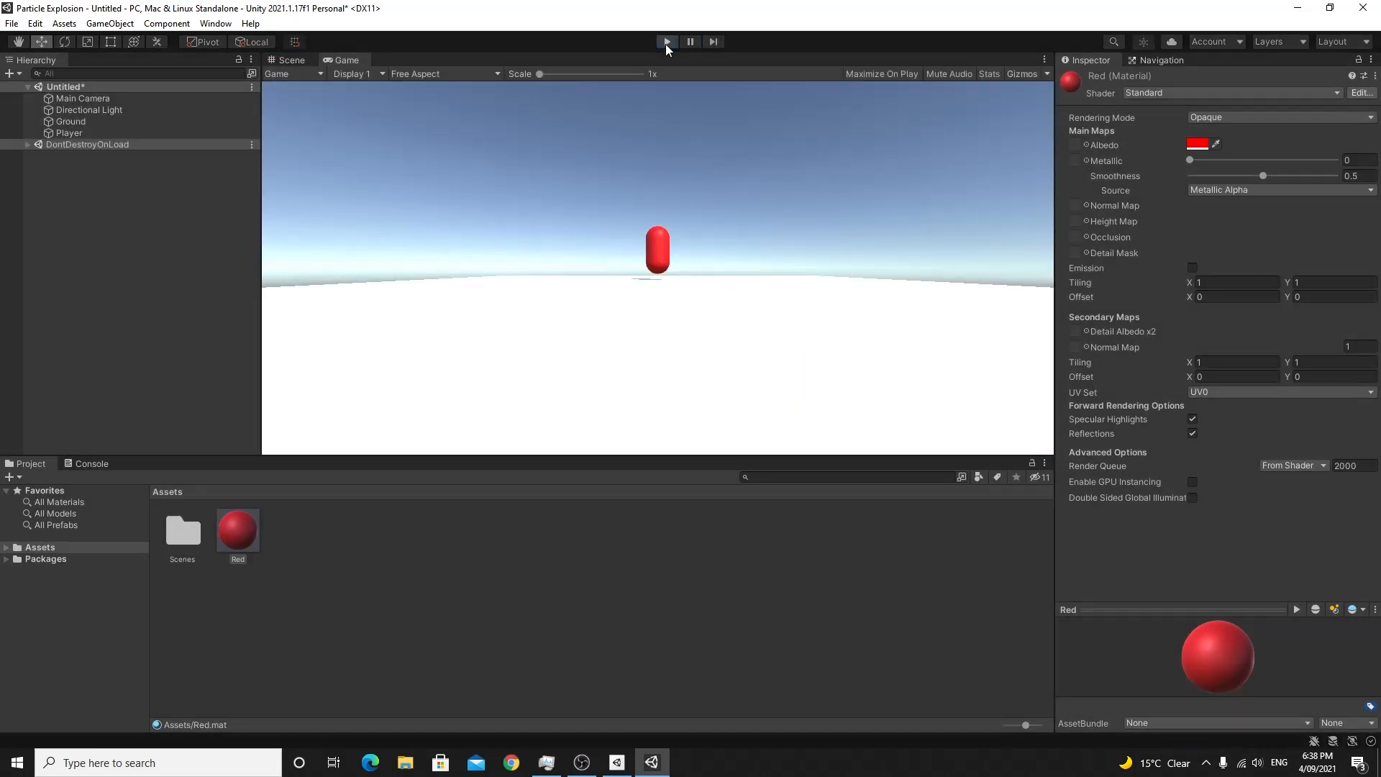
left_click(666, 43)
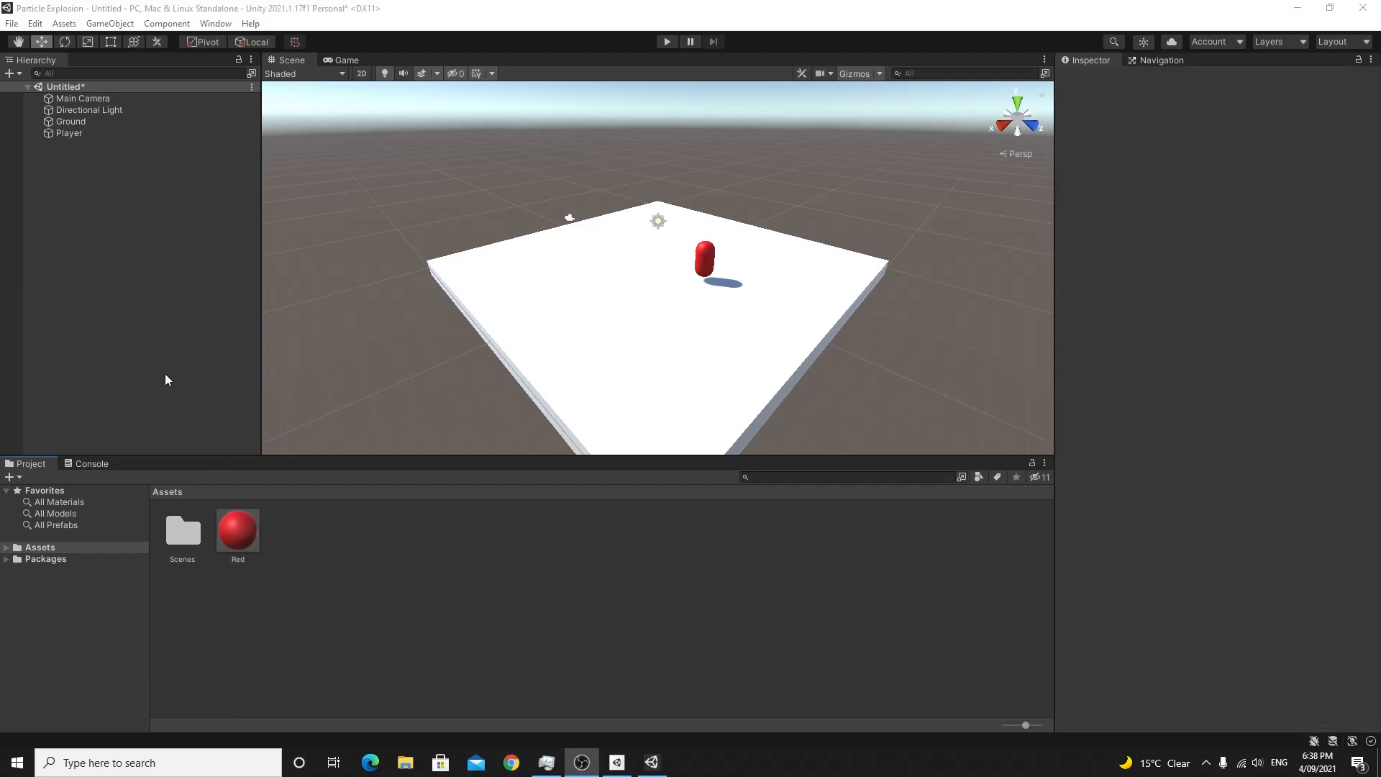
left_click(71, 170)
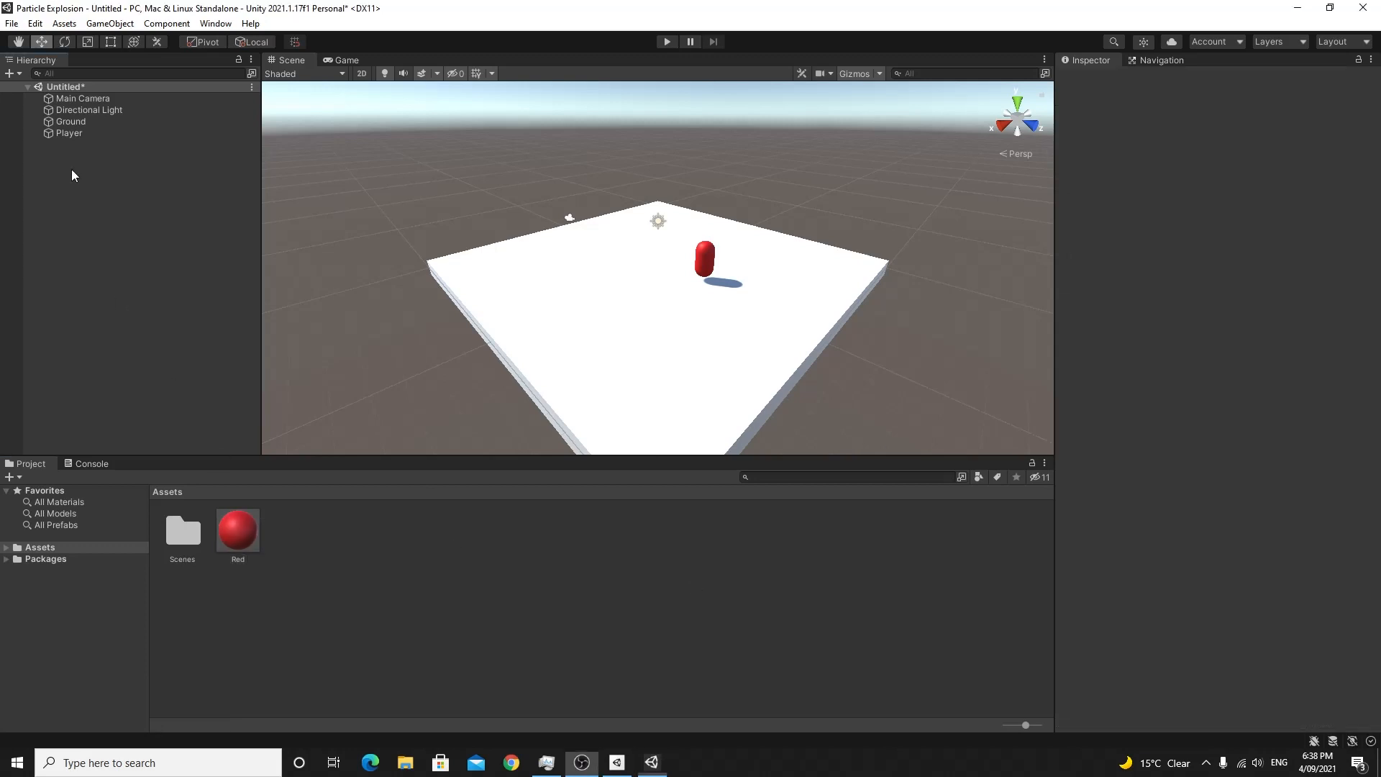
- Add a Particle System effect to the scene and name it Boom
left_click(108, 24)
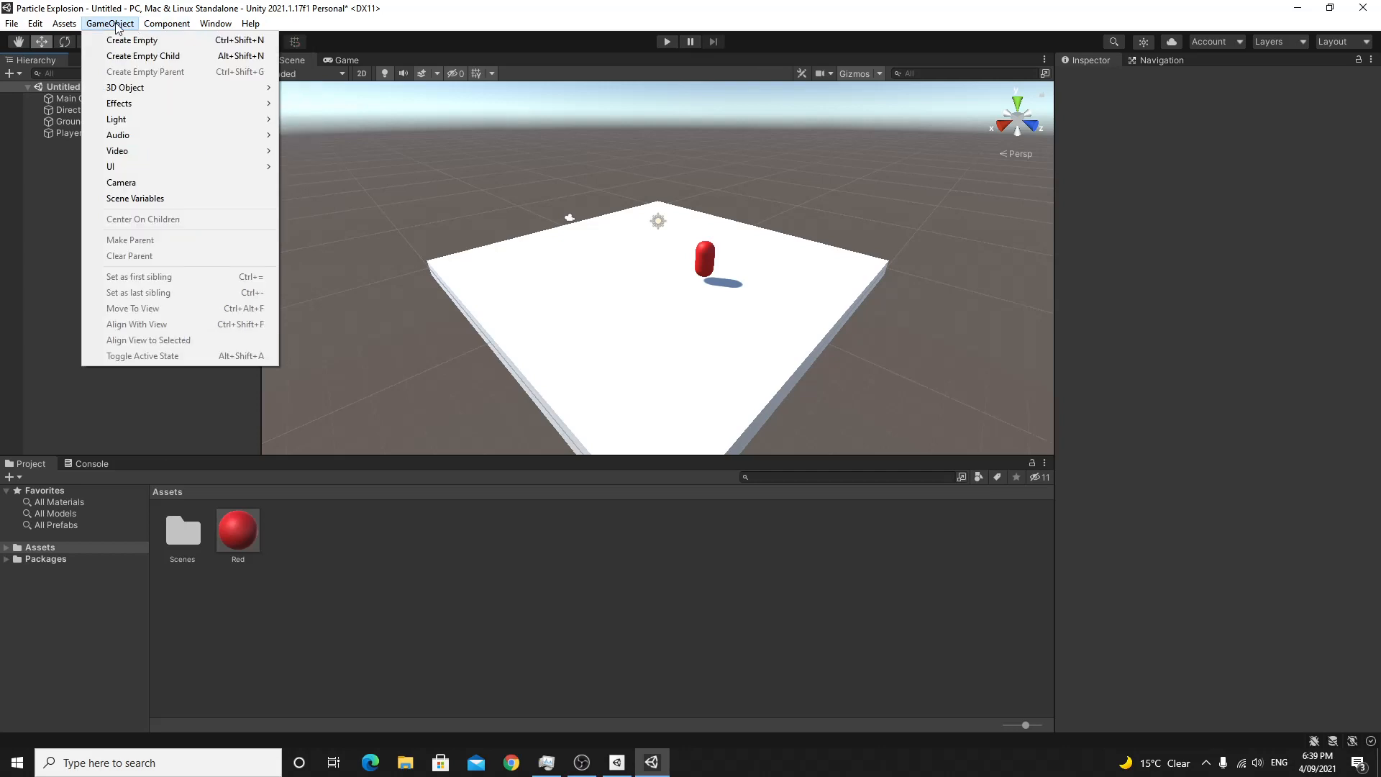
mouse_move(129, 105)
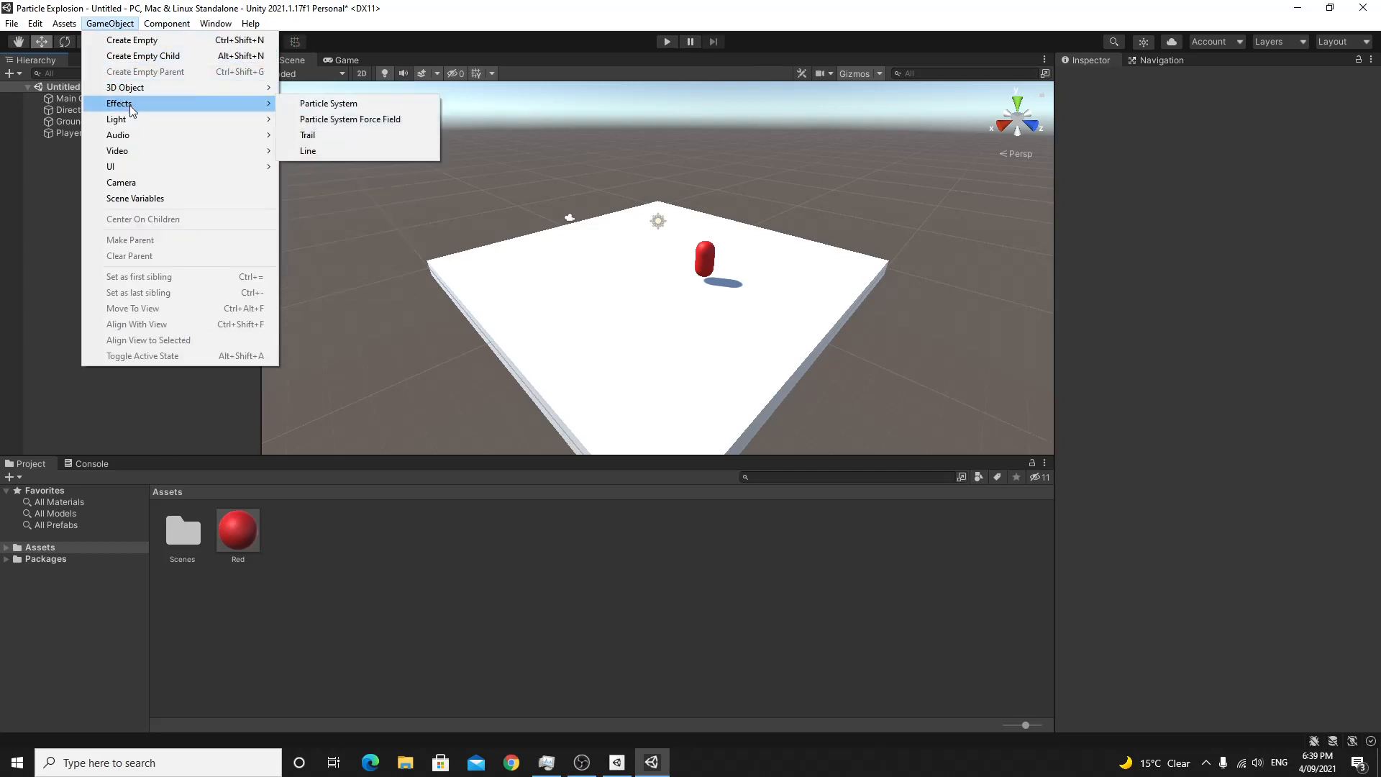
left_click(331, 106)
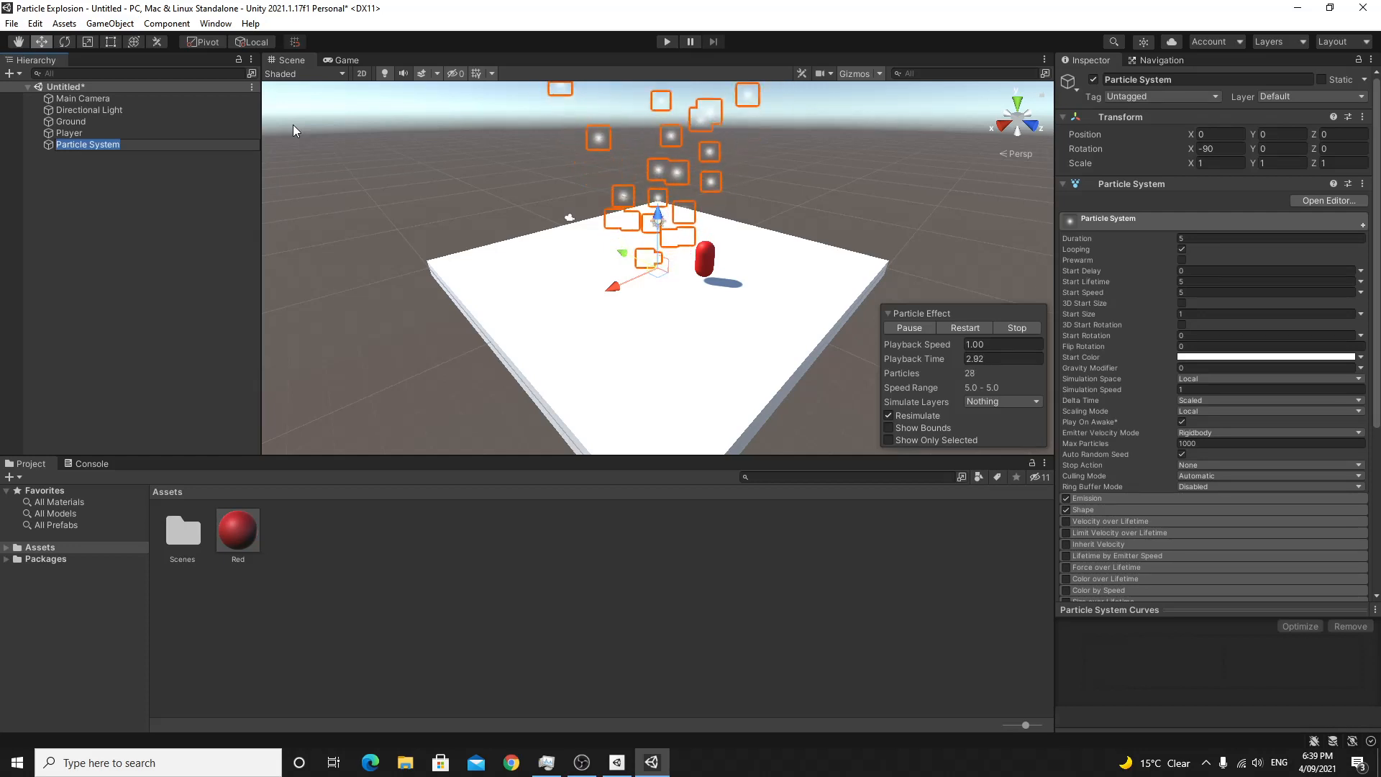
type("Boom")
key("Return")
key("f")
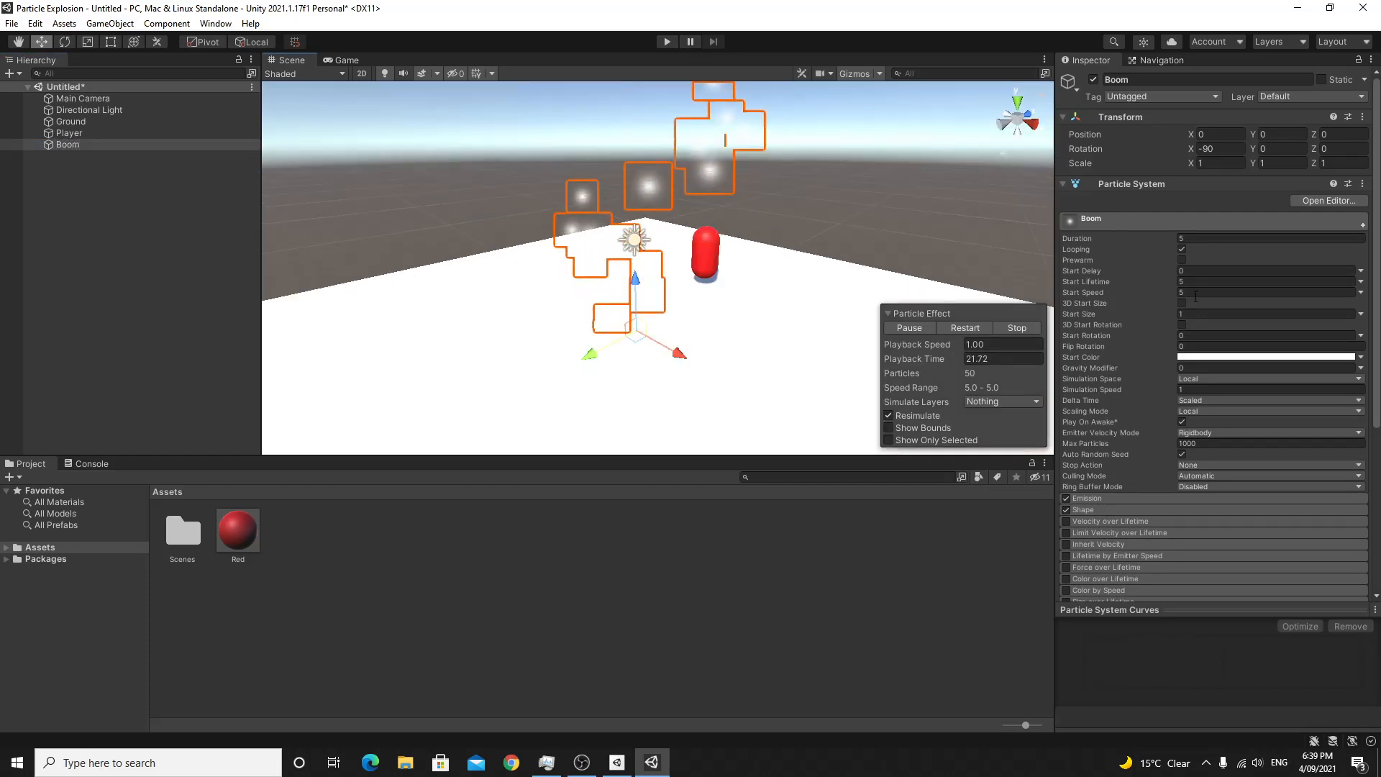
- Set Boom's start lifetime to 1 and its start speed to 1
left_click(1232, 282)
type("1")
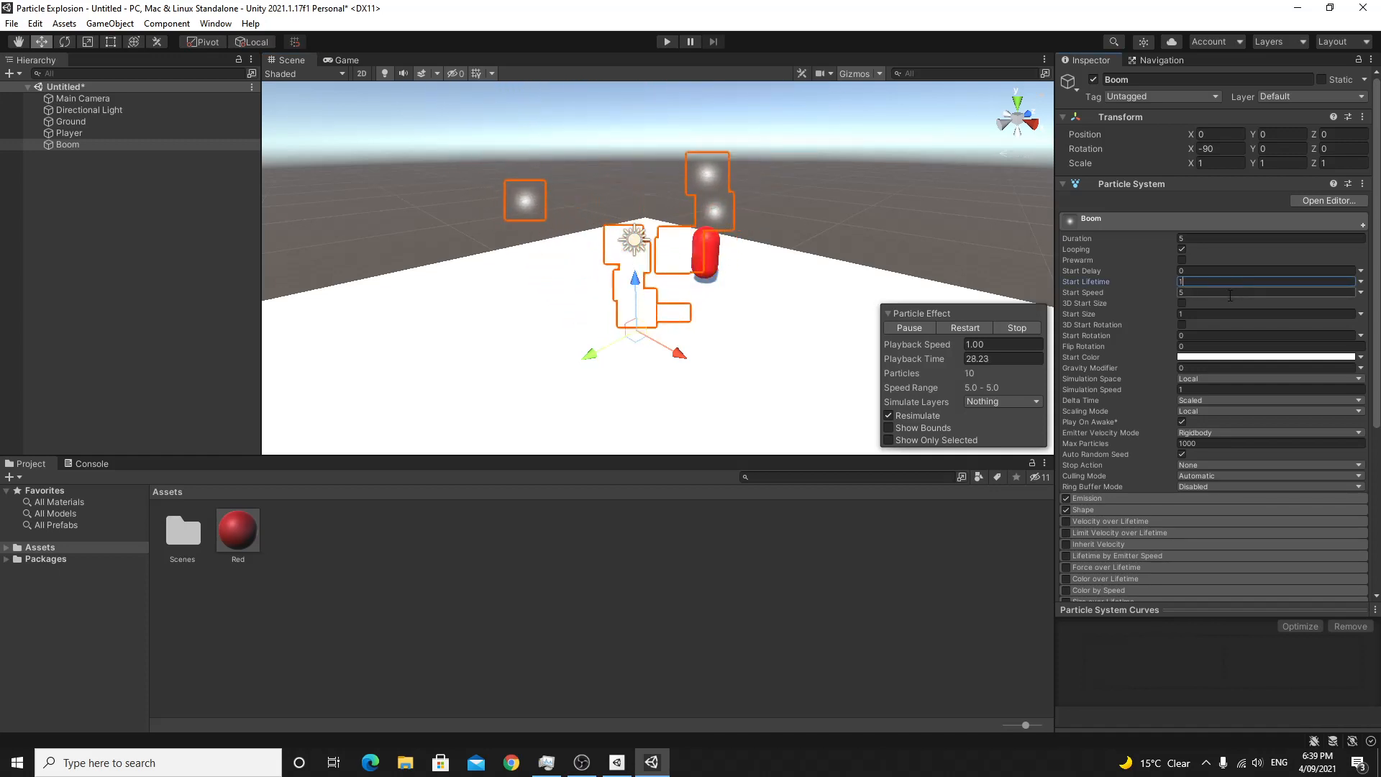
left_click(1230, 292)
type("1")
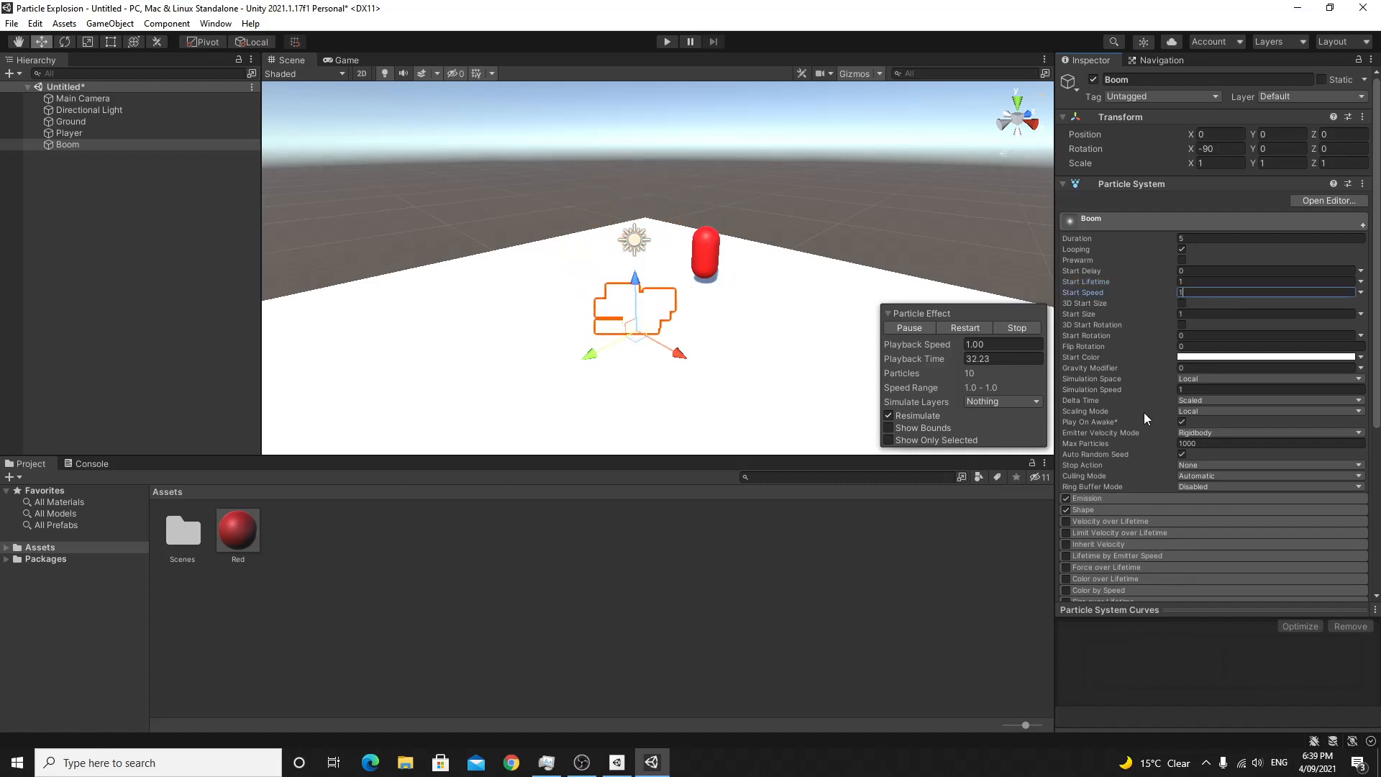
- Set Boom's emission rate over time to 0 and add one burst with the default count of 30
scroll(1149, 454, "down", 3)
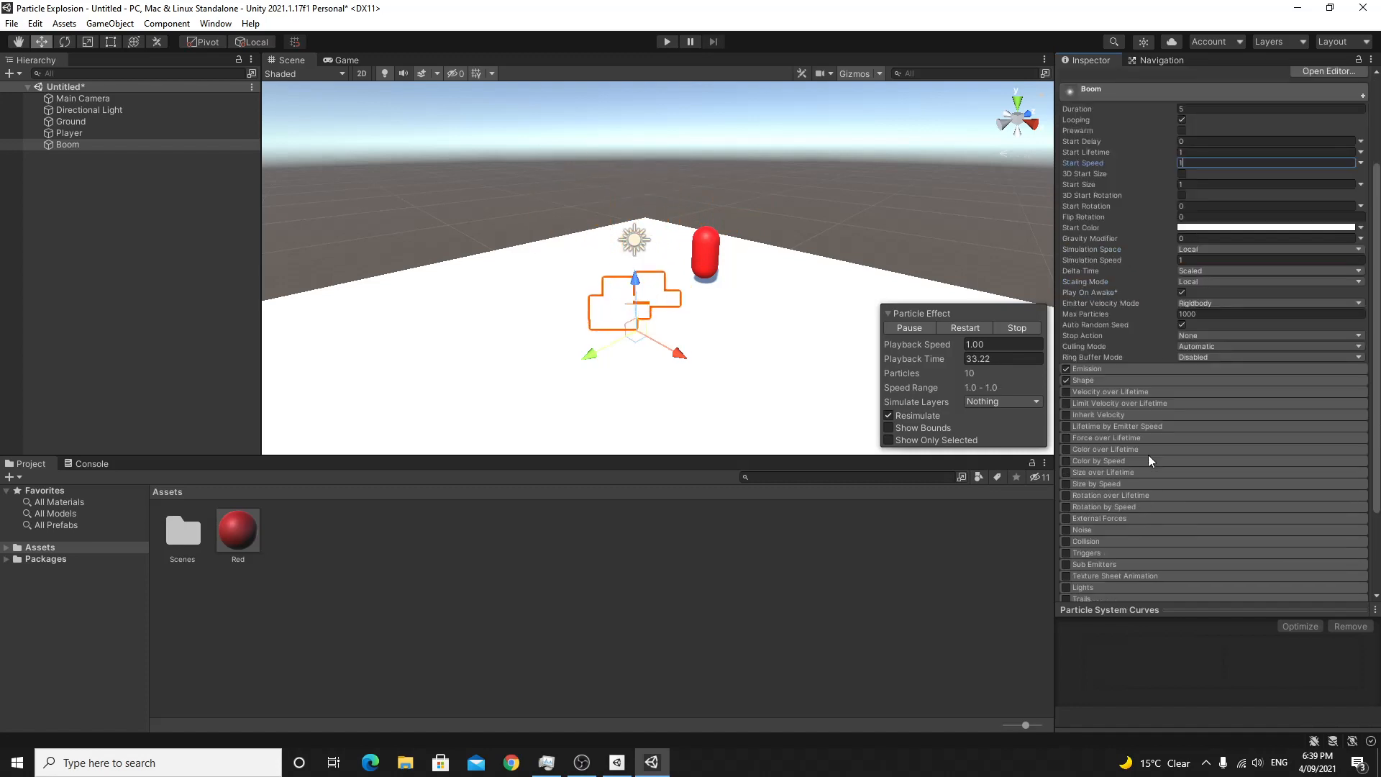
left_click(1129, 369)
left_click(1212, 383)
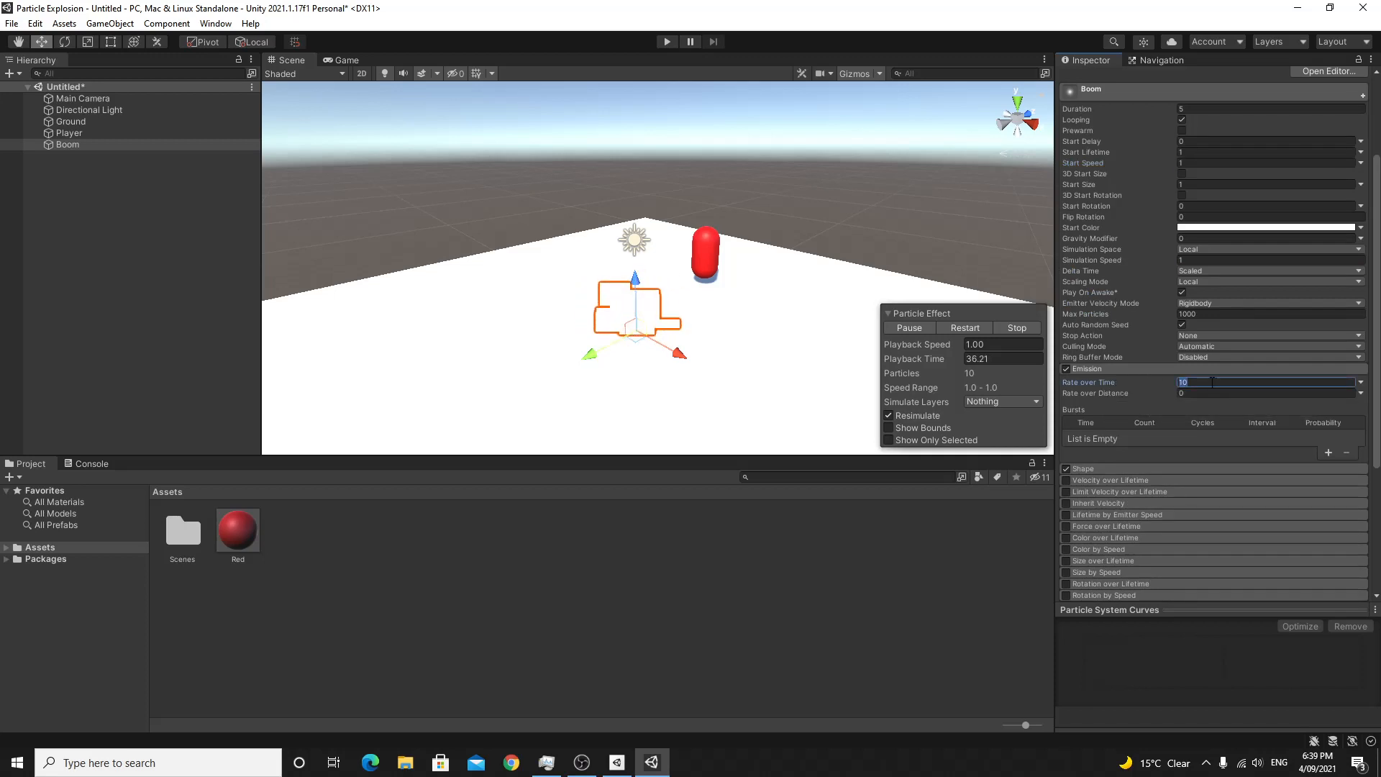
type("0")
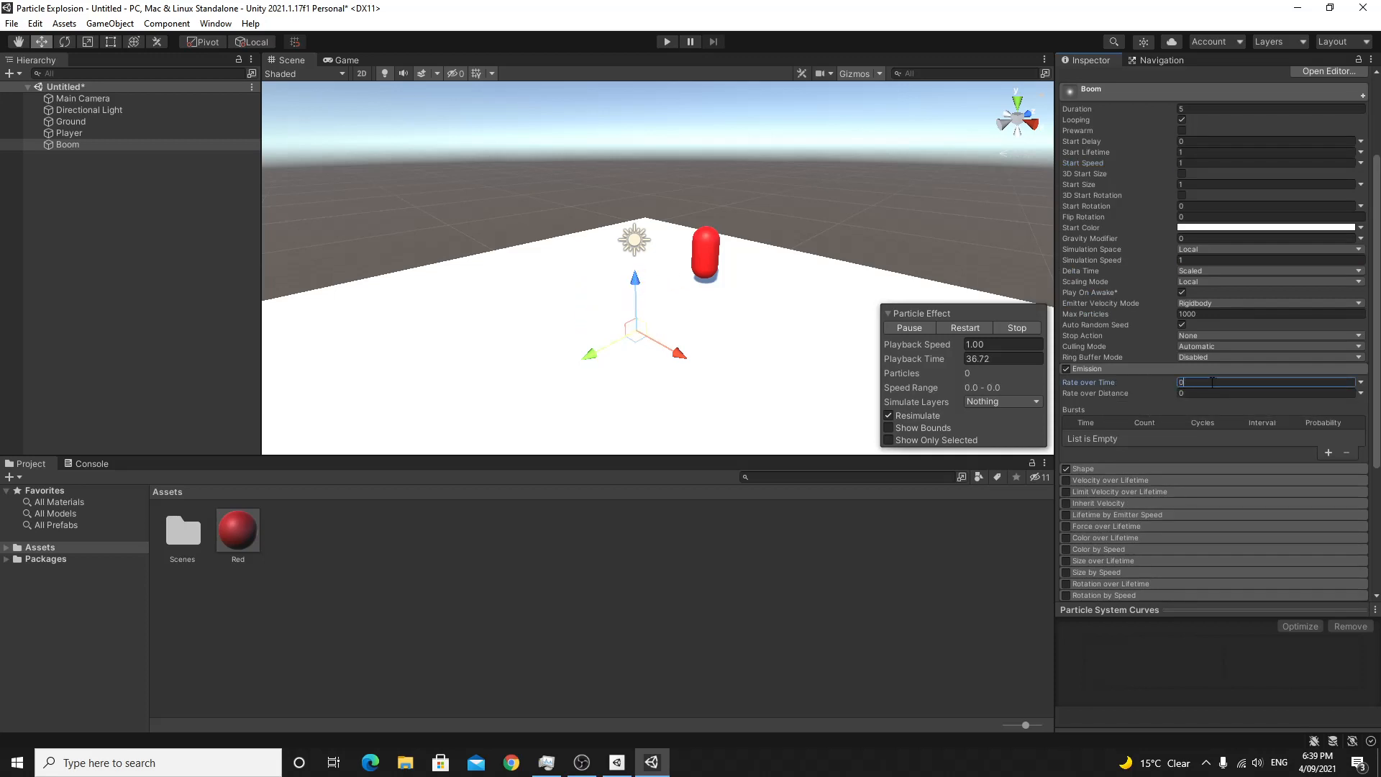
left_click(1328, 452)
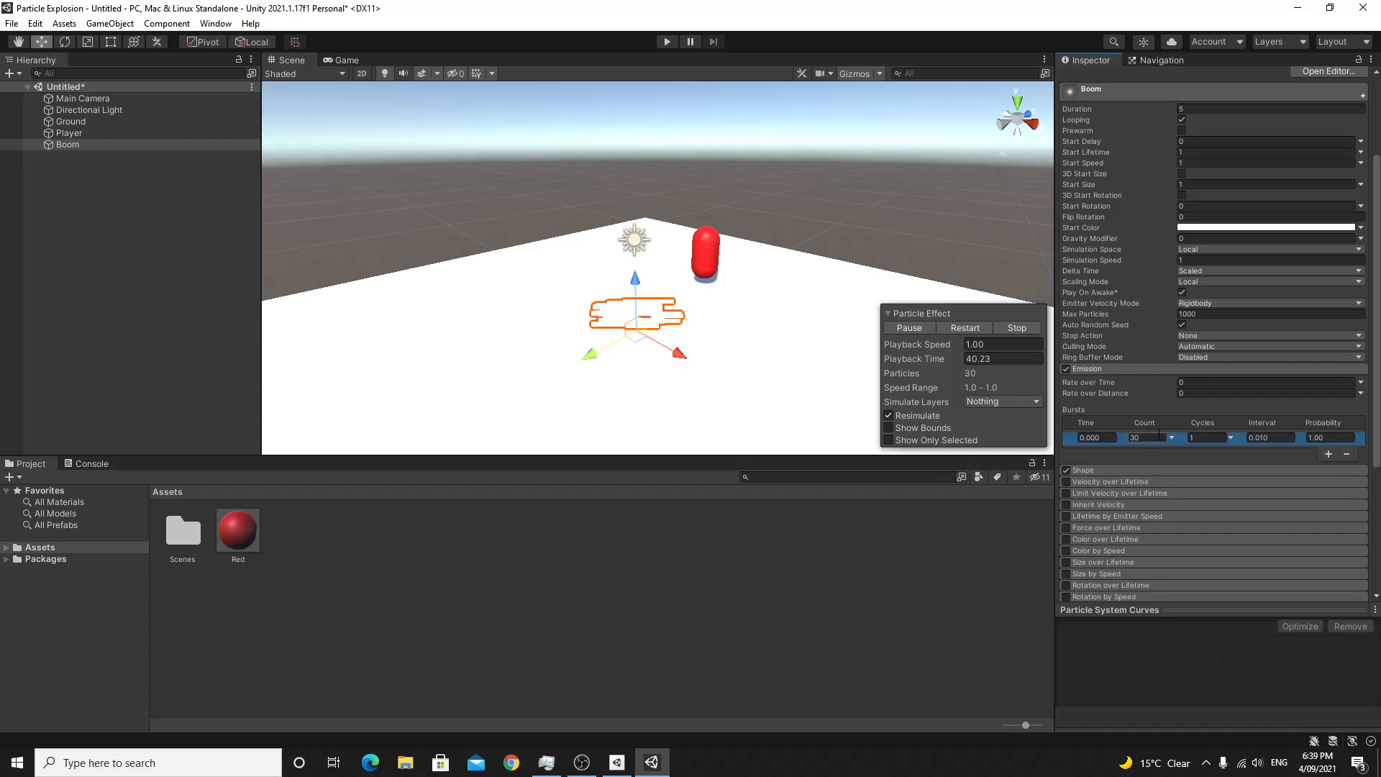
- Change Boom's emitter shape to Sphere and raise the particle system above the ground
scroll(1151, 395, "down", 3)
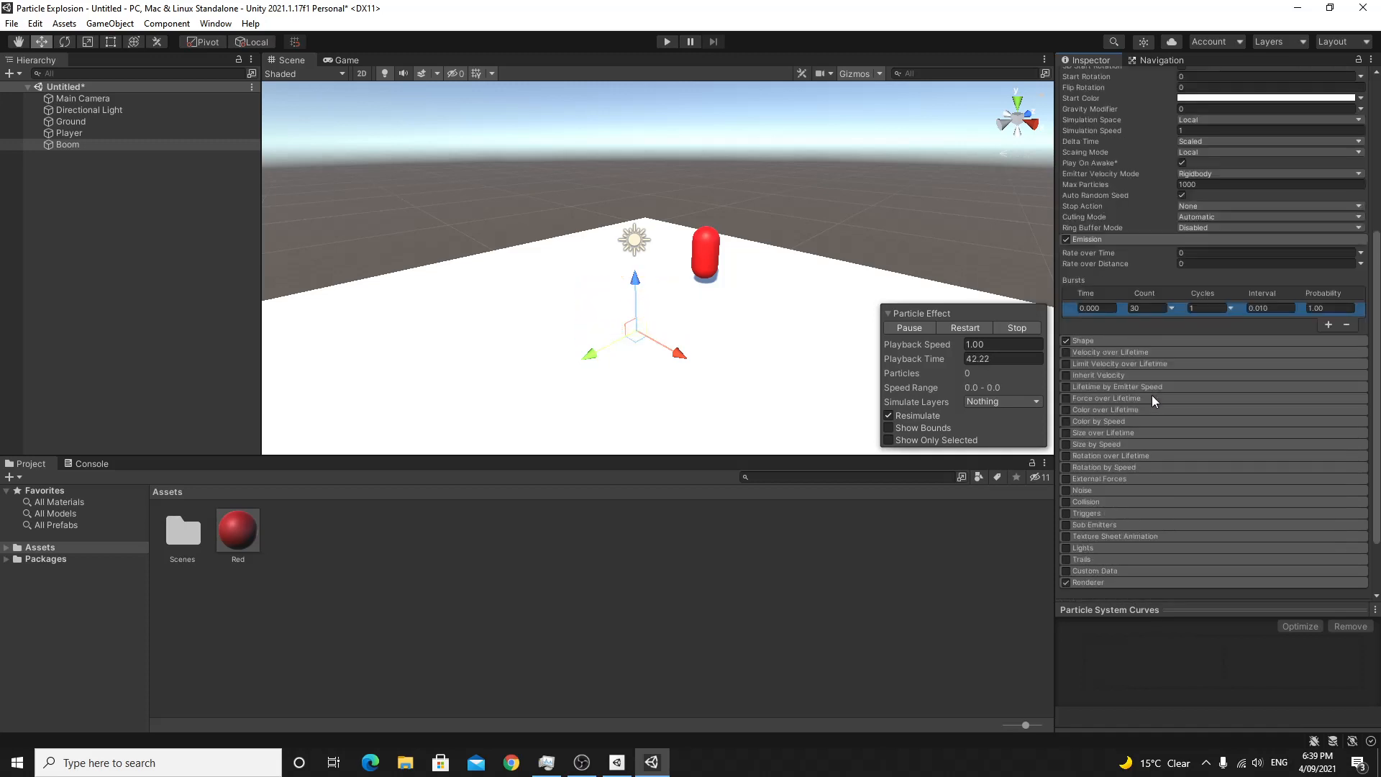
left_click(1116, 338)
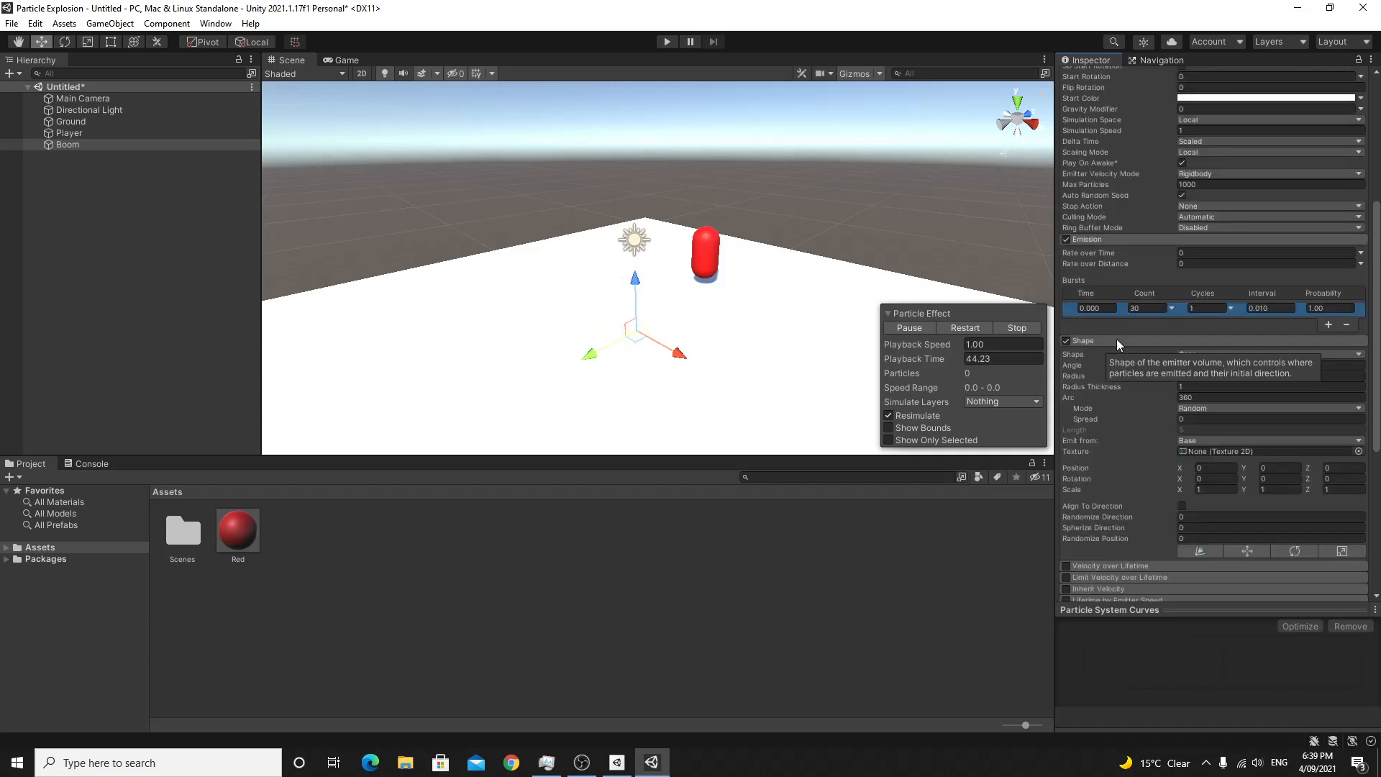
left_click(1196, 355)
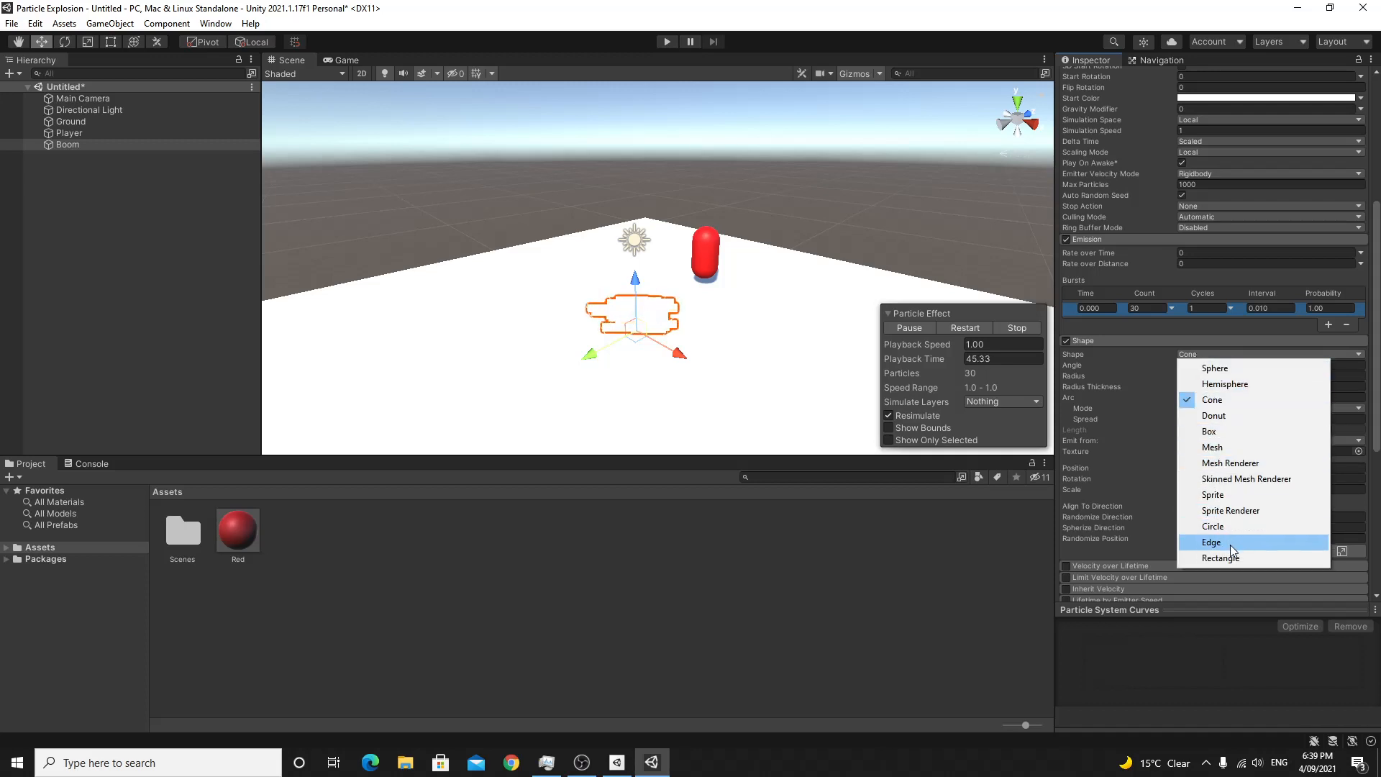
left_click(1232, 368)
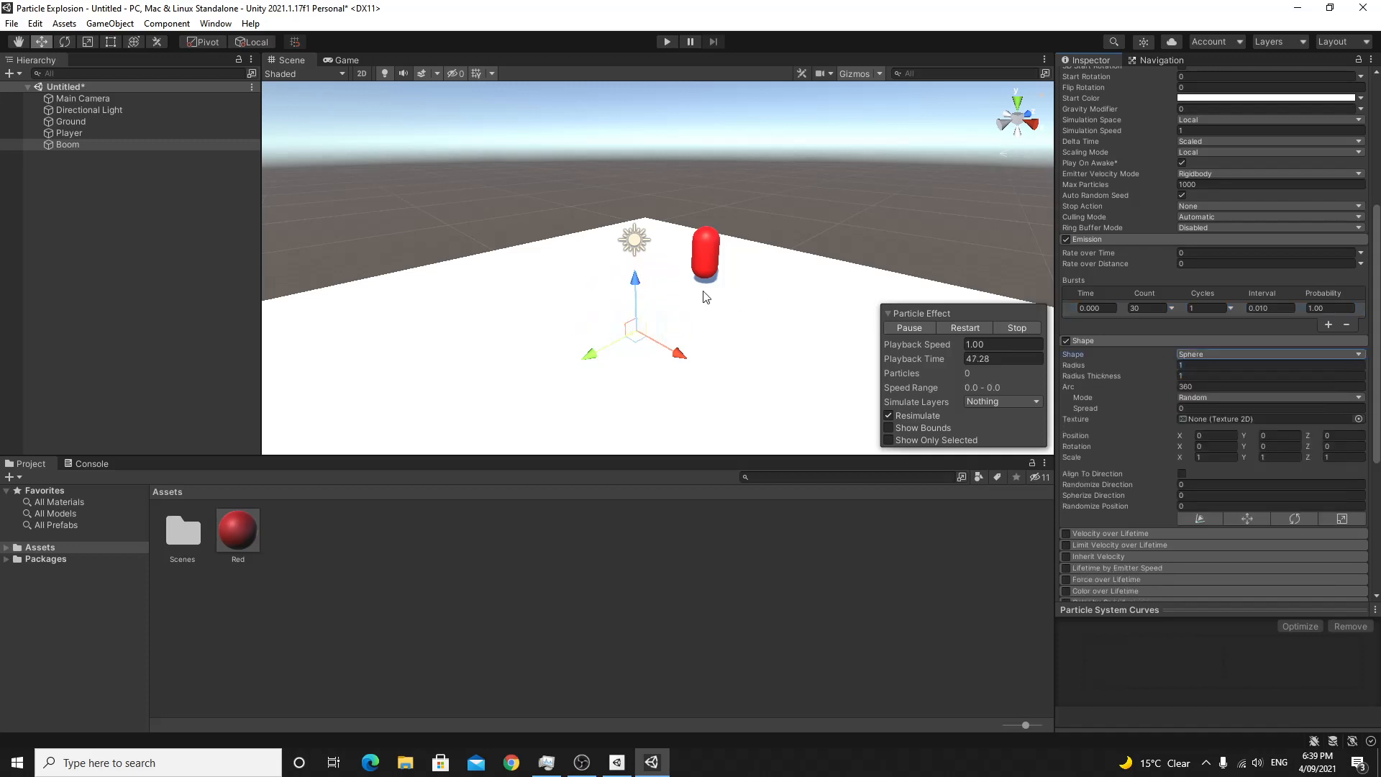
left_click_drag(635, 280, 634, 210)
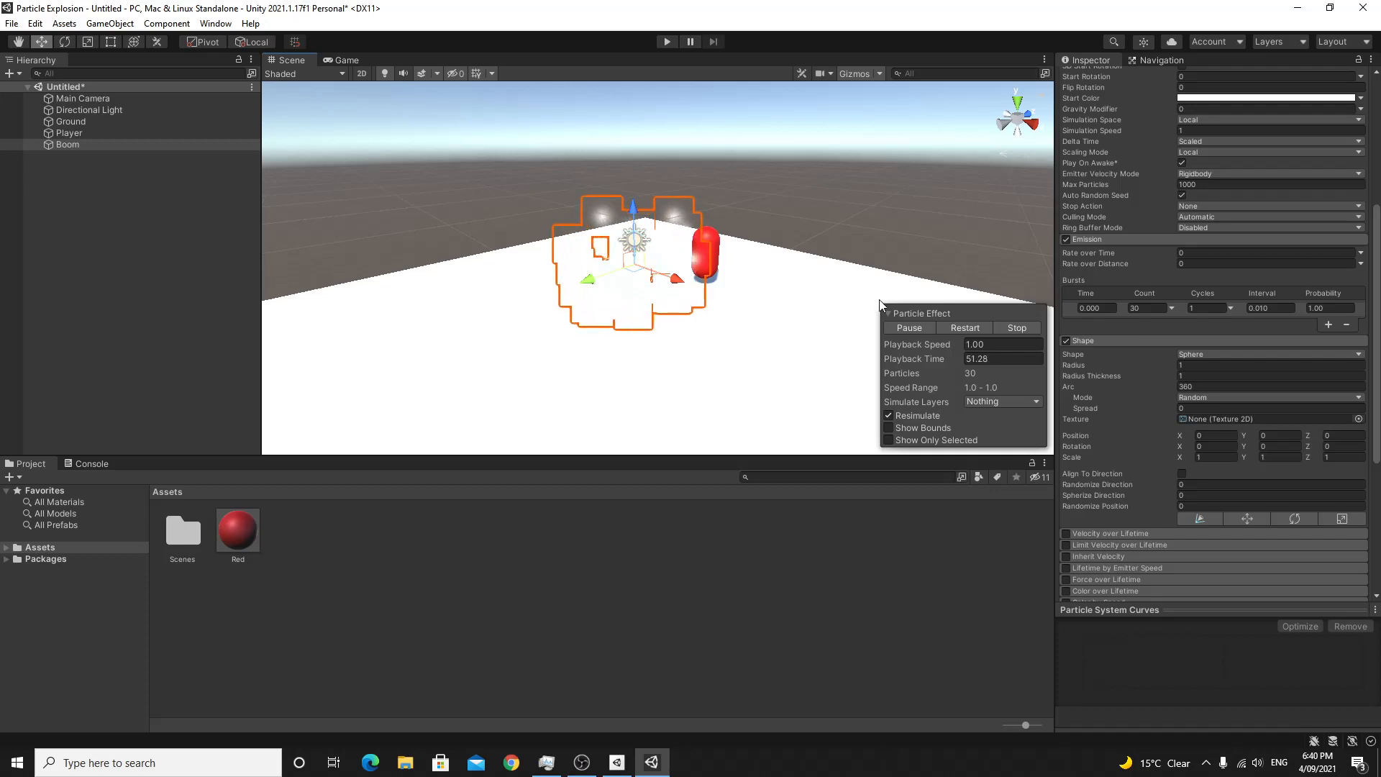
- Set Boom's renderer to Mesh render mode with the default cube mesh and assign the Red material
scroll(1151, 412, "down", 3)
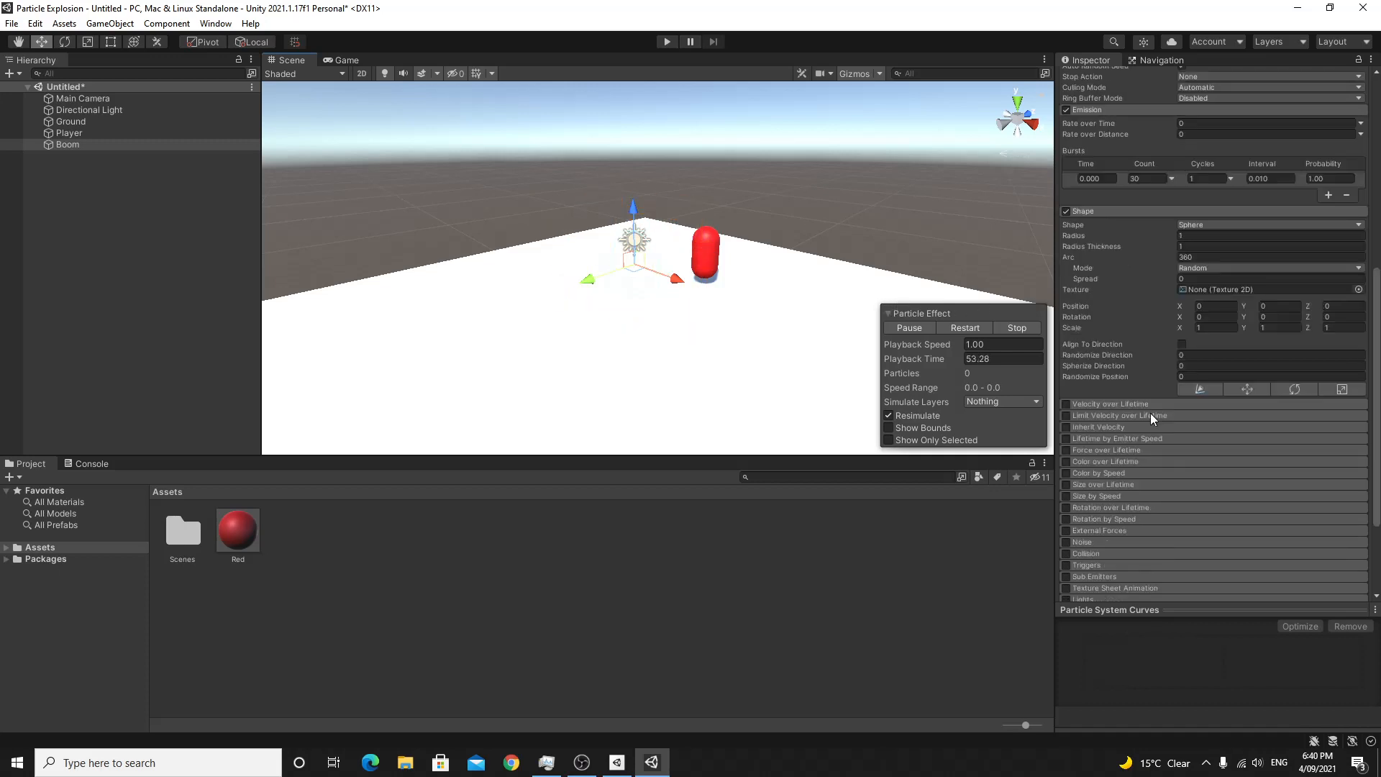
scroll(1120, 409, "down", 3)
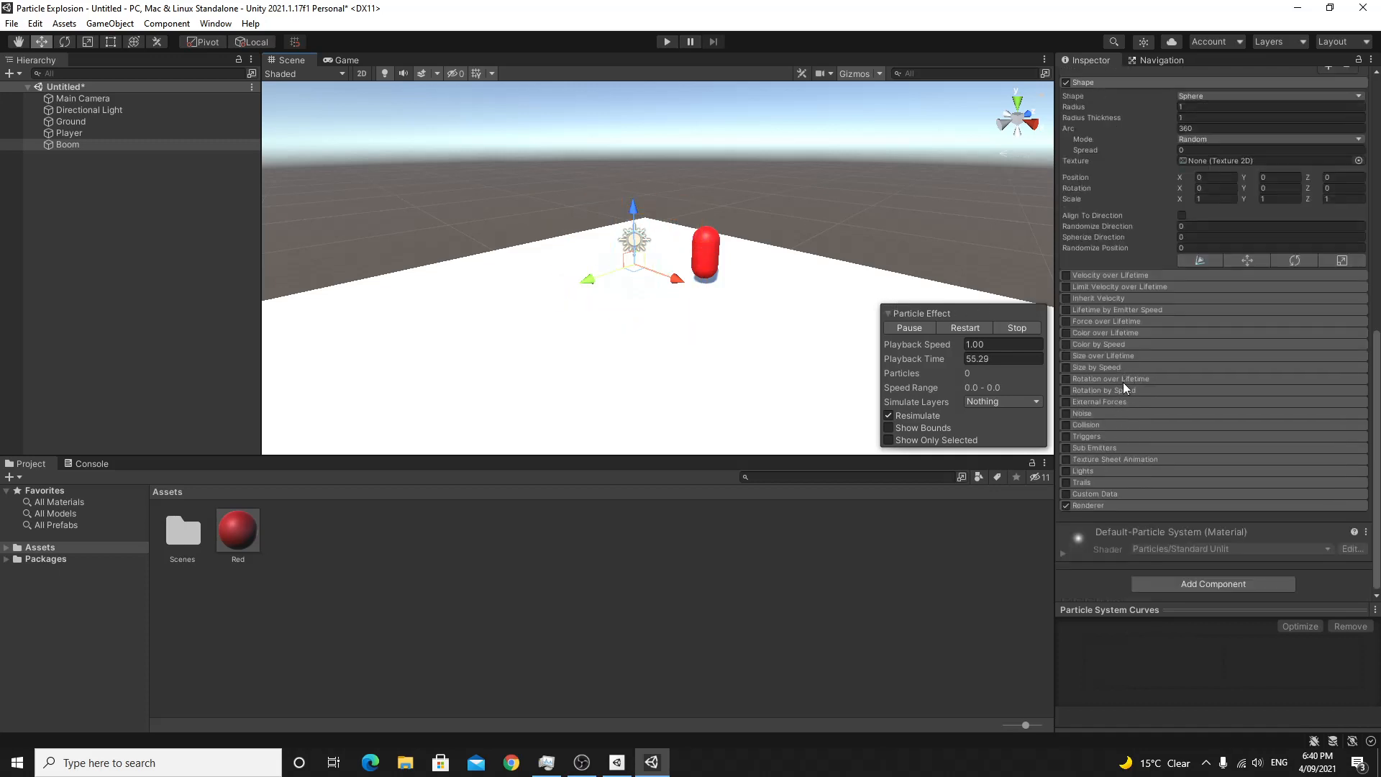
left_click(1106, 504)
scroll(1134, 439, "down", 6)
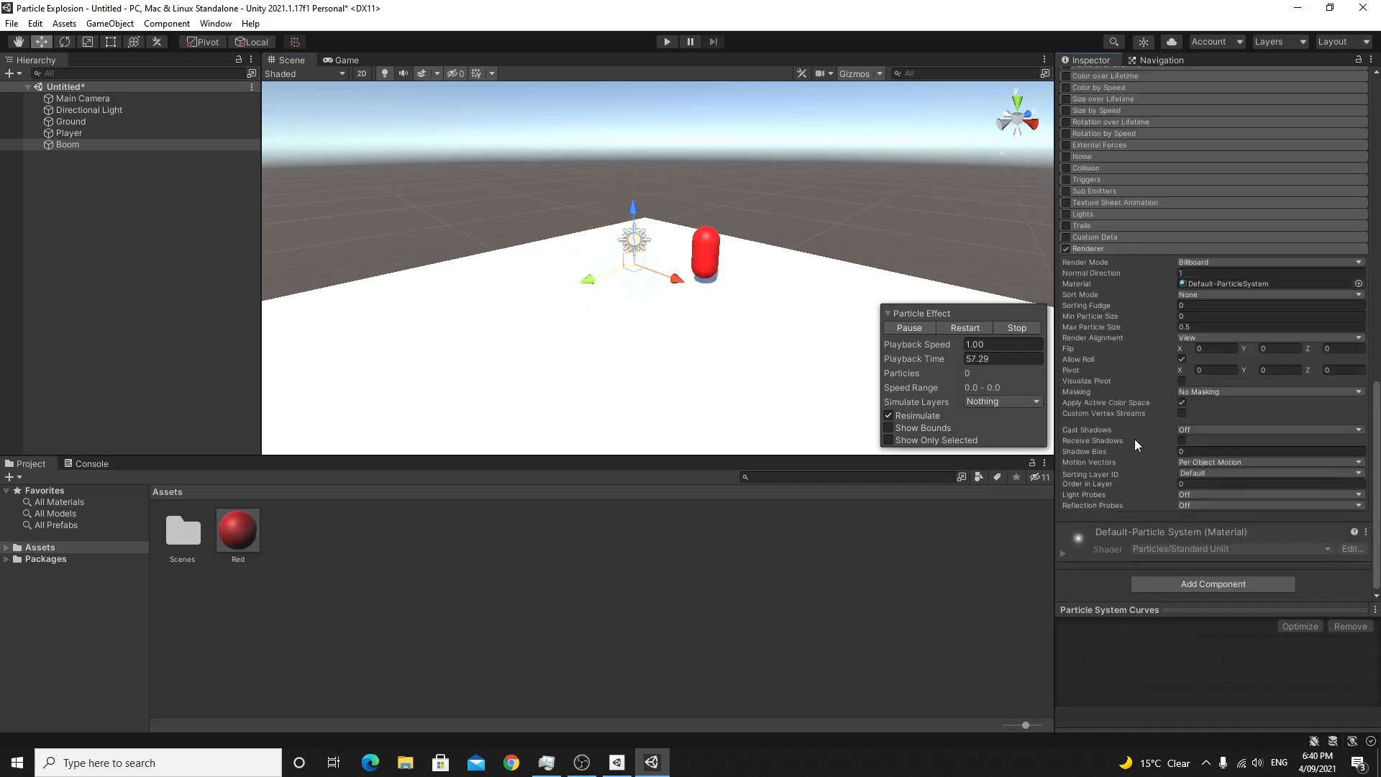
left_click(1191, 264)
left_click(1210, 336)
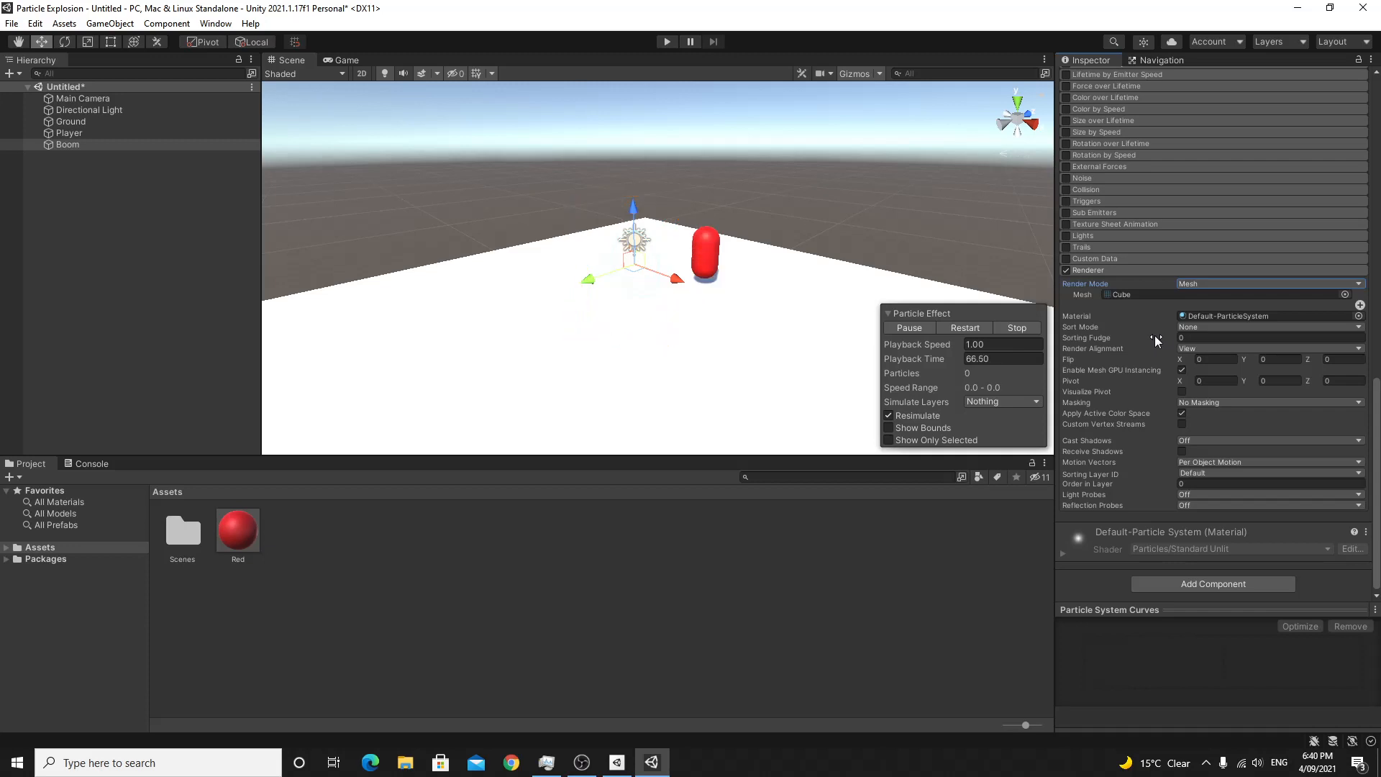
left_click(1358, 317)
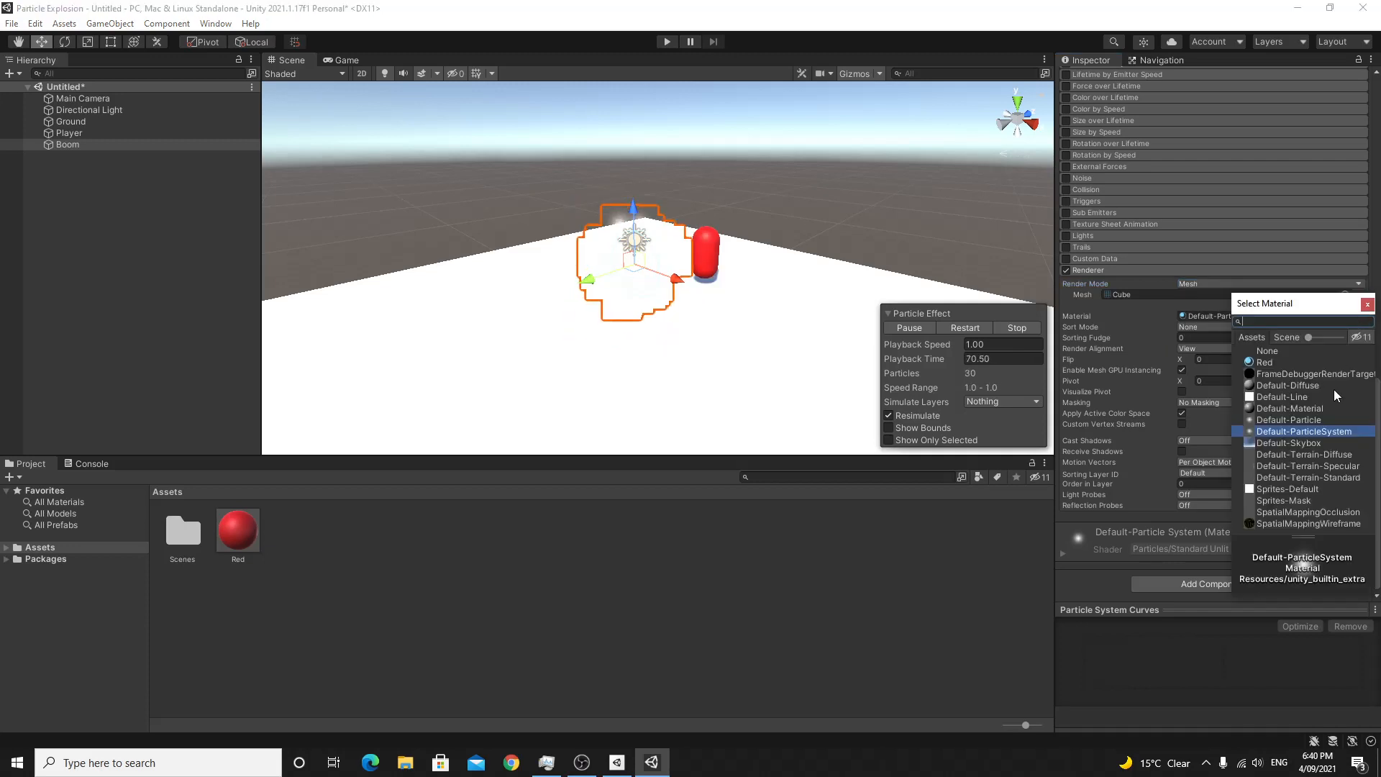
left_click(1267, 362)
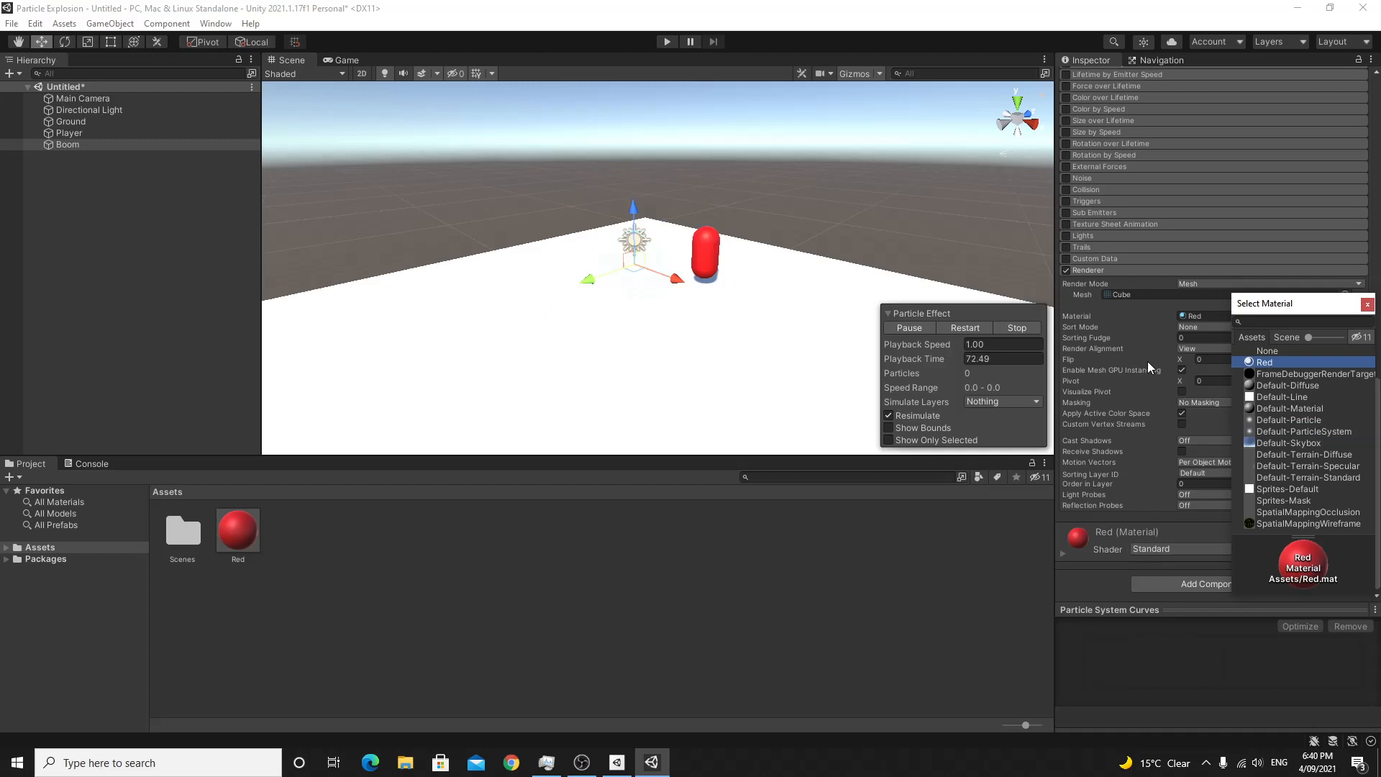
- Set the render alignment of Boom's renderer to World
left_click(1145, 331)
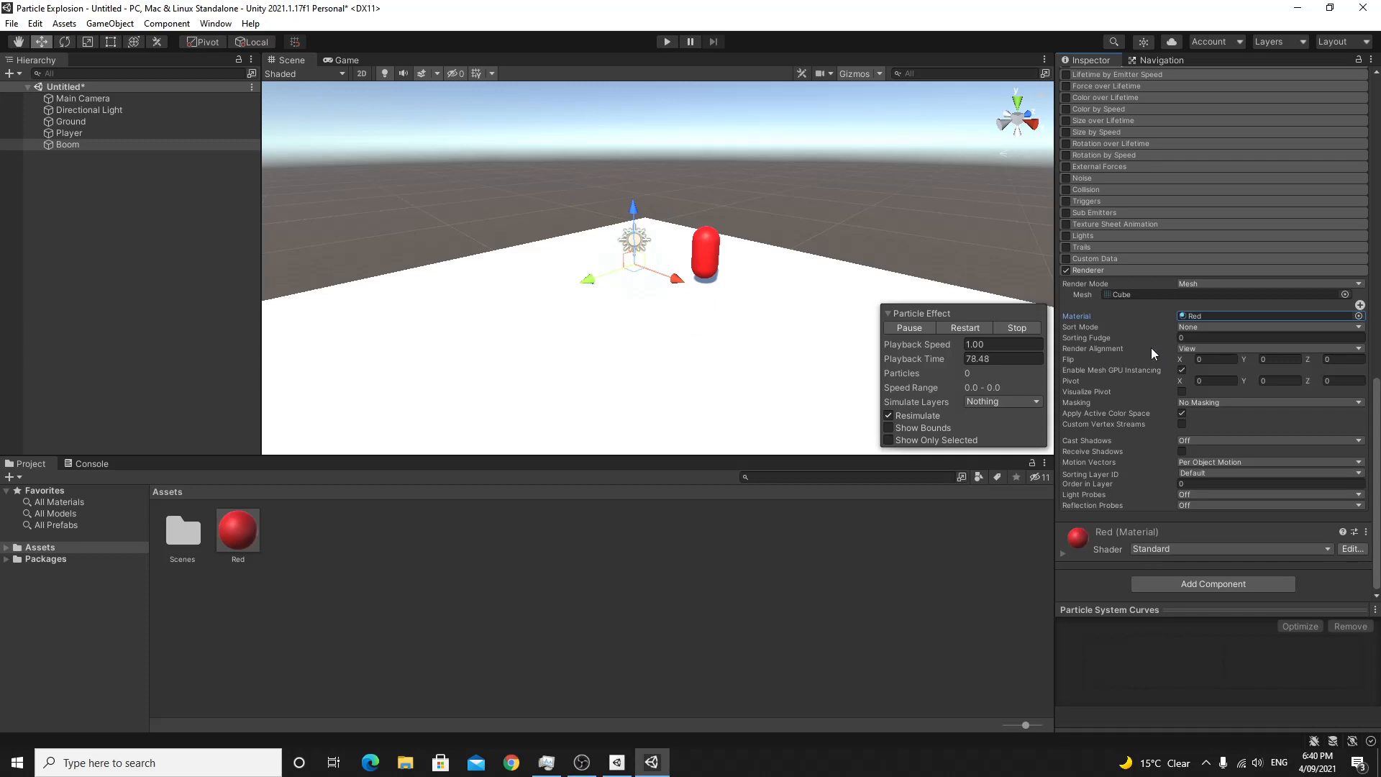
left_click(1200, 350)
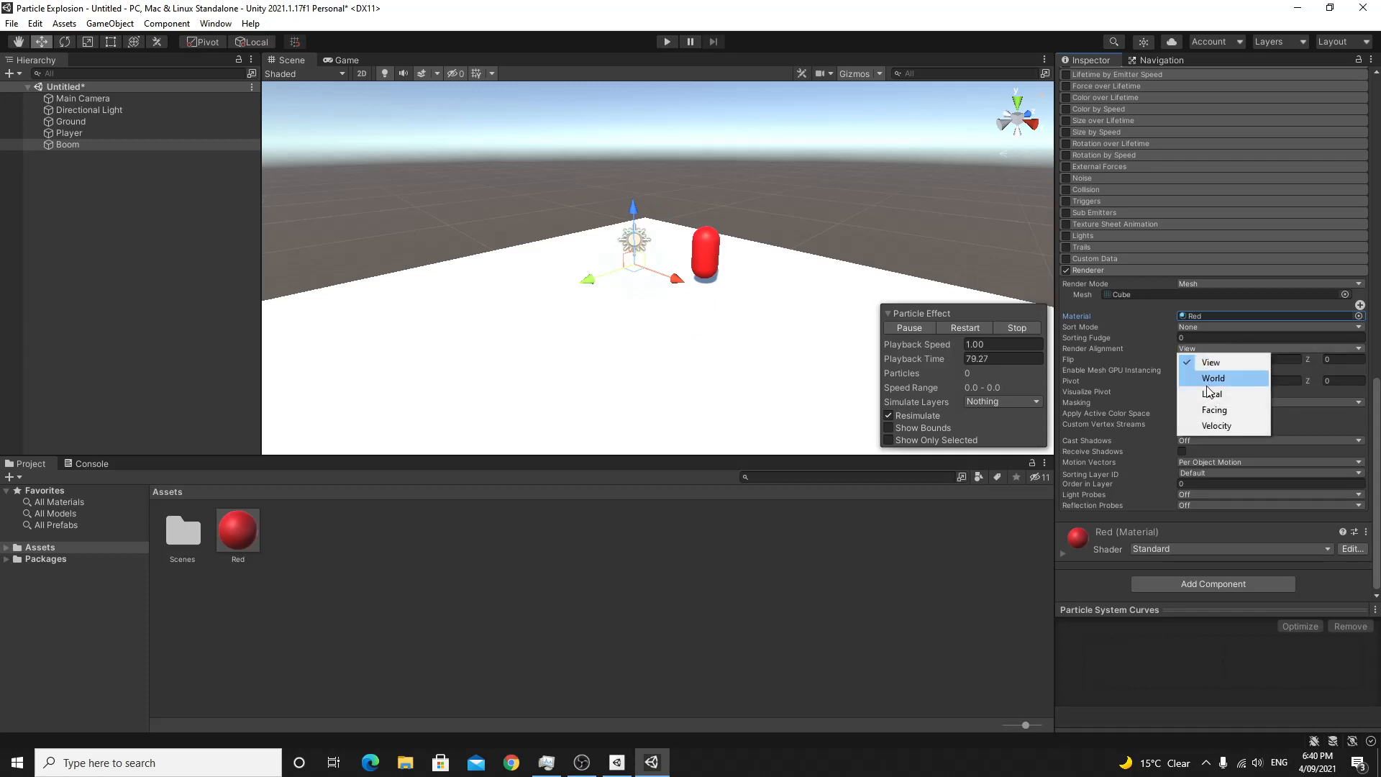
left_click(1211, 379)
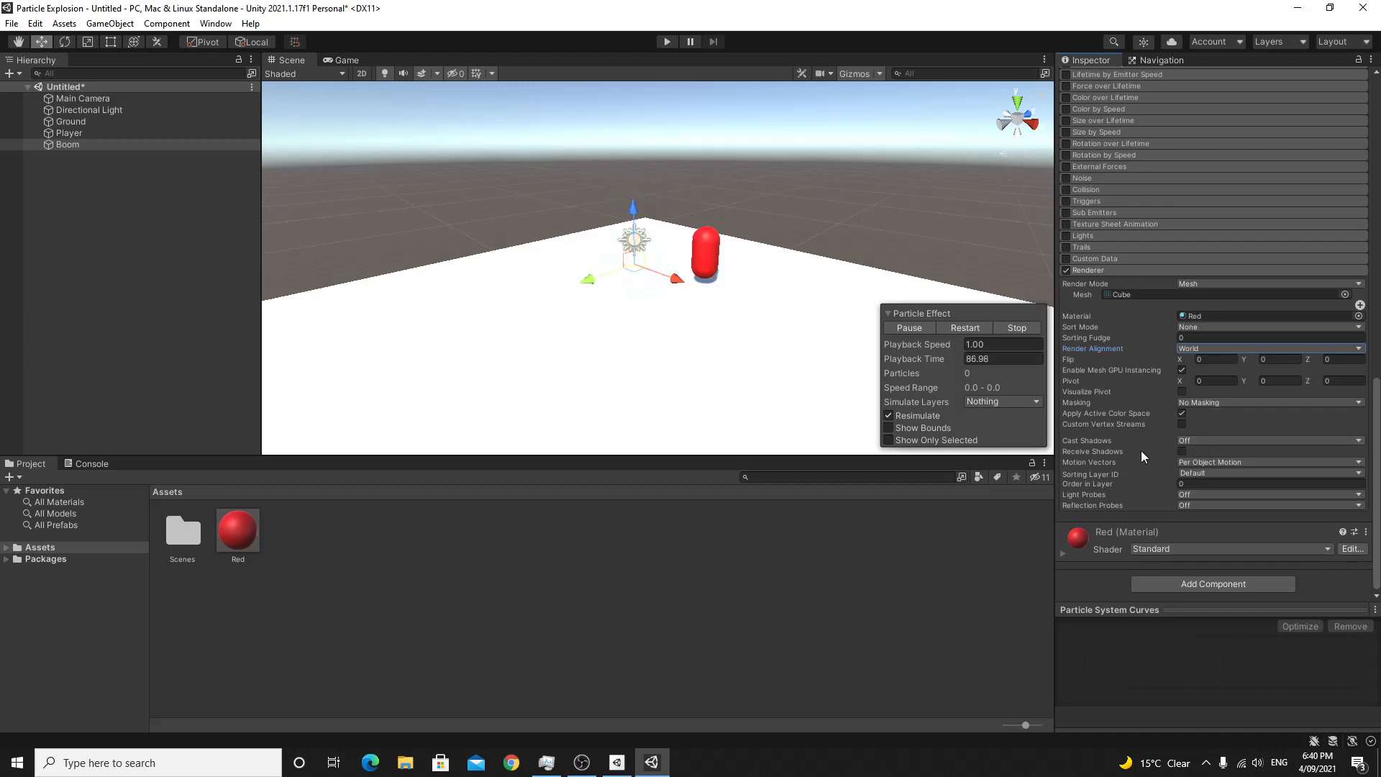
- Set Boom's gravity modifier to 0.5 and its duration to 2
scroll(1139, 452, "up", 3)
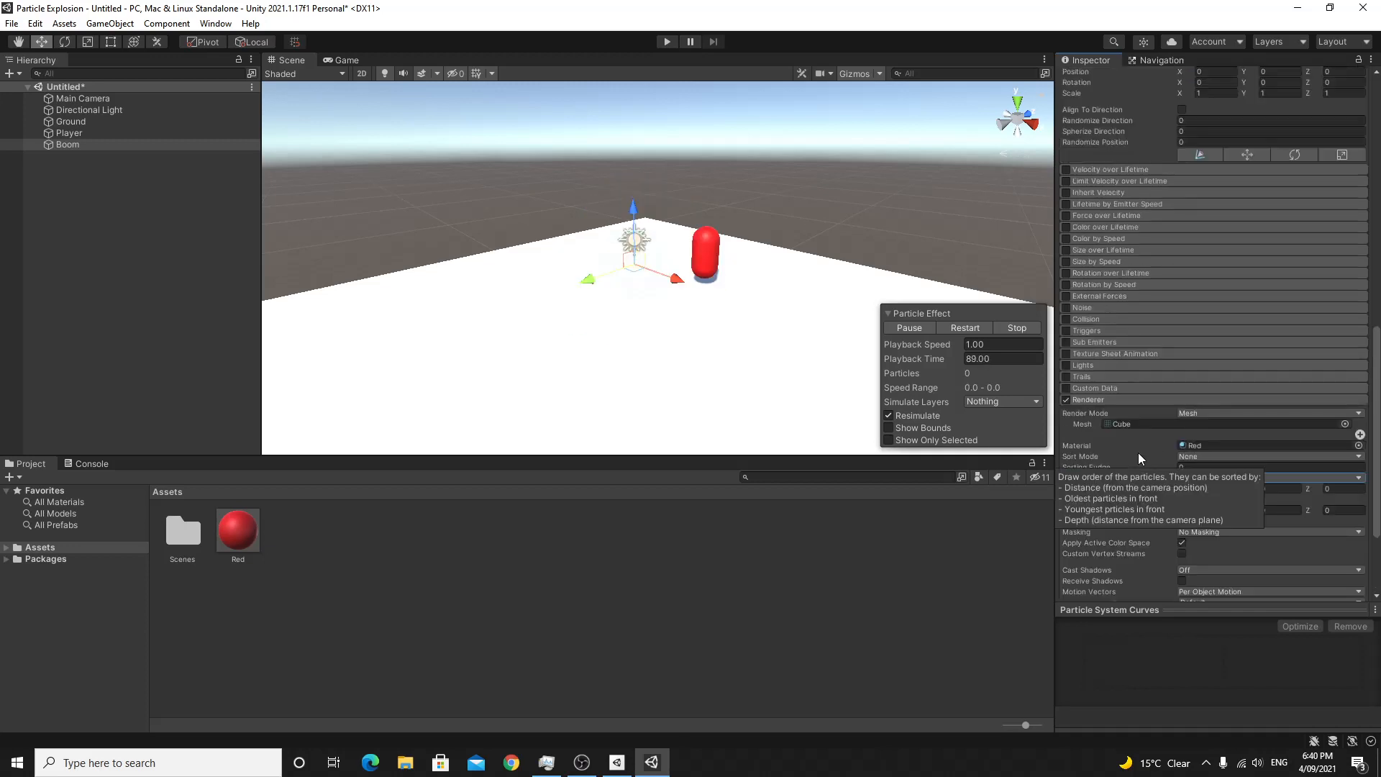
scroll(1138, 452, "up", 5)
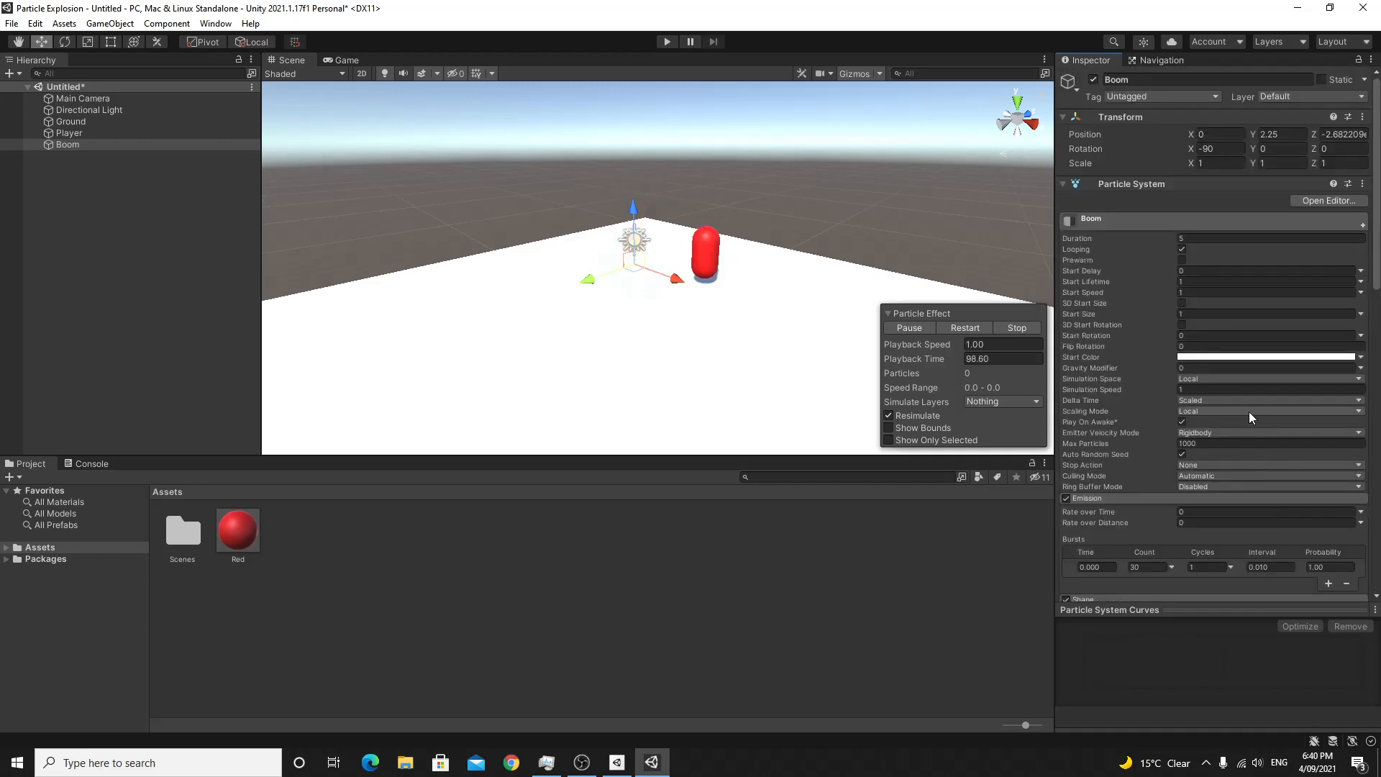
left_click(1228, 366)
key("BackSpace")
type(".5")
key("Return")
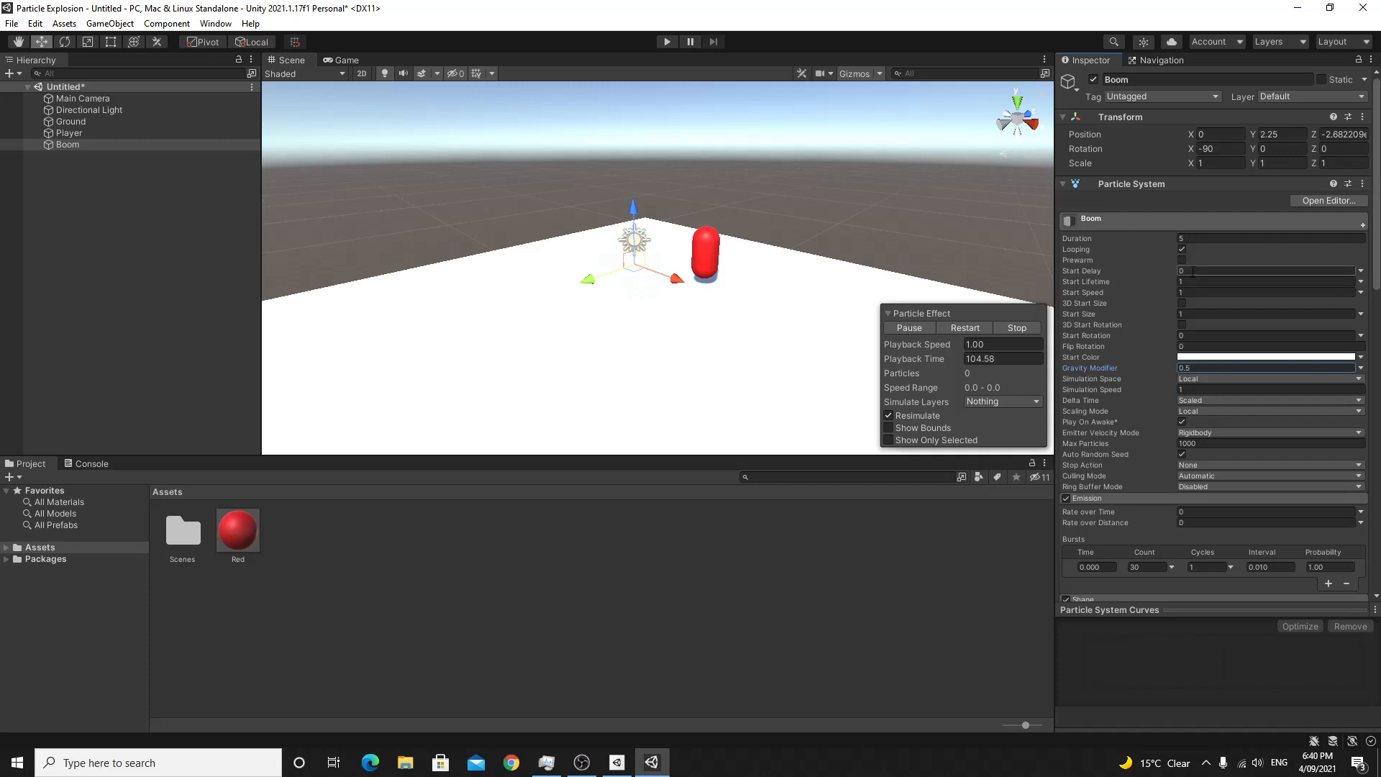
left_click(1199, 238)
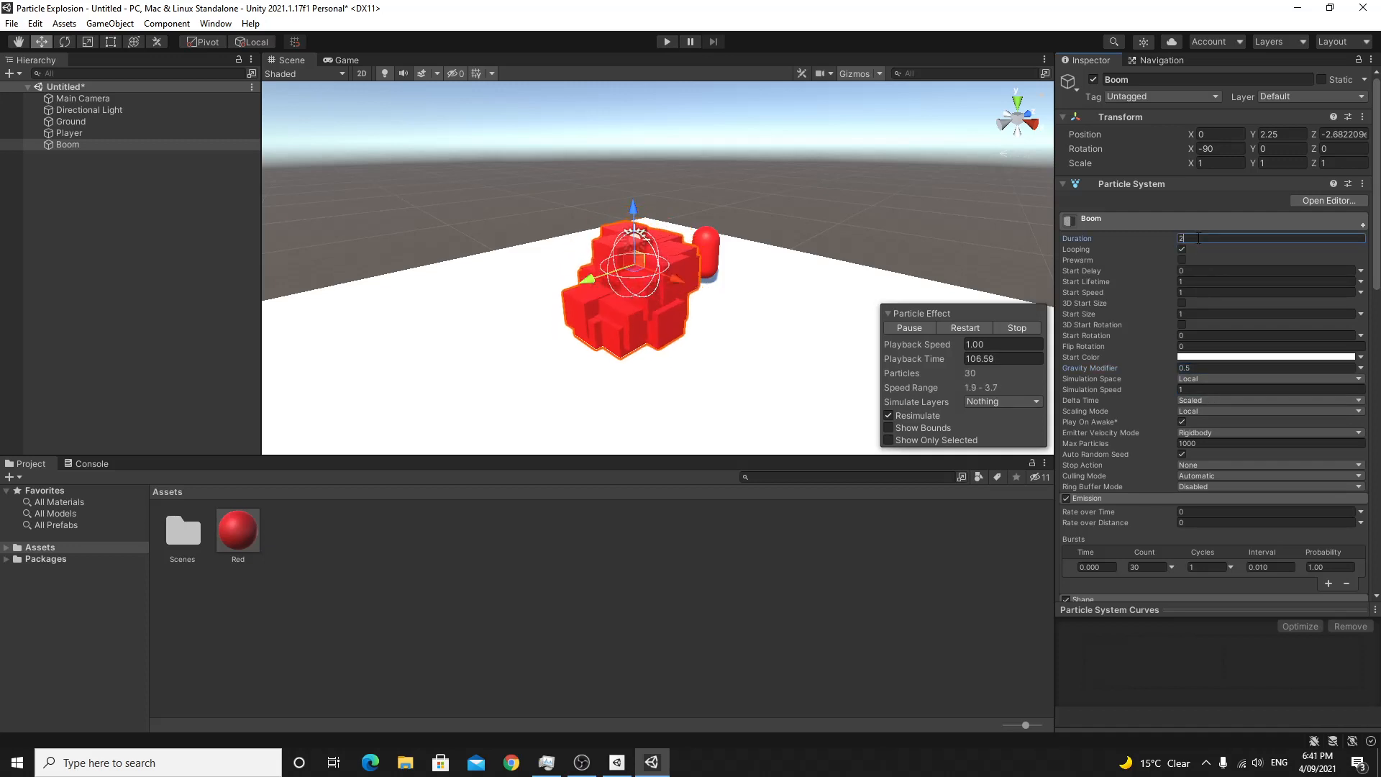
type("2")
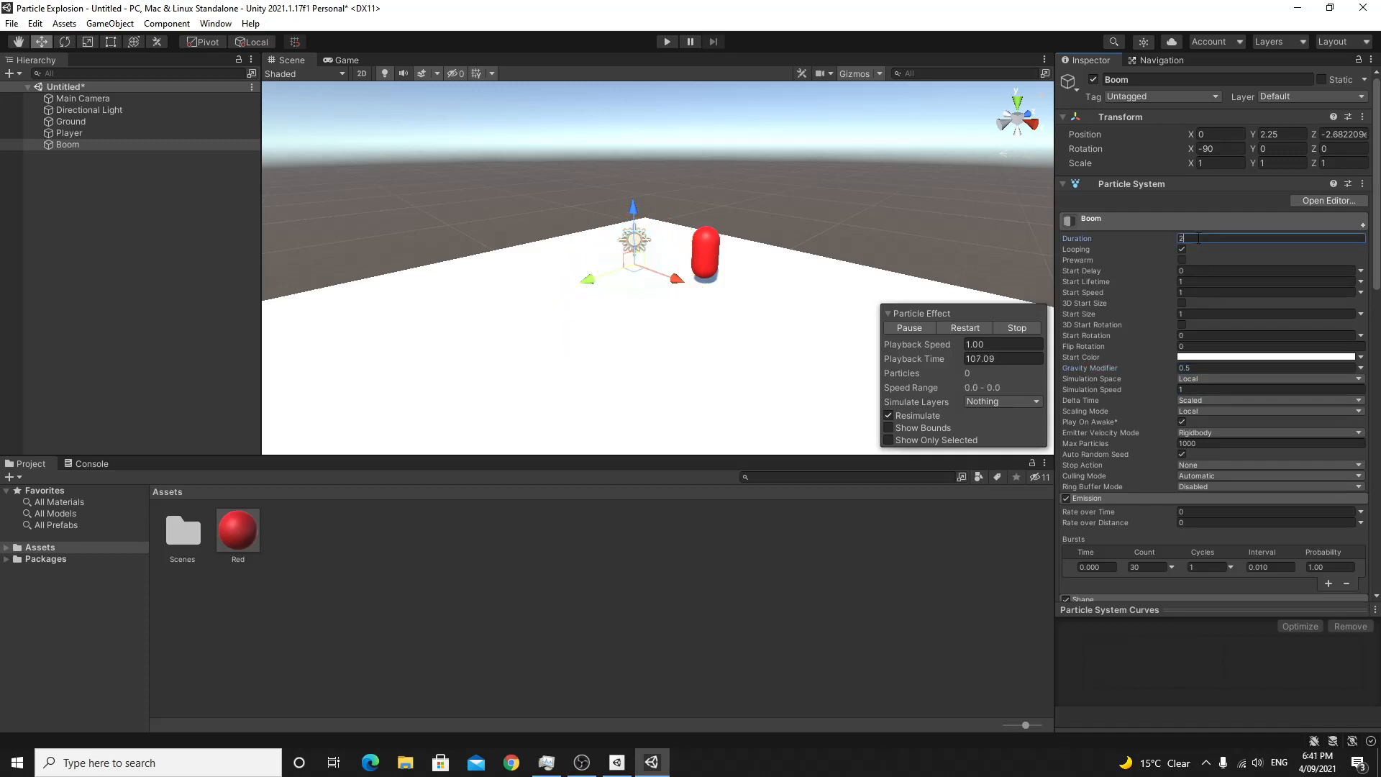
- Enable 3D Start Rotation on Boom and switch it to Random Between Two Constants
left_click(1182, 325)
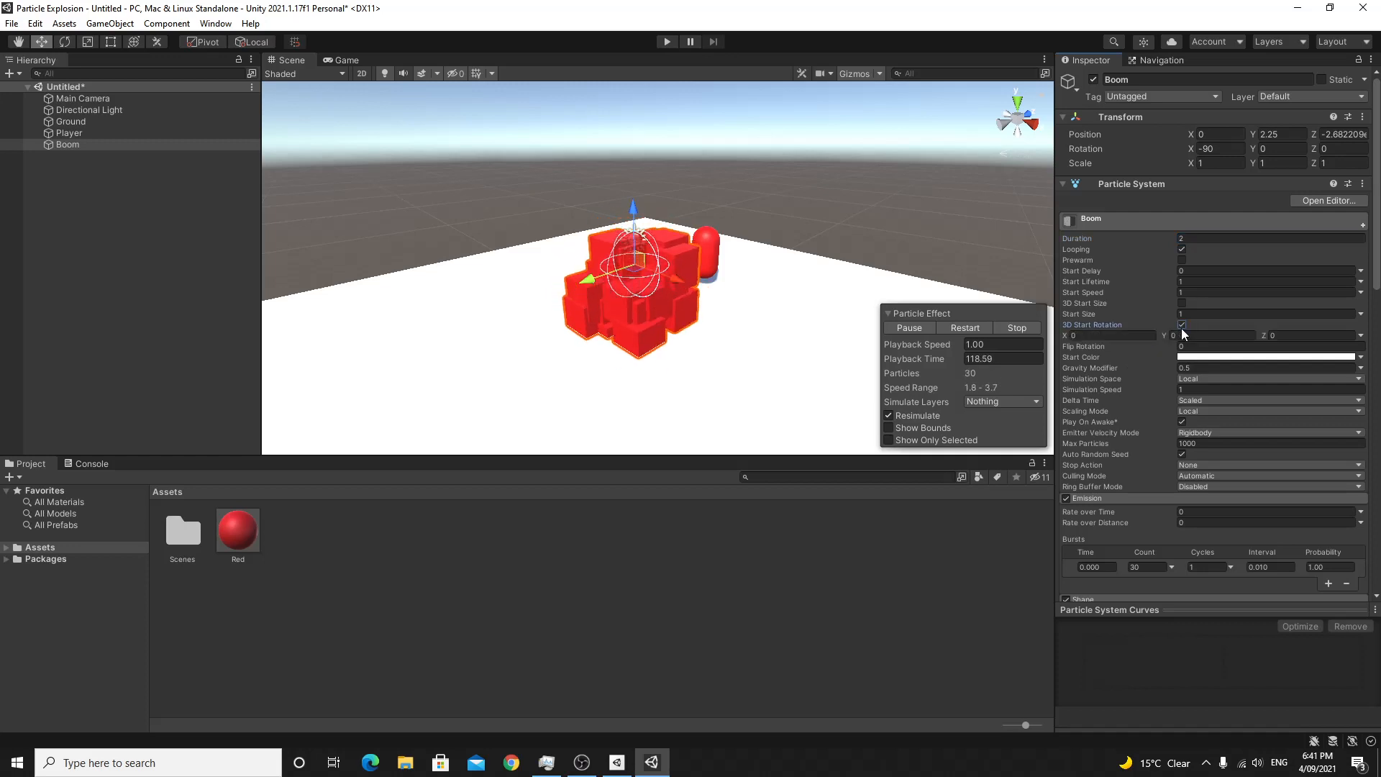
left_click(1361, 340)
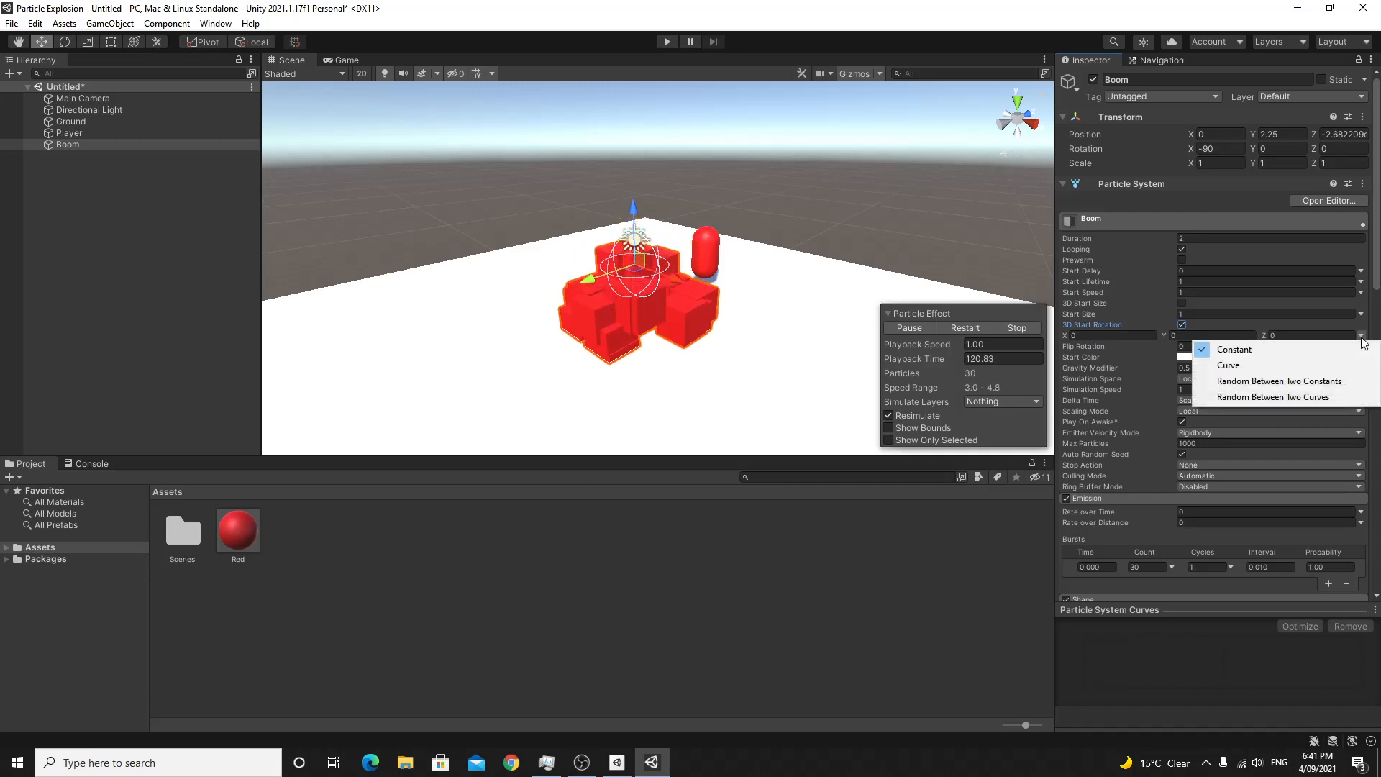
left_click(1335, 386)
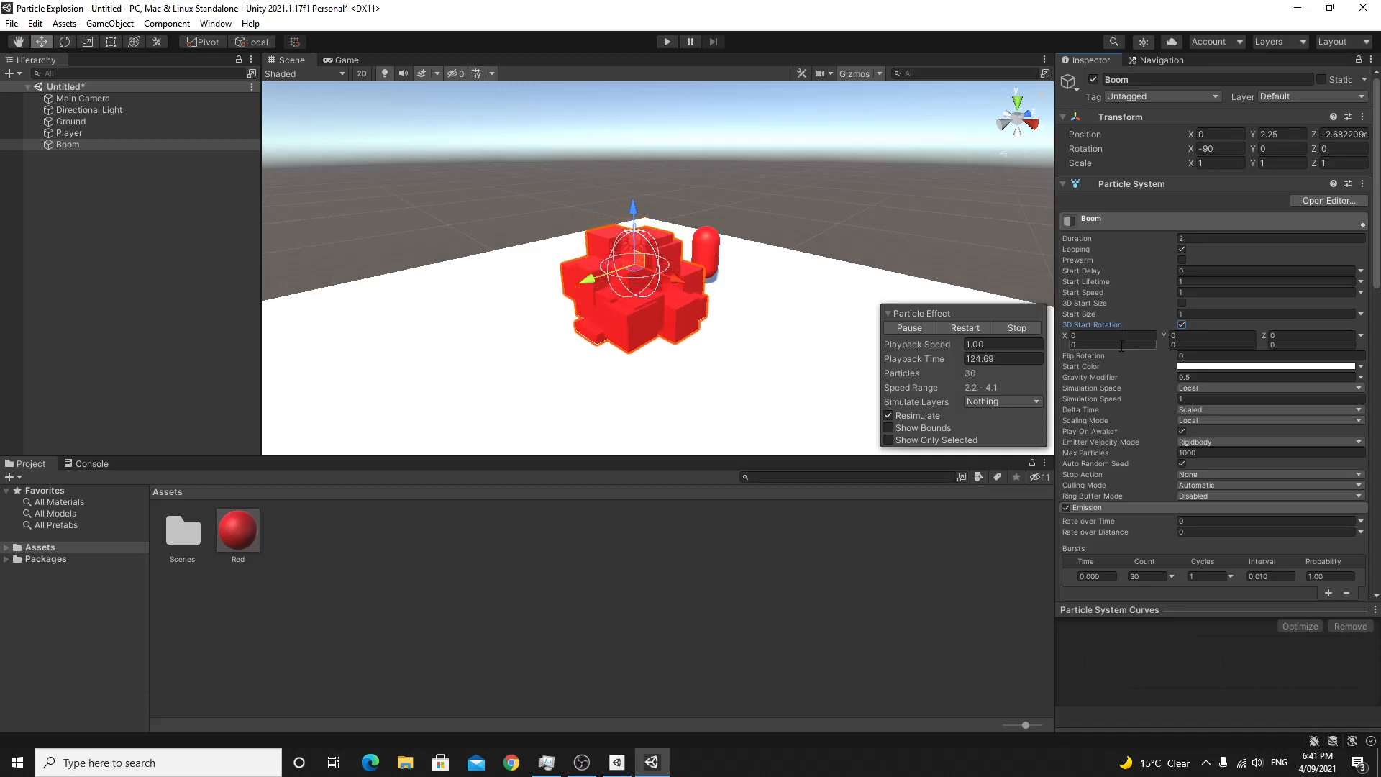
- Set the random start rotation range to -180 through 180 on the X, Y and Z axes
left_click(1127, 337)
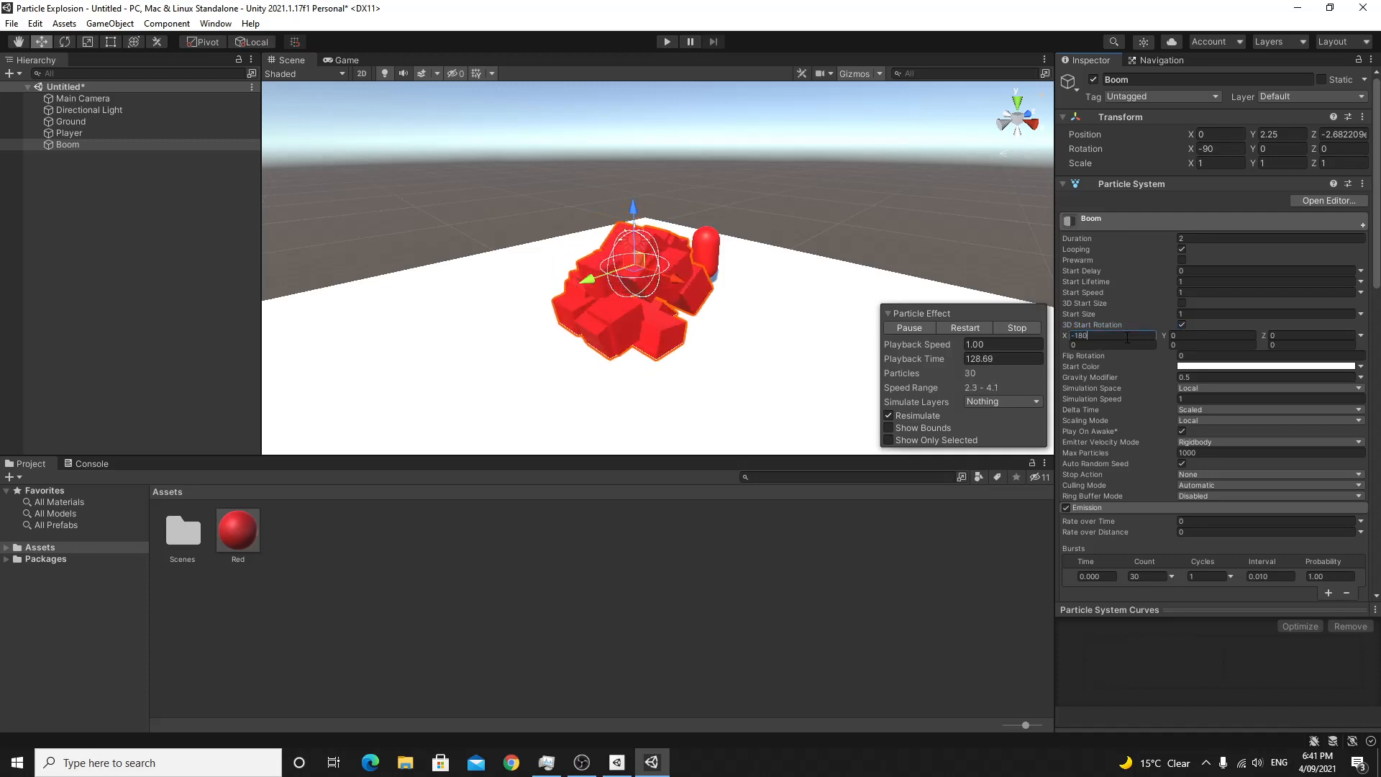
left_click(1127, 347)
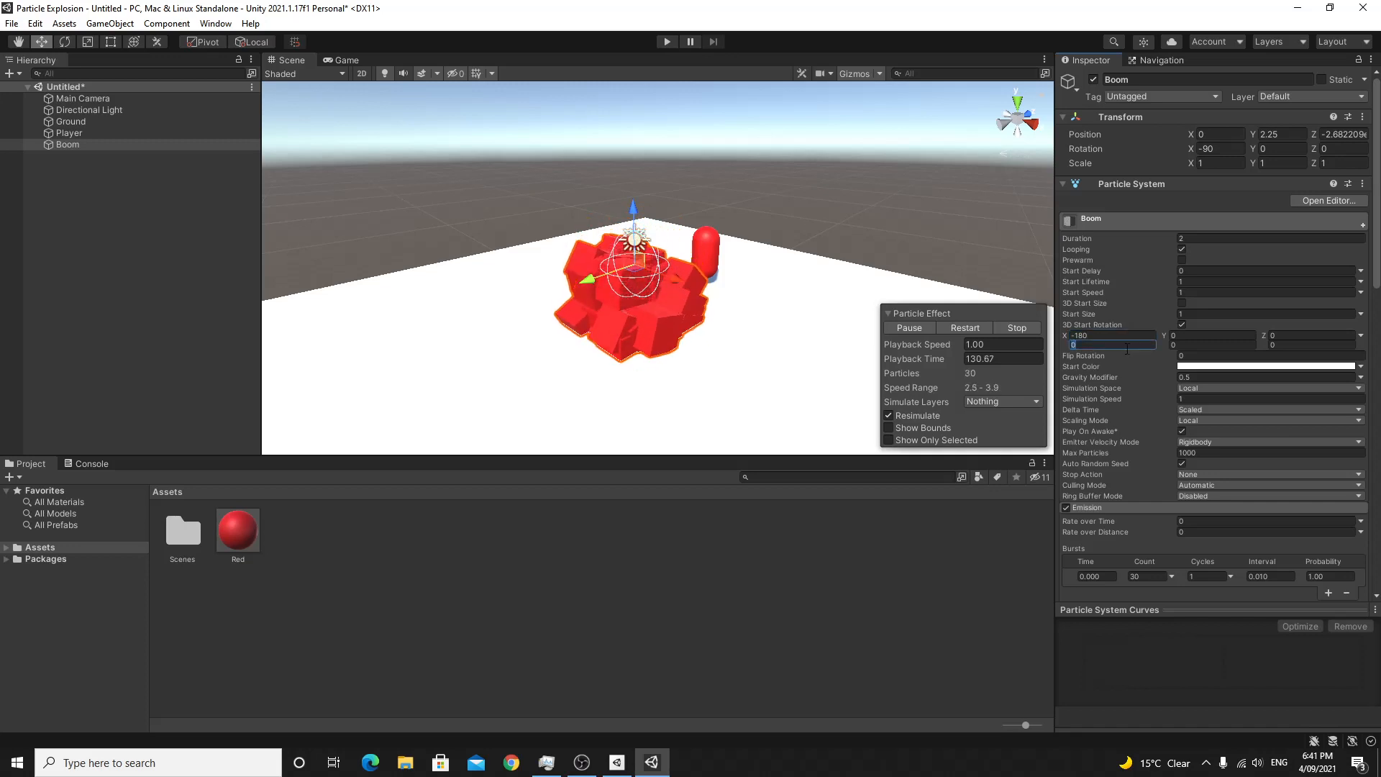
type("180")
left_click(1200, 336)
type("-")
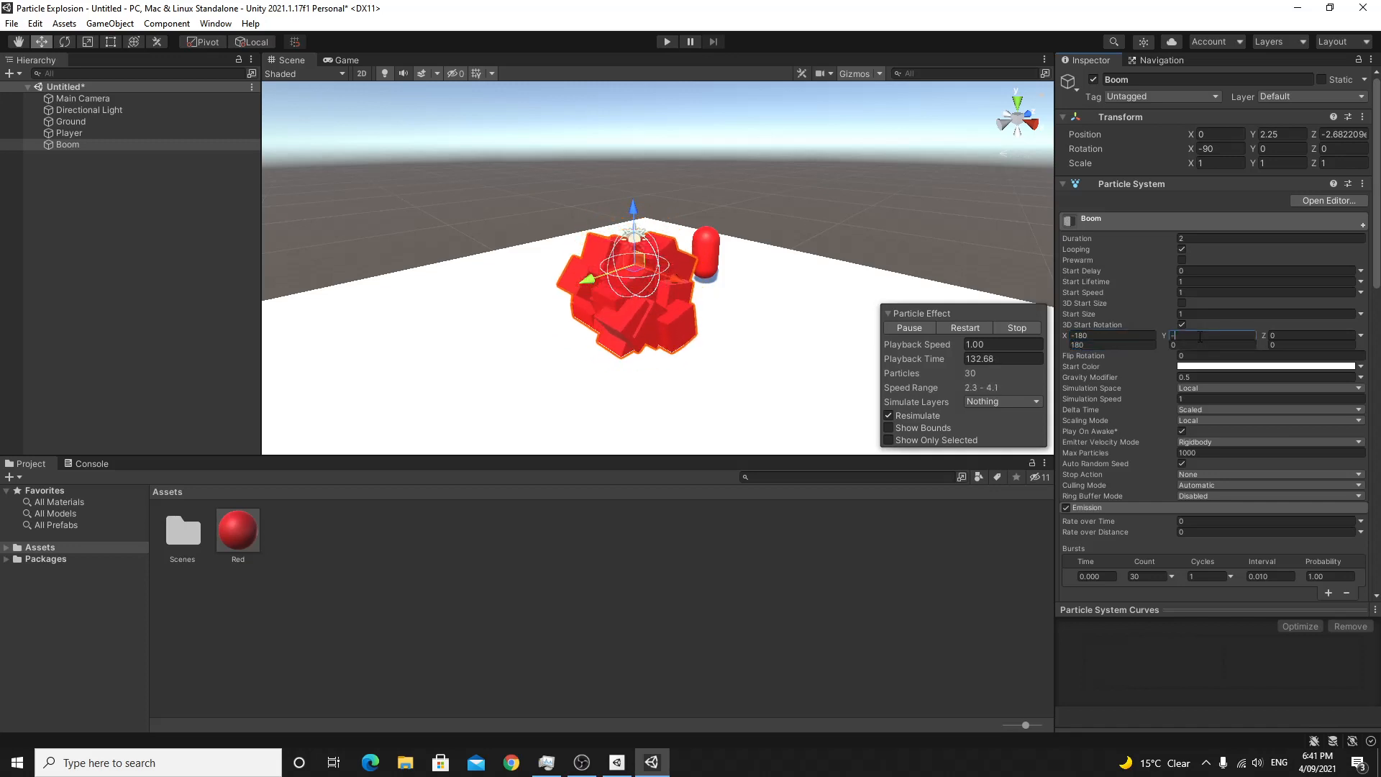
type("180")
left_click(1194, 345)
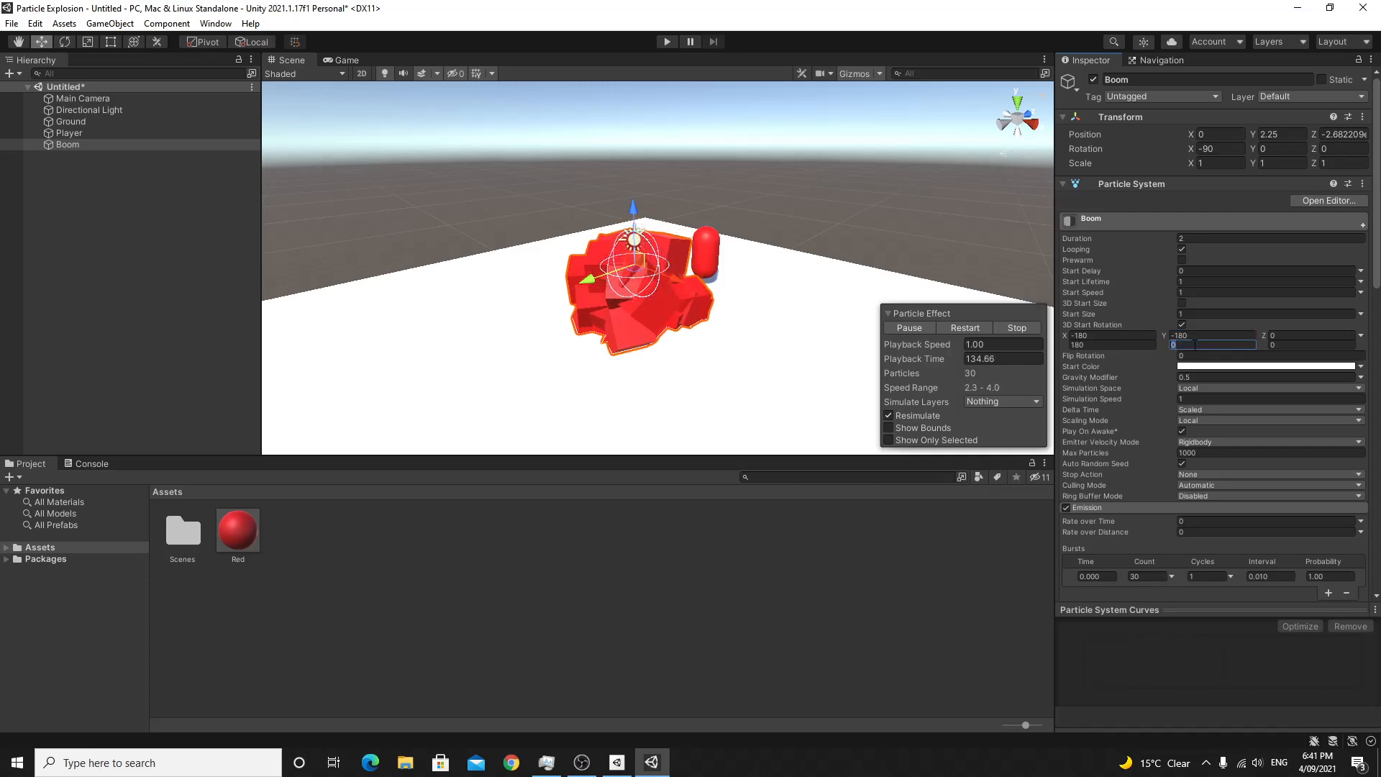
left_click(1287, 335)
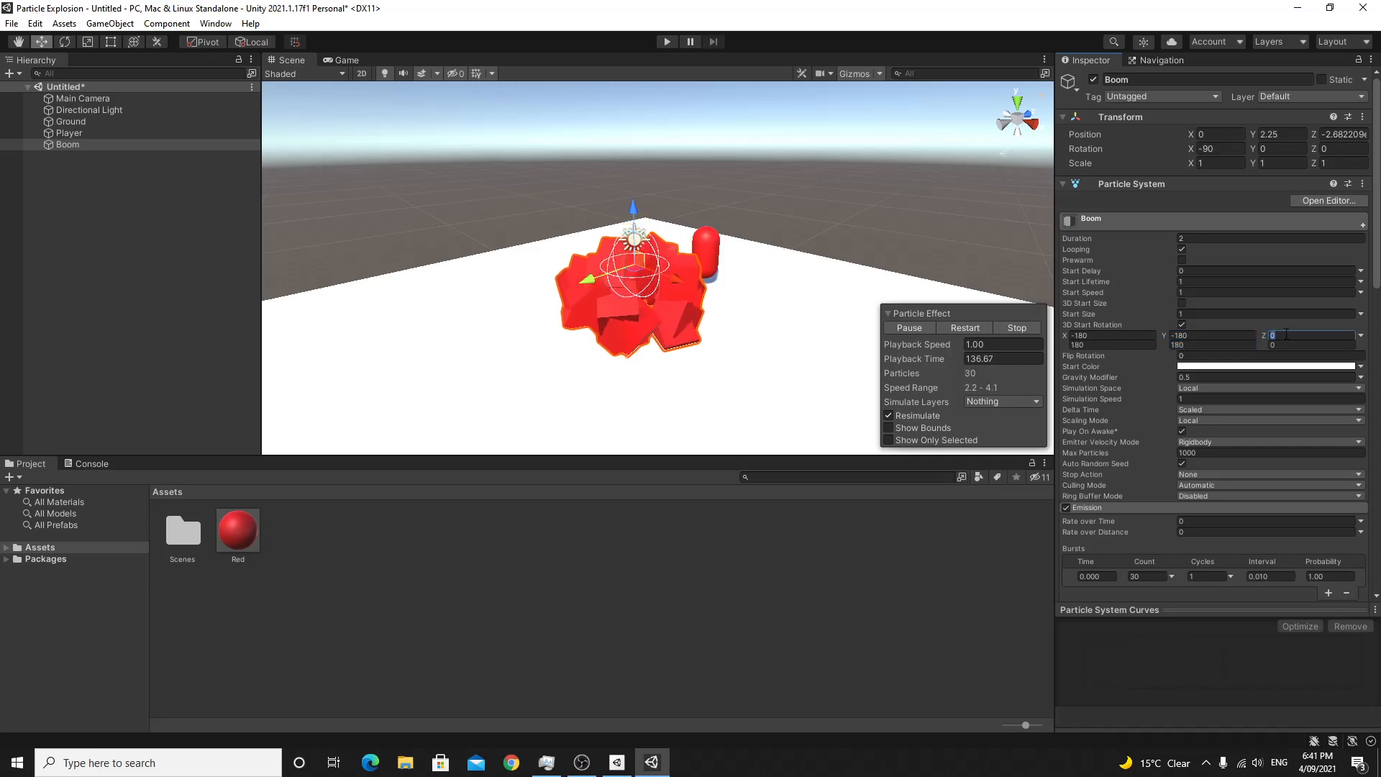
left_click(1288, 345)
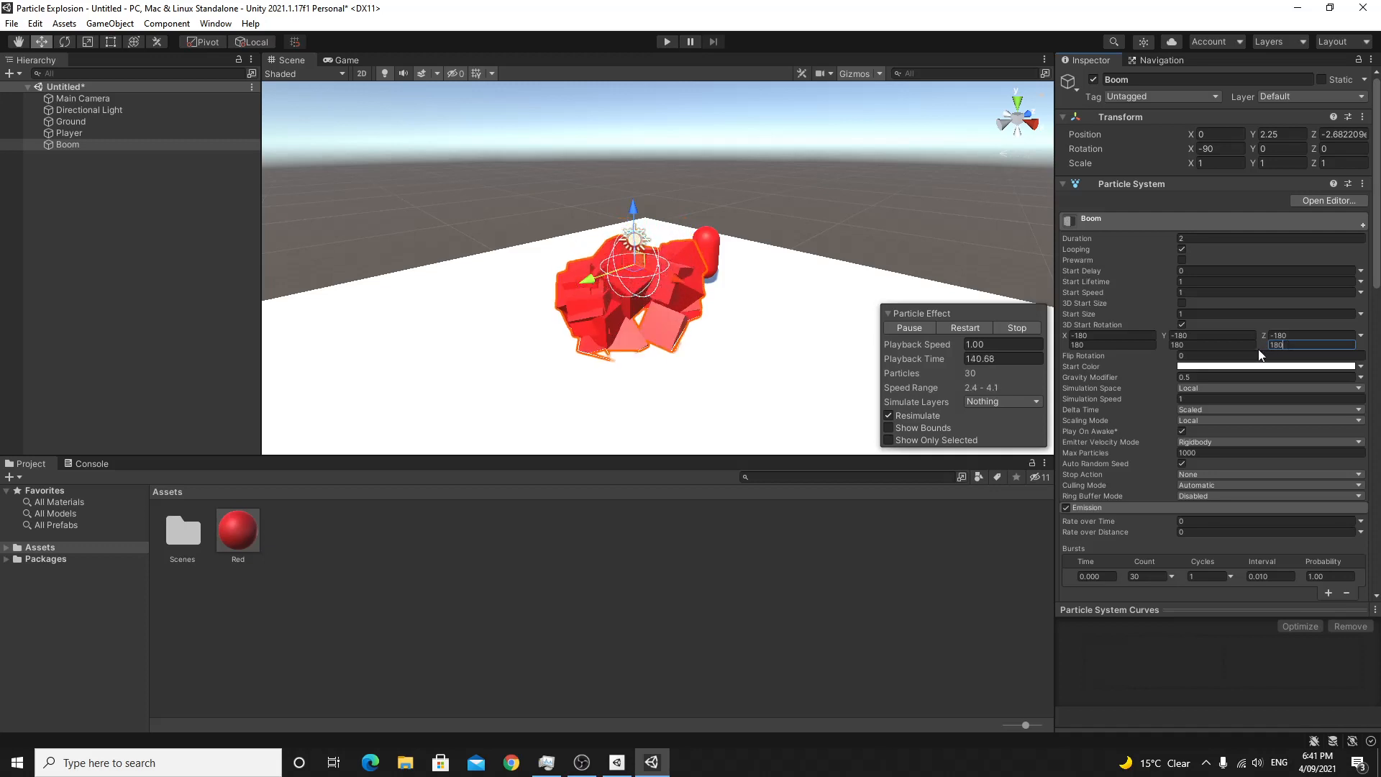
- Set Boom's start lifetime to 2 and enable its Collision module with the World type
left_click(1223, 282)
type("2")
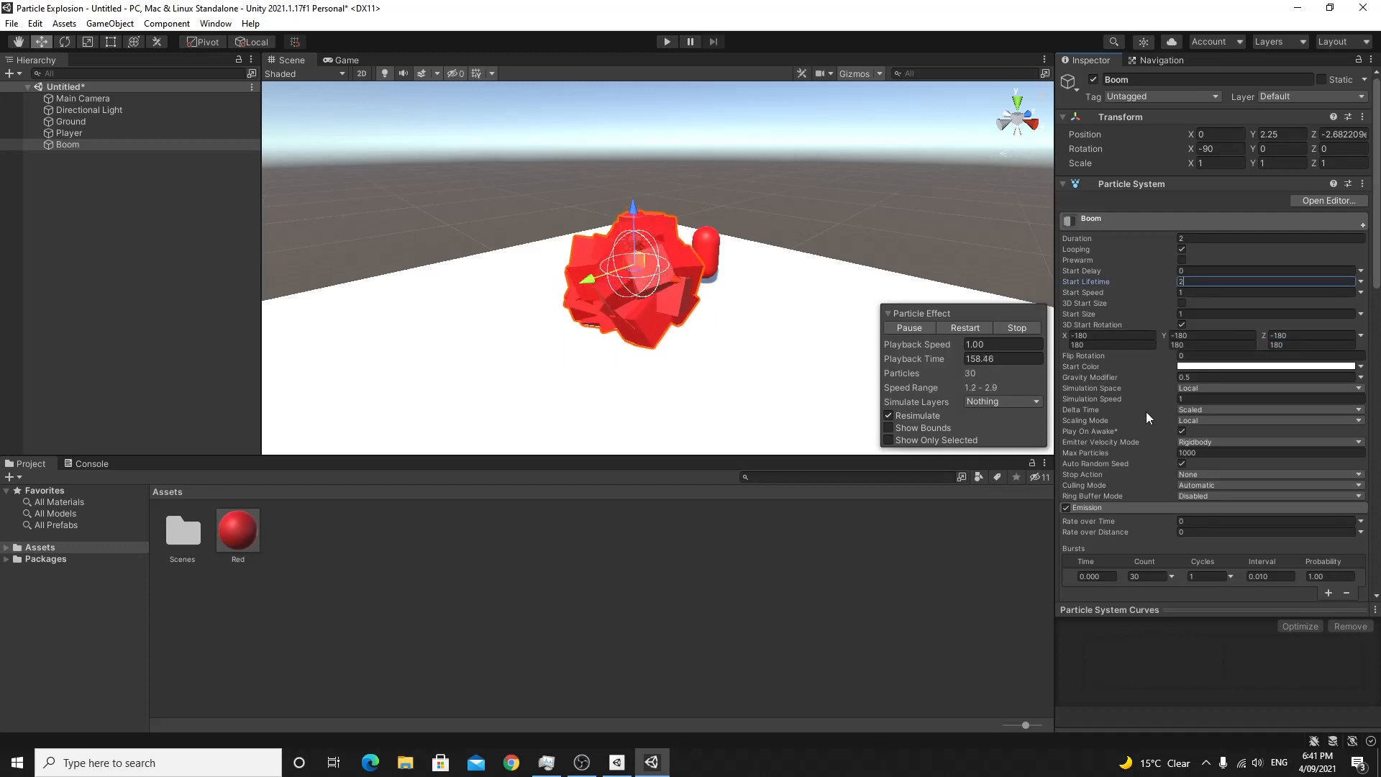
scroll(1146, 413, "down", 3)
scroll(1142, 411, "down", 3)
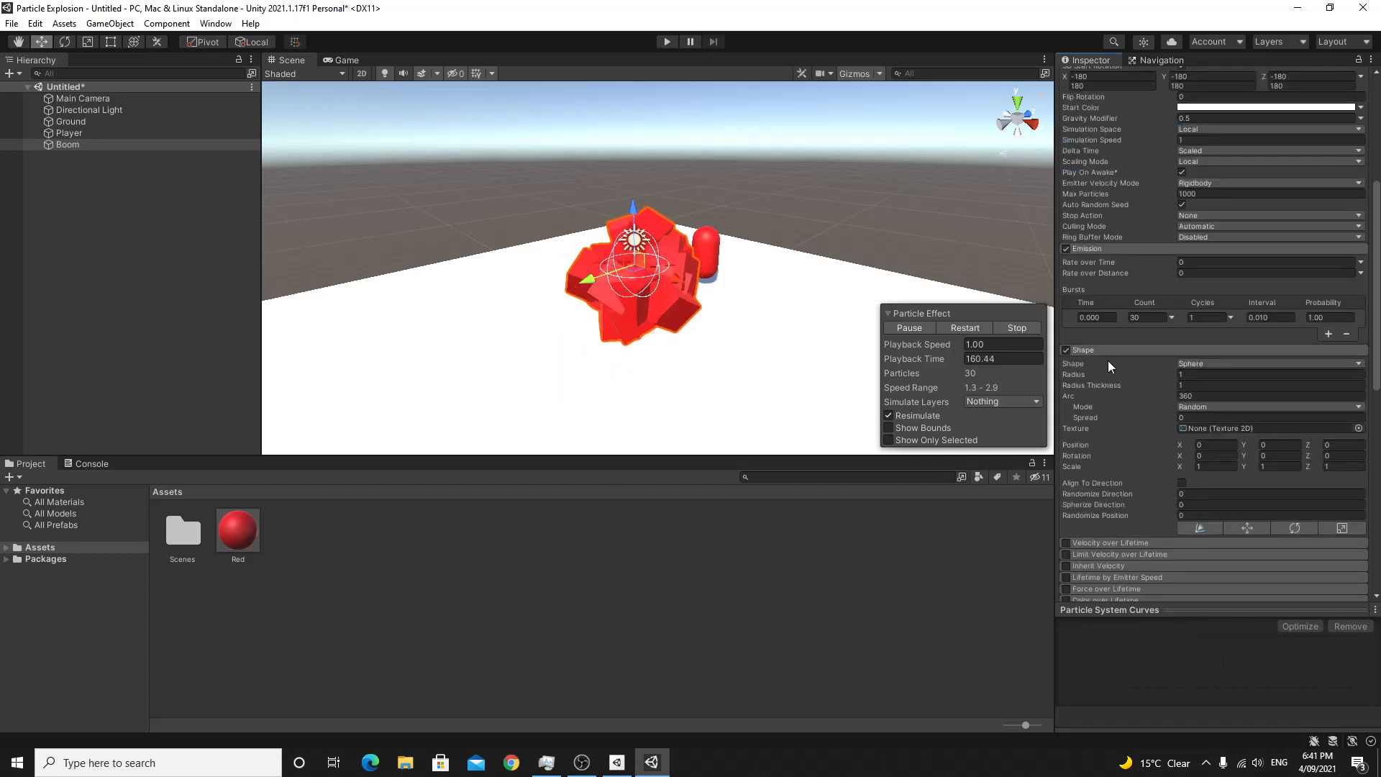
scroll(1105, 381, "down", 3)
scroll(1104, 388, "down", 3)
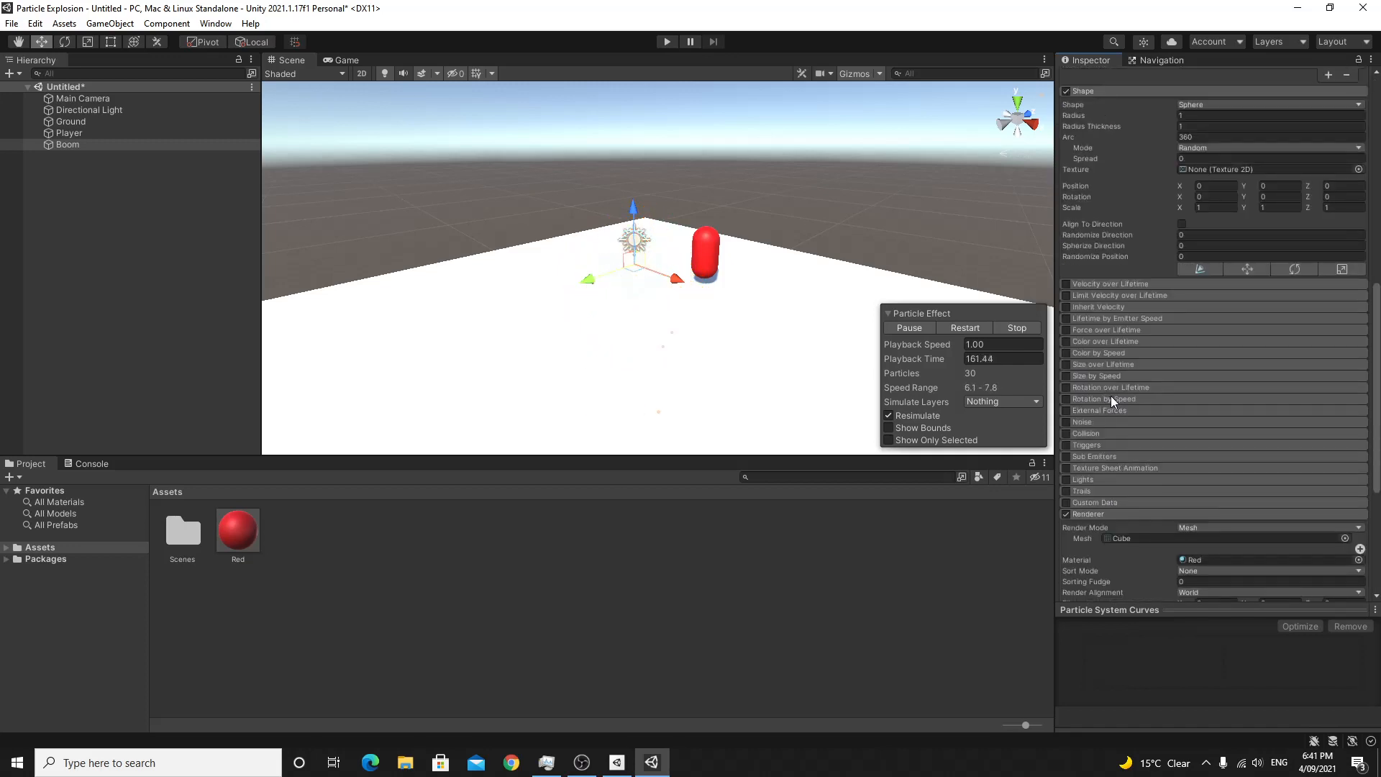
left_click(1088, 433)
left_click(1066, 433)
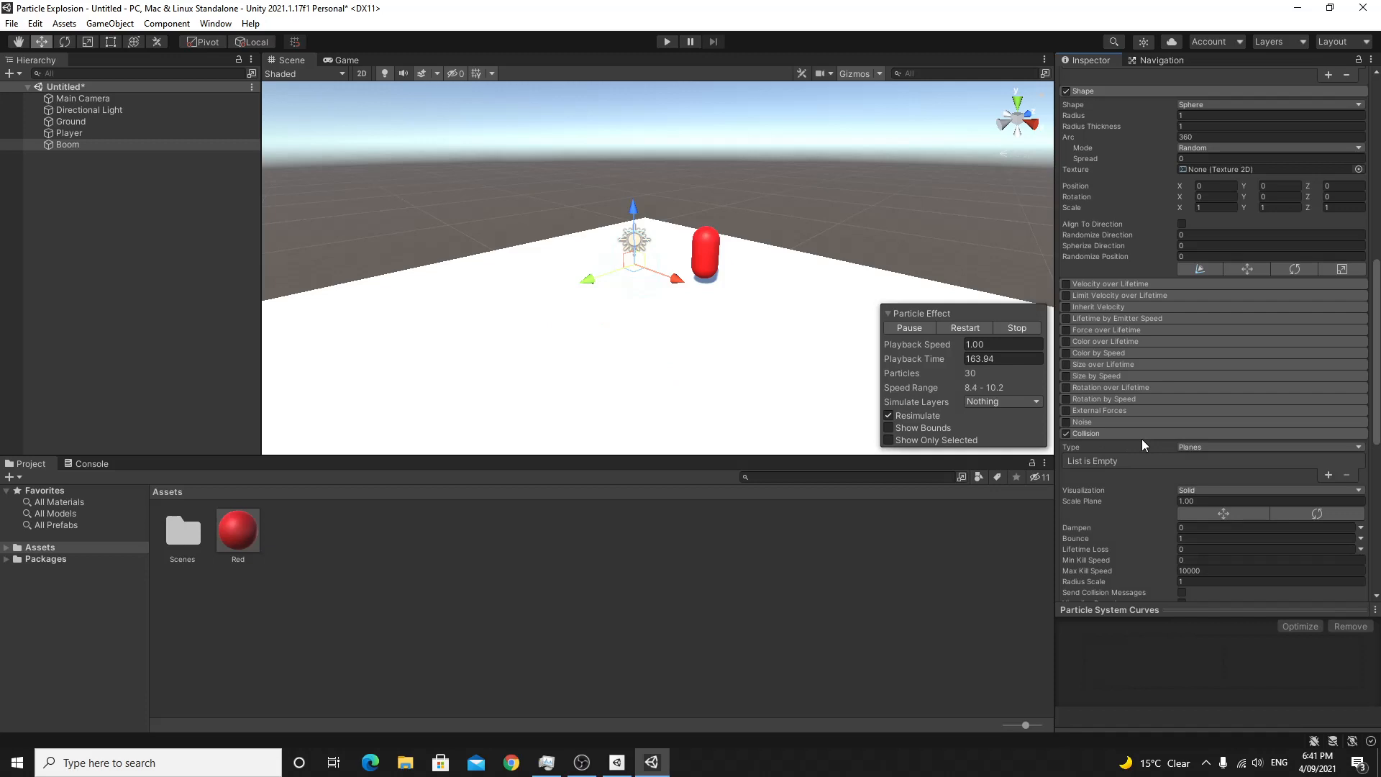
left_click(1188, 446)
left_click(1188, 473)
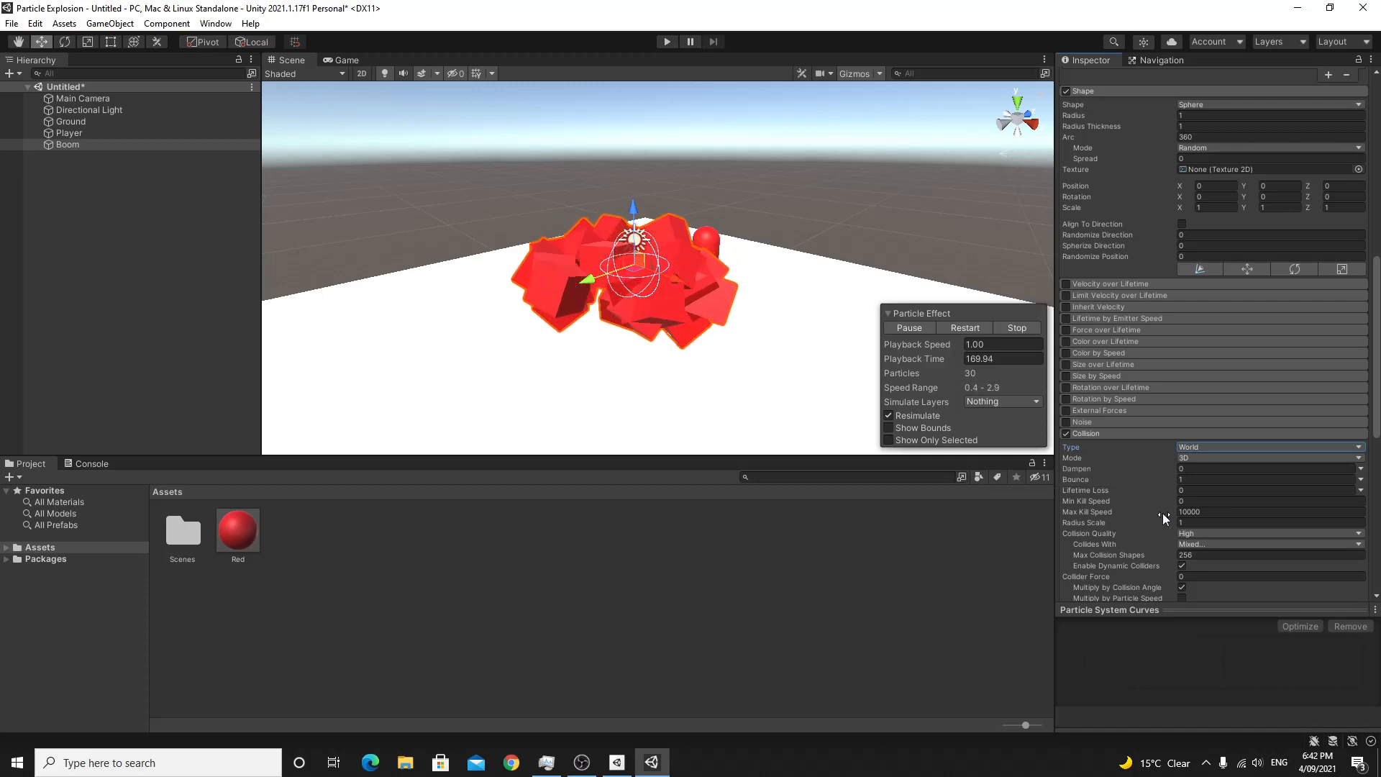
- Set both the dampen and the bounce of Boom's particle collision to 0.8
left_click(1204, 470)
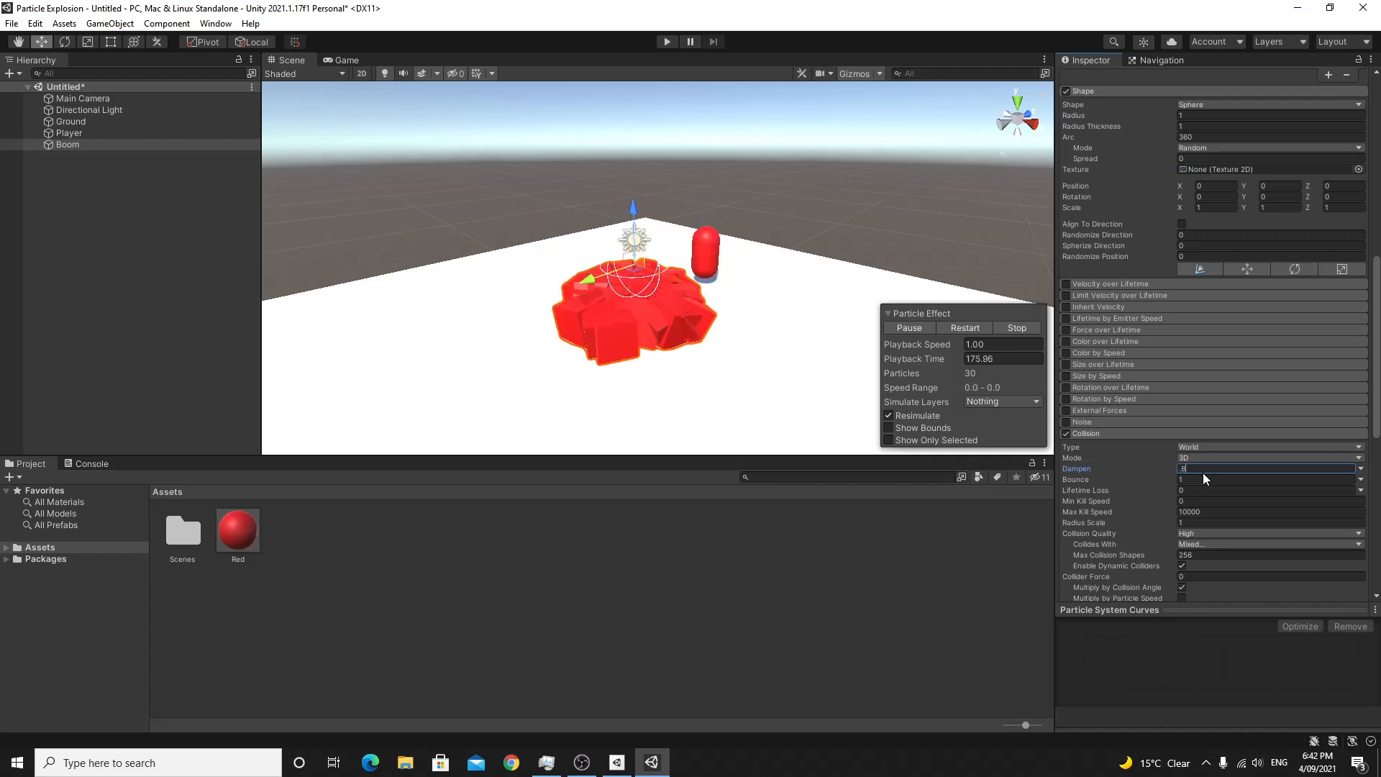
type(".8")
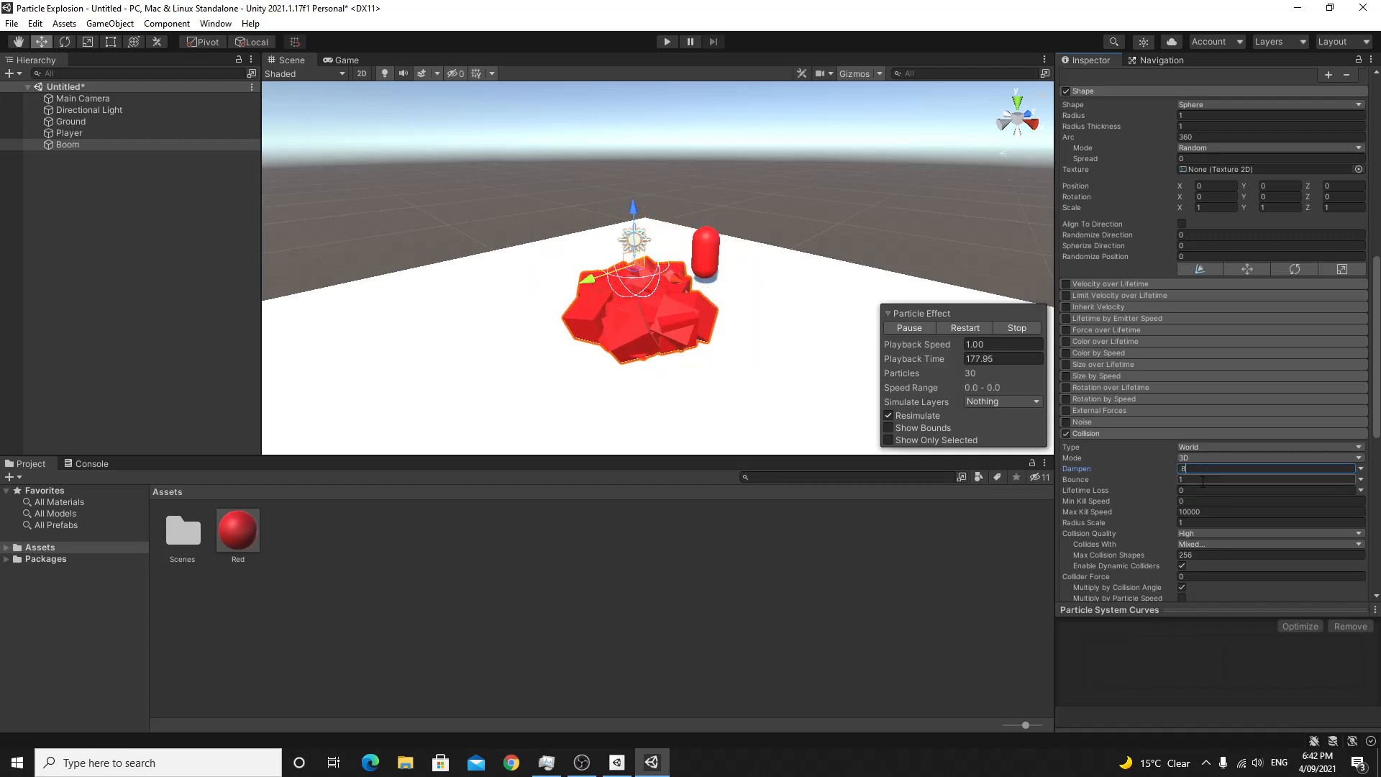
left_click(1199, 479)
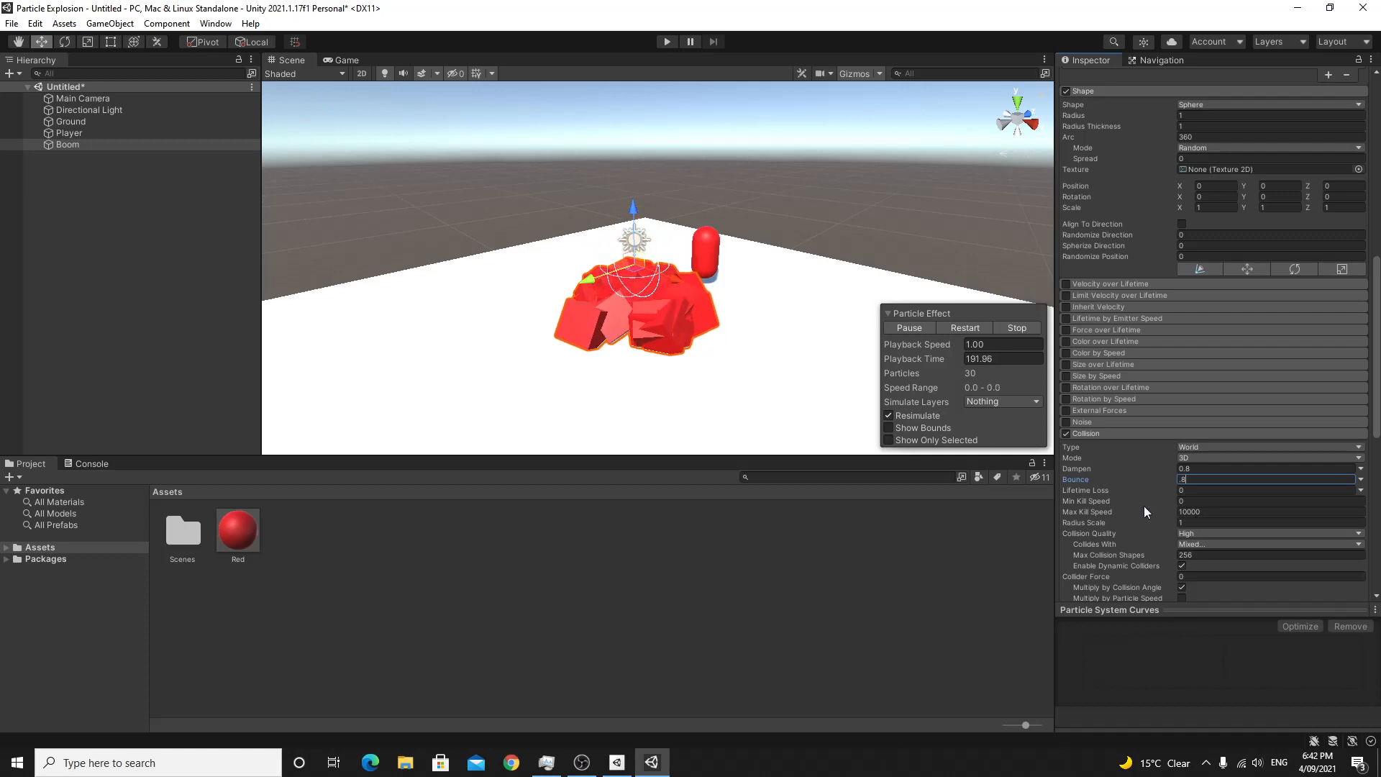
- Set the start size of Boom's particles to 0.5
scroll(1145, 503, "up", 10)
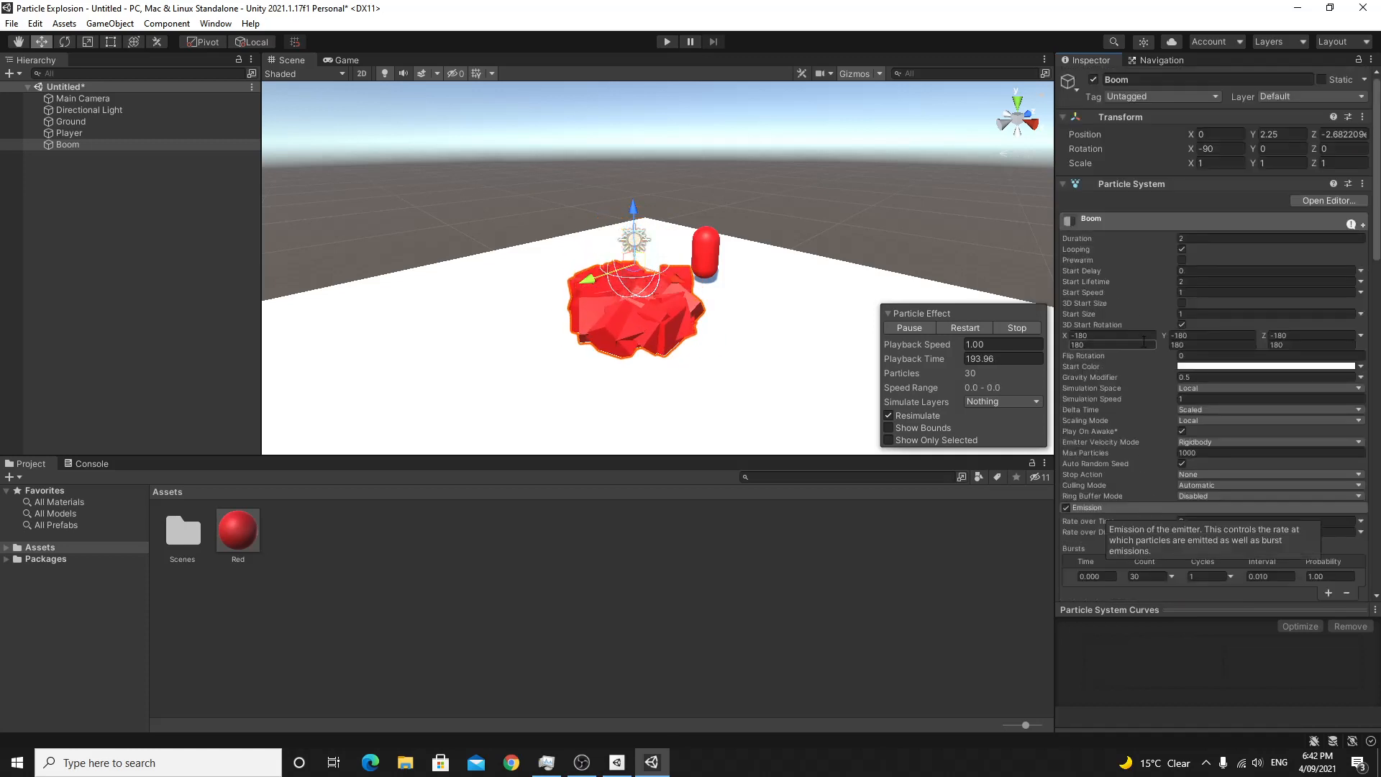
left_click(1205, 314)
type("0.5")
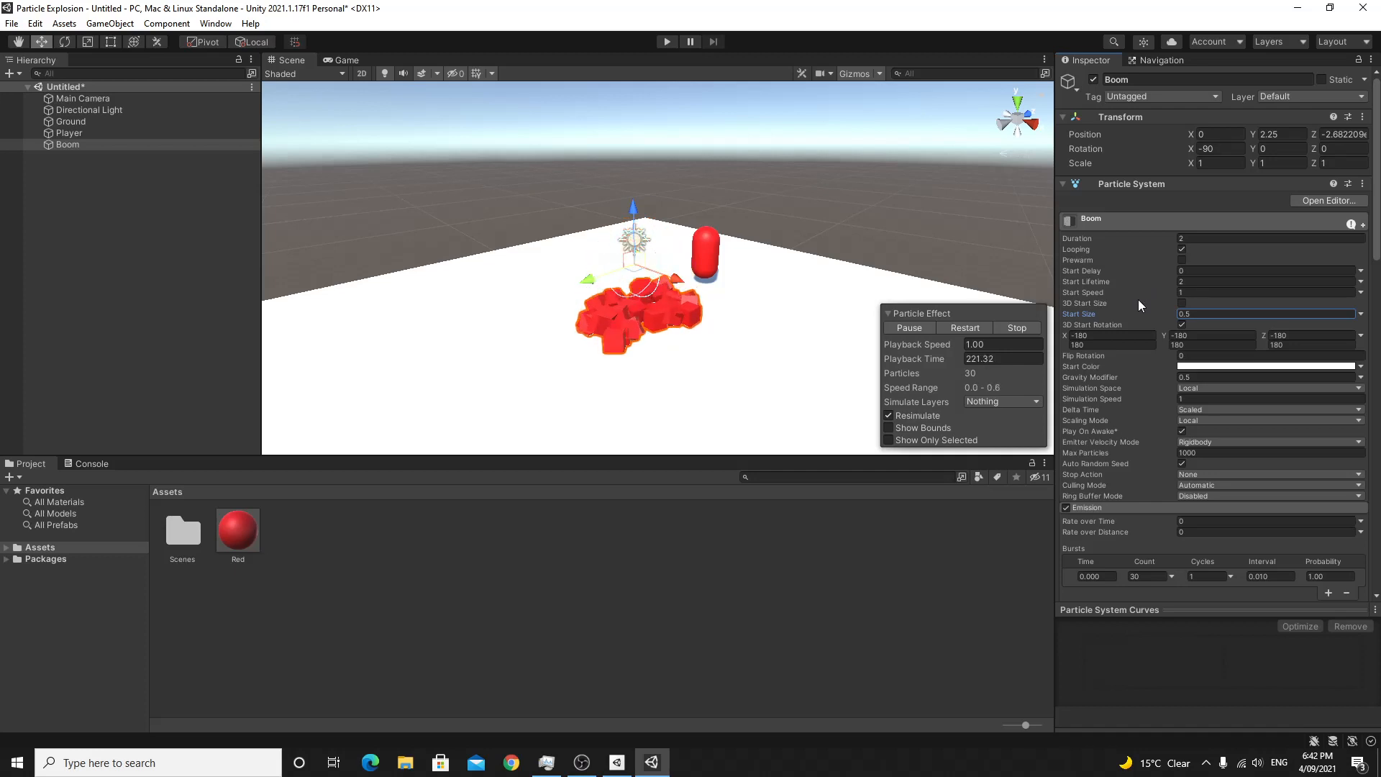
- Make Boom's start speed Random Between Two Constants, ranging from 1 to 3
left_click(1361, 294)
left_click(1334, 336)
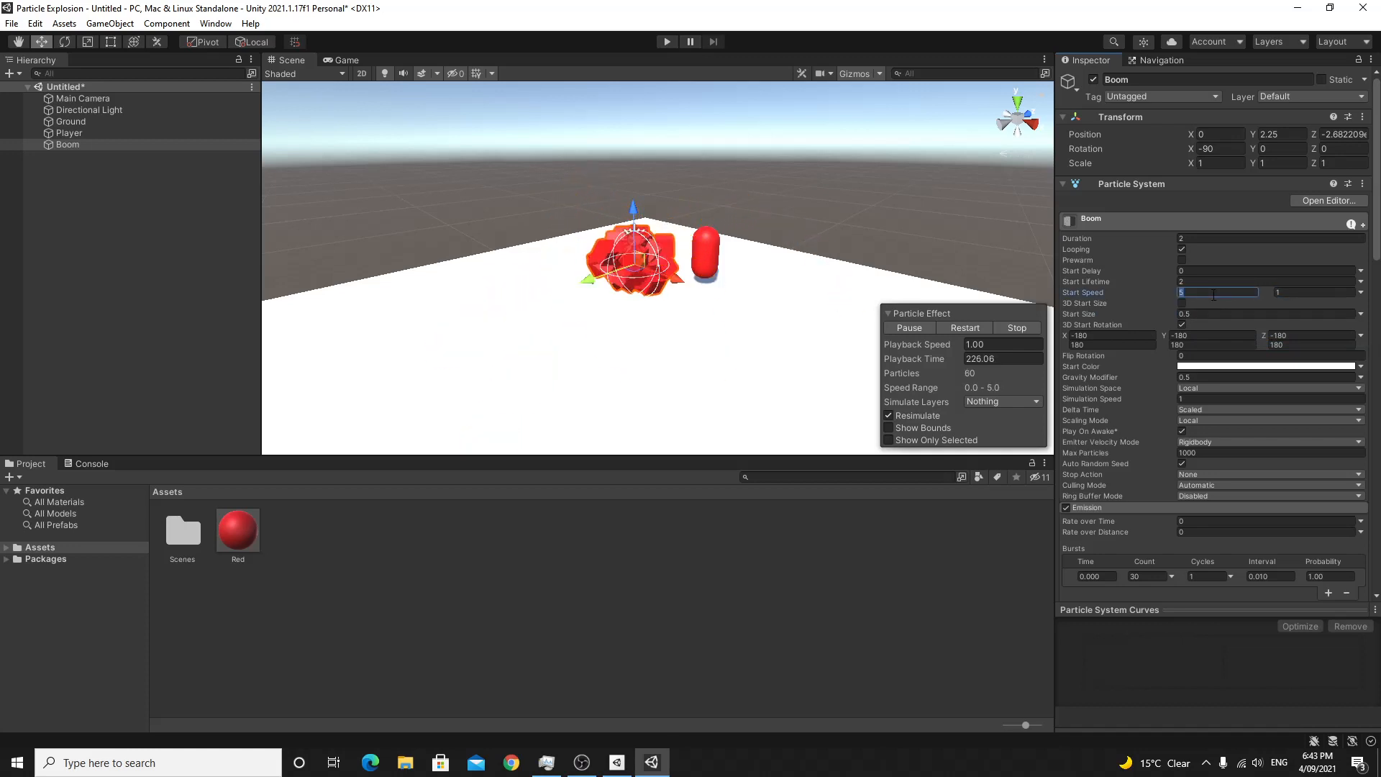
left_click(1213, 293)
type("1")
left_click(1272, 293)
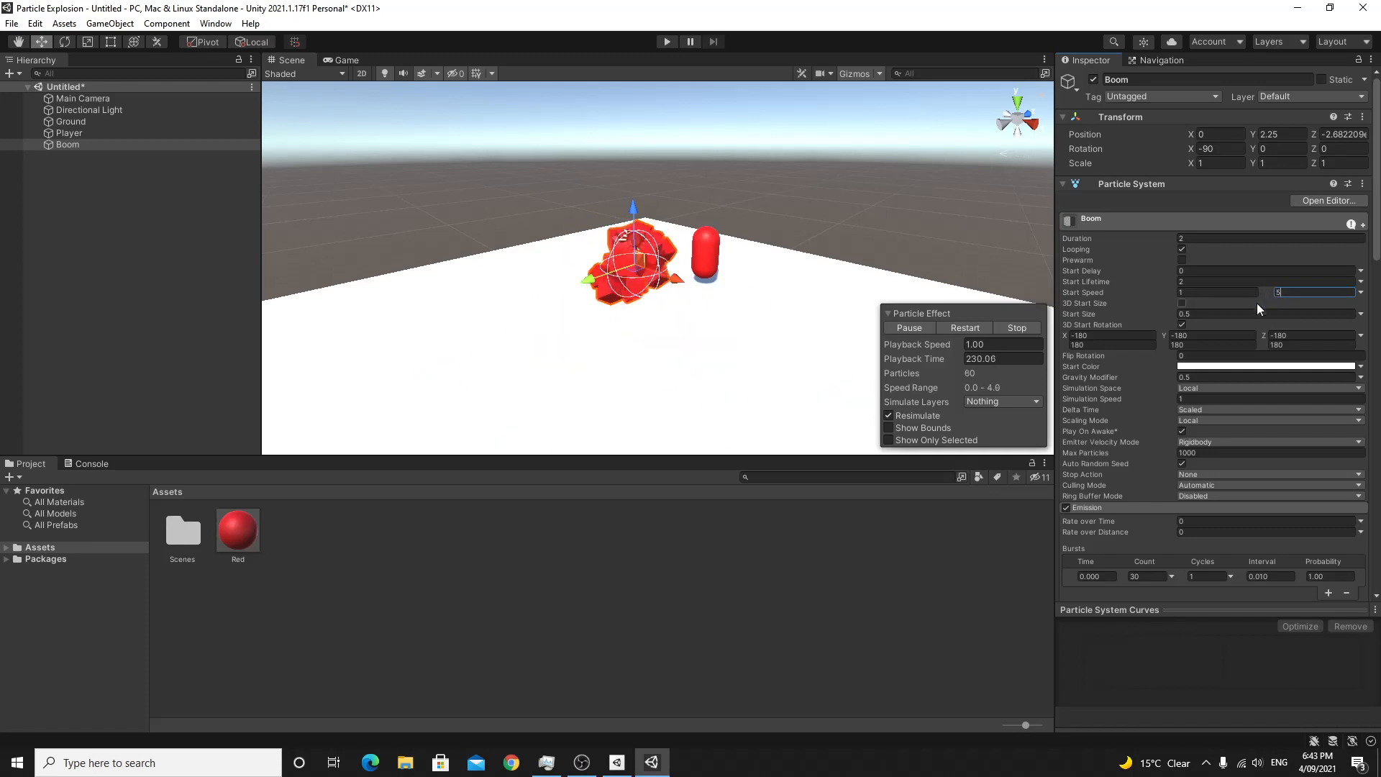
type("5")
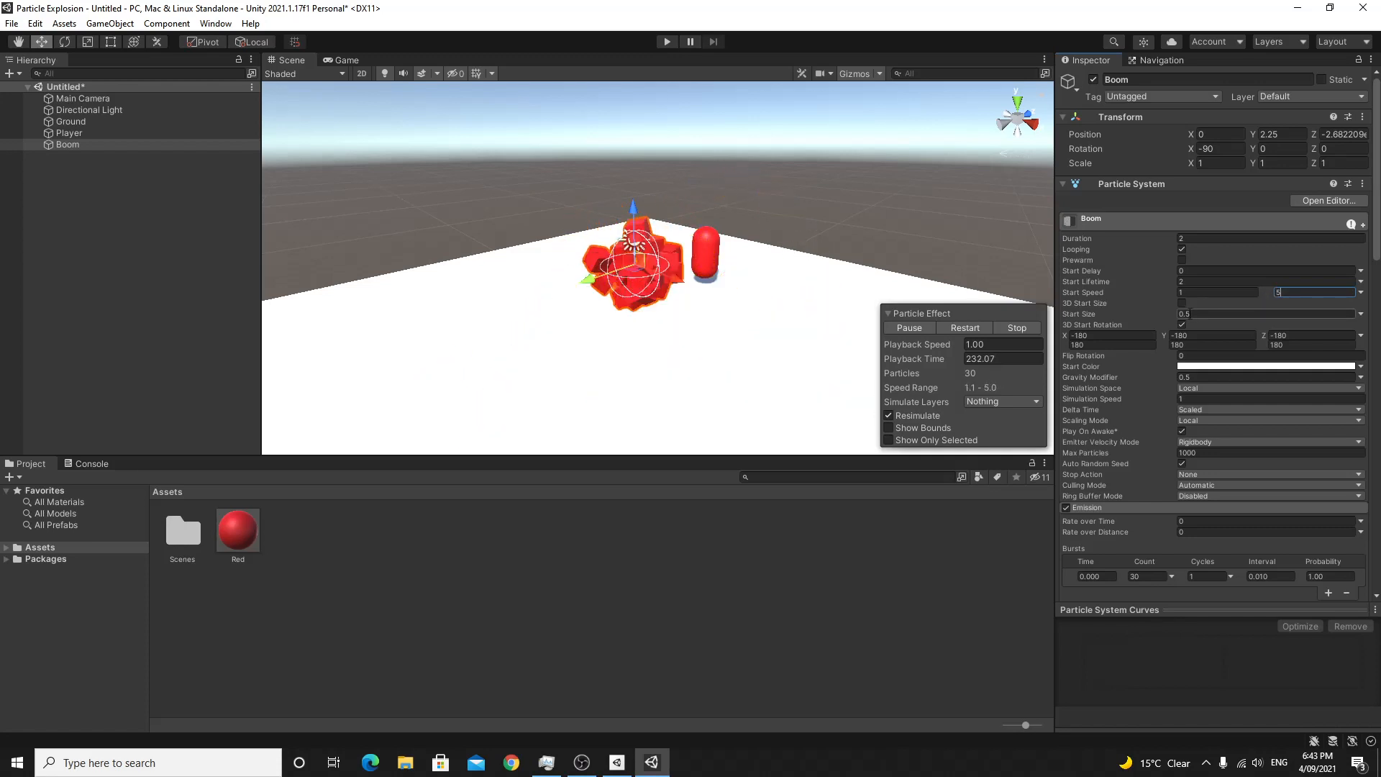
double_click(1277, 295)
type("3")
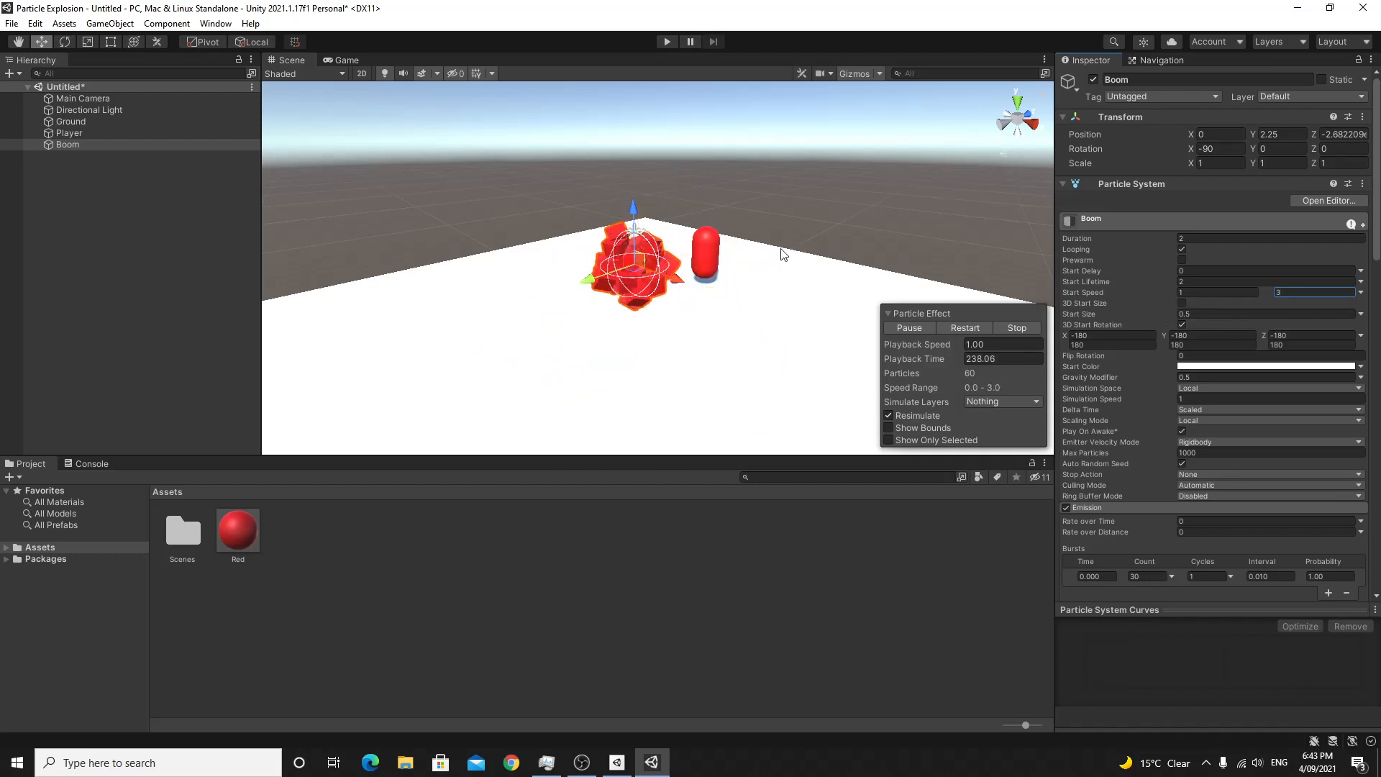
- Set Boom's gravity modifier to 1
left_click_drag(782, 256, 878, 225, "alt")
scroll(879, 233, "up", 5)
right_click_drag(878, 226, 876, 219)
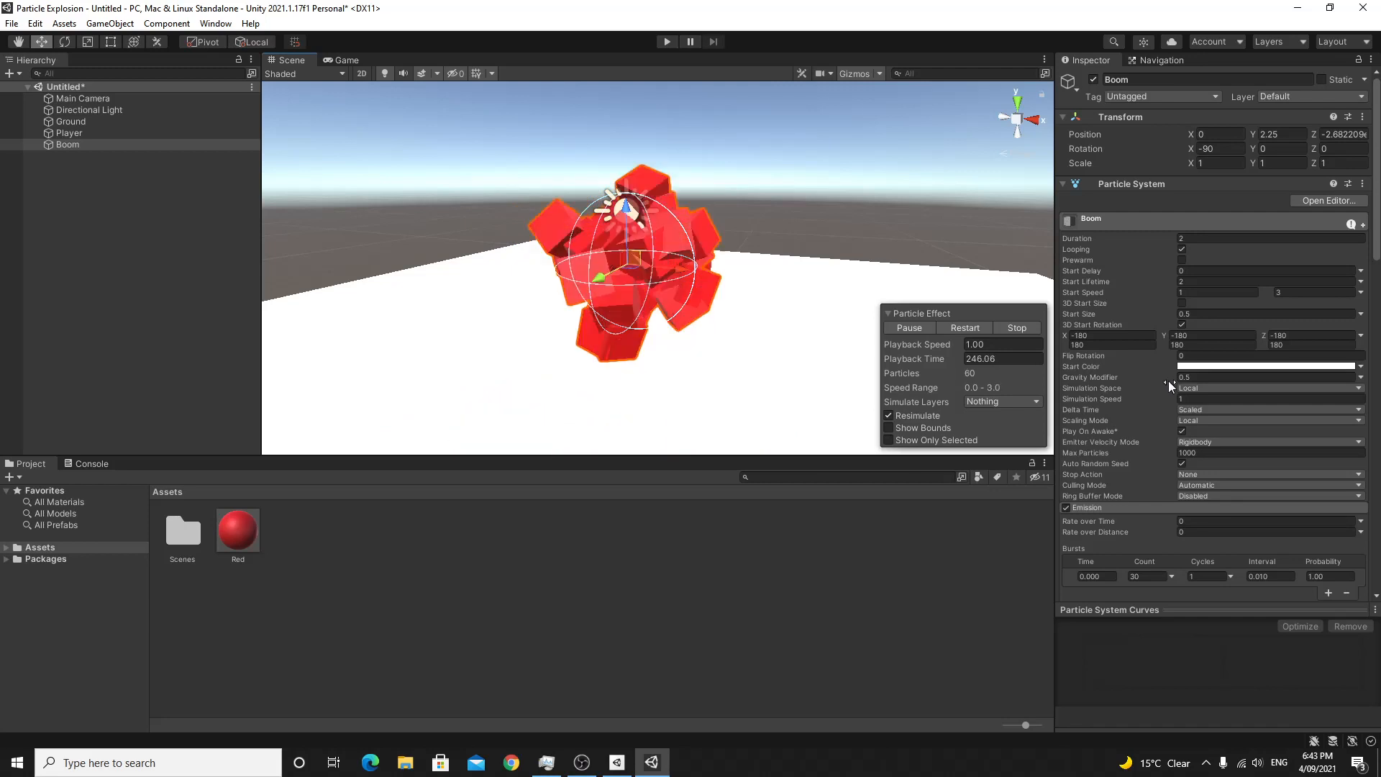
left_click(1205, 375)
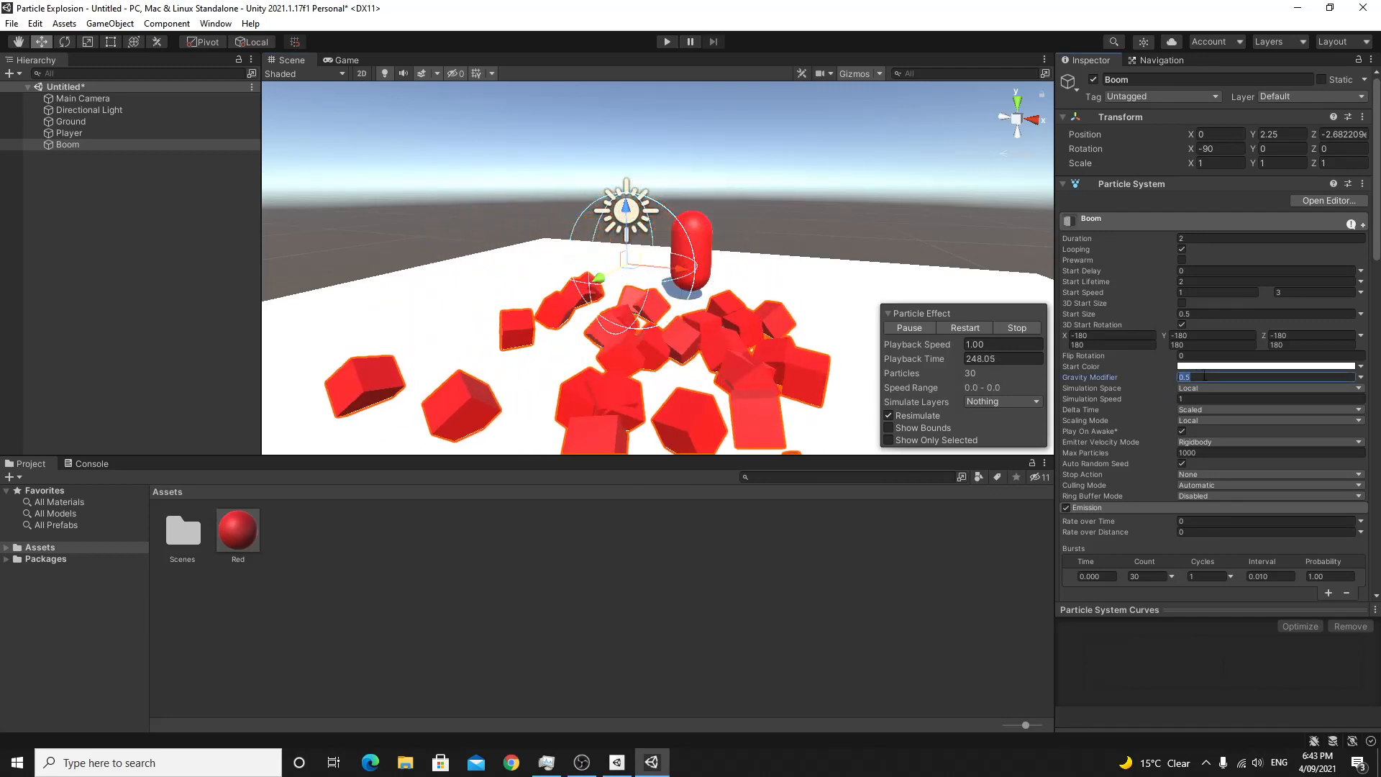
type("1")
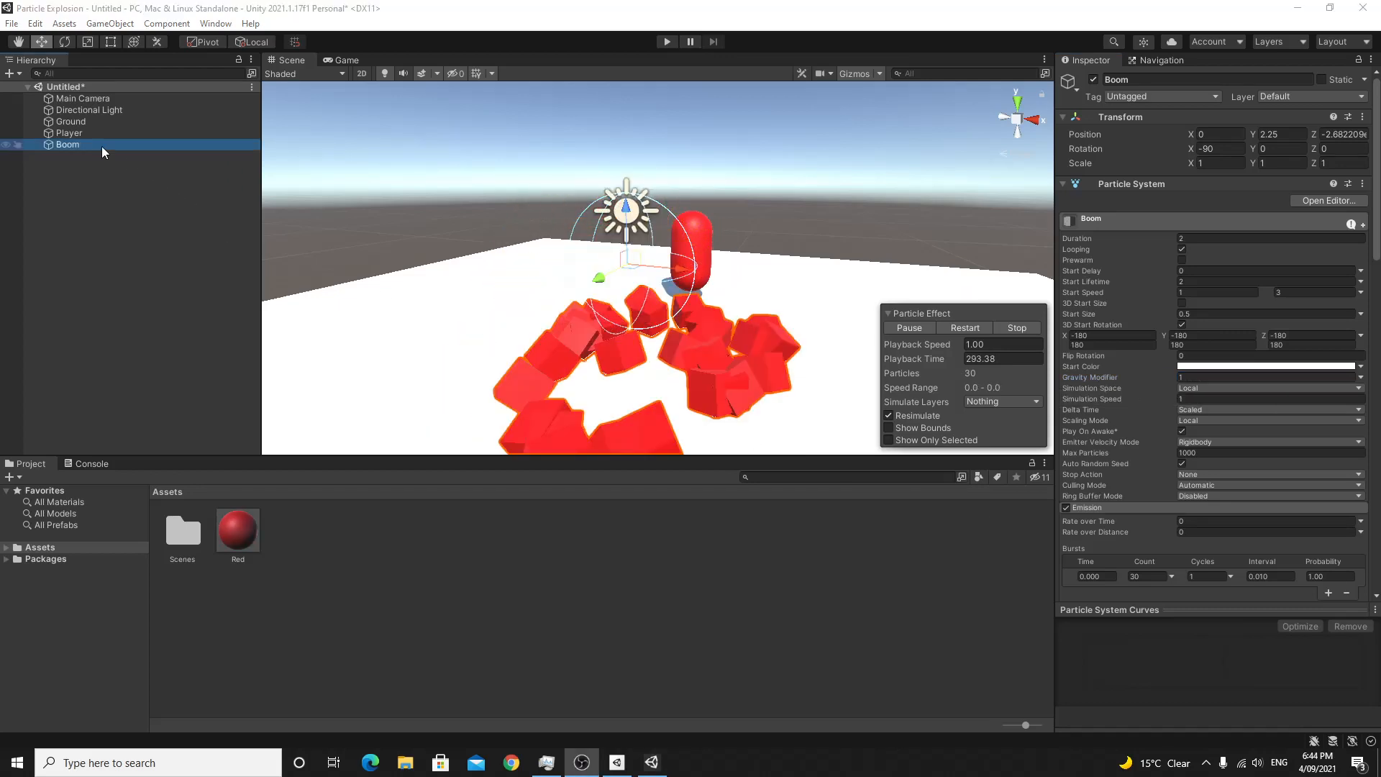
- Turn the Boom particle system into a prefab stored in the Assets folder
left_click(97, 144)
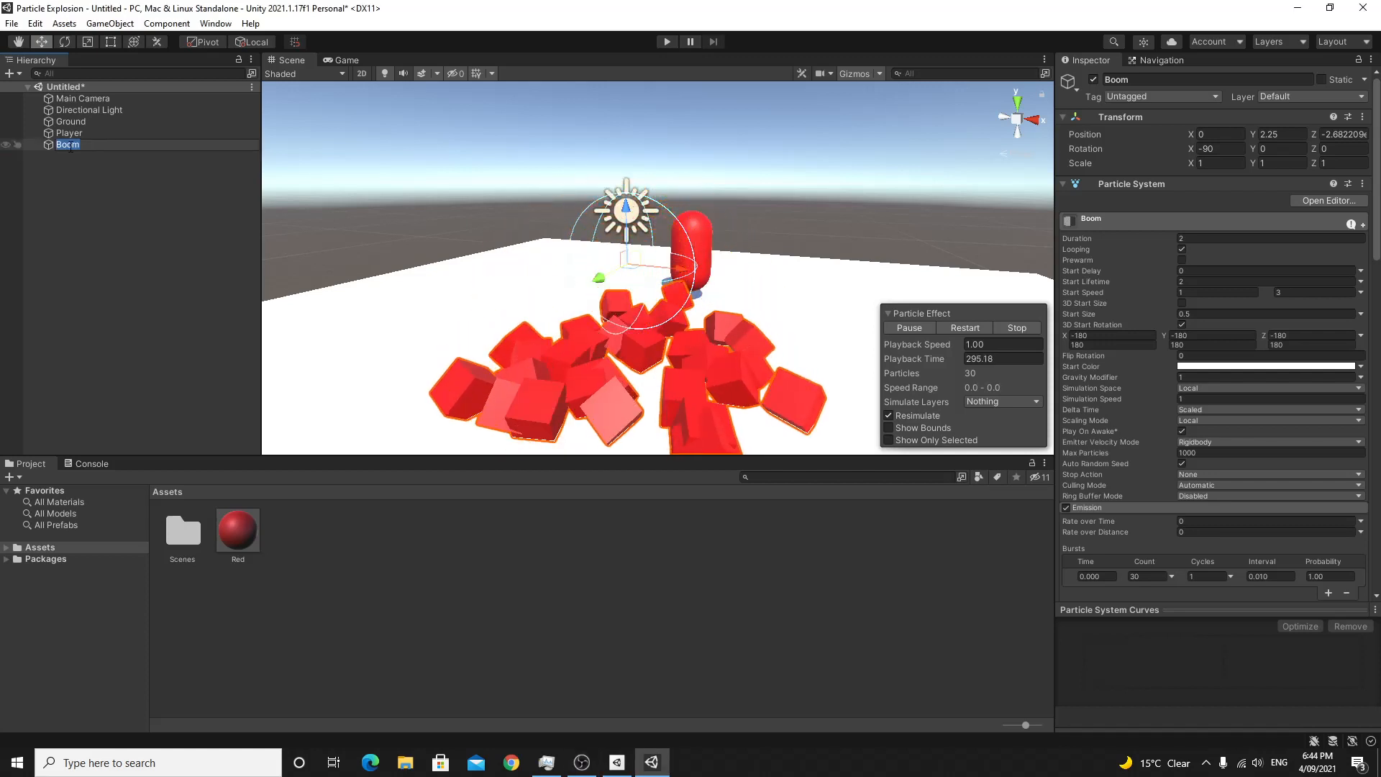
left_click(63, 166)
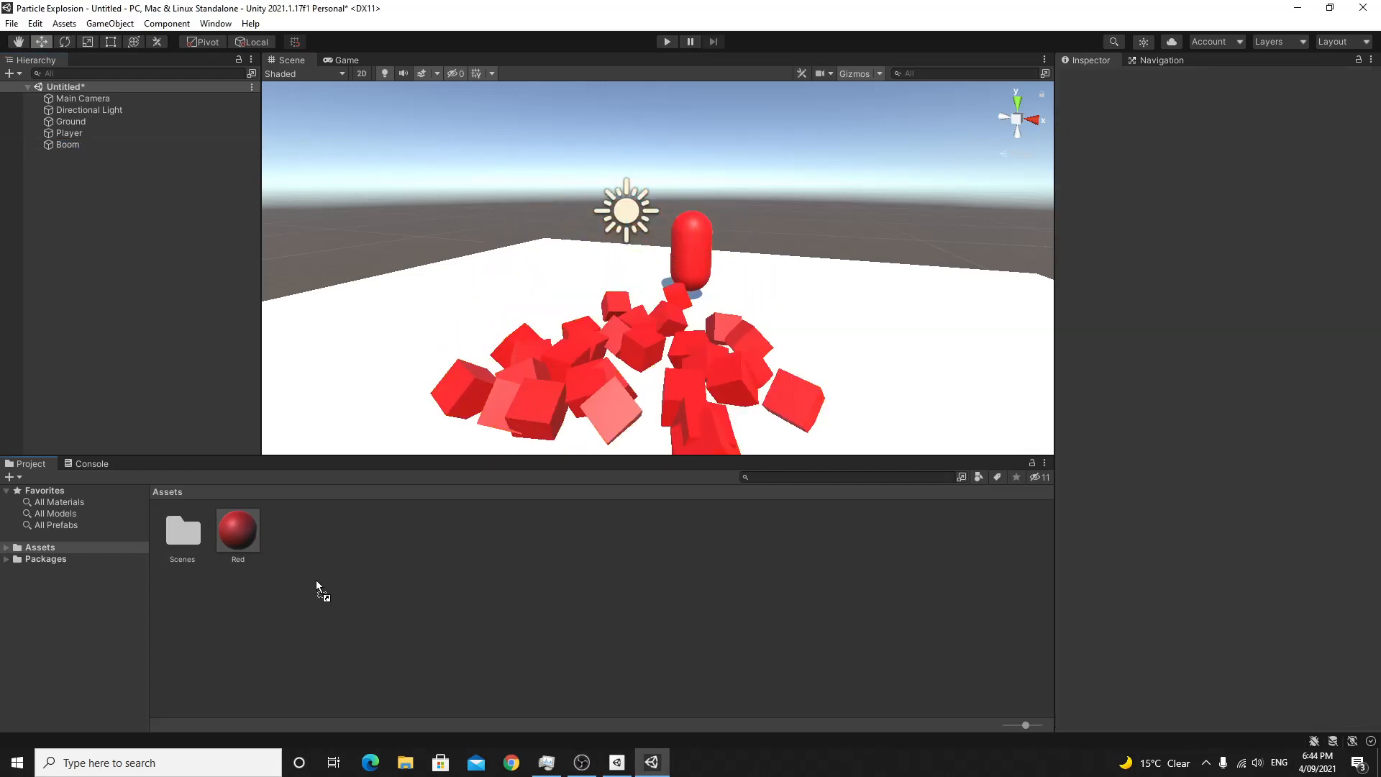
left_click_drag(317, 580, 316, 579)
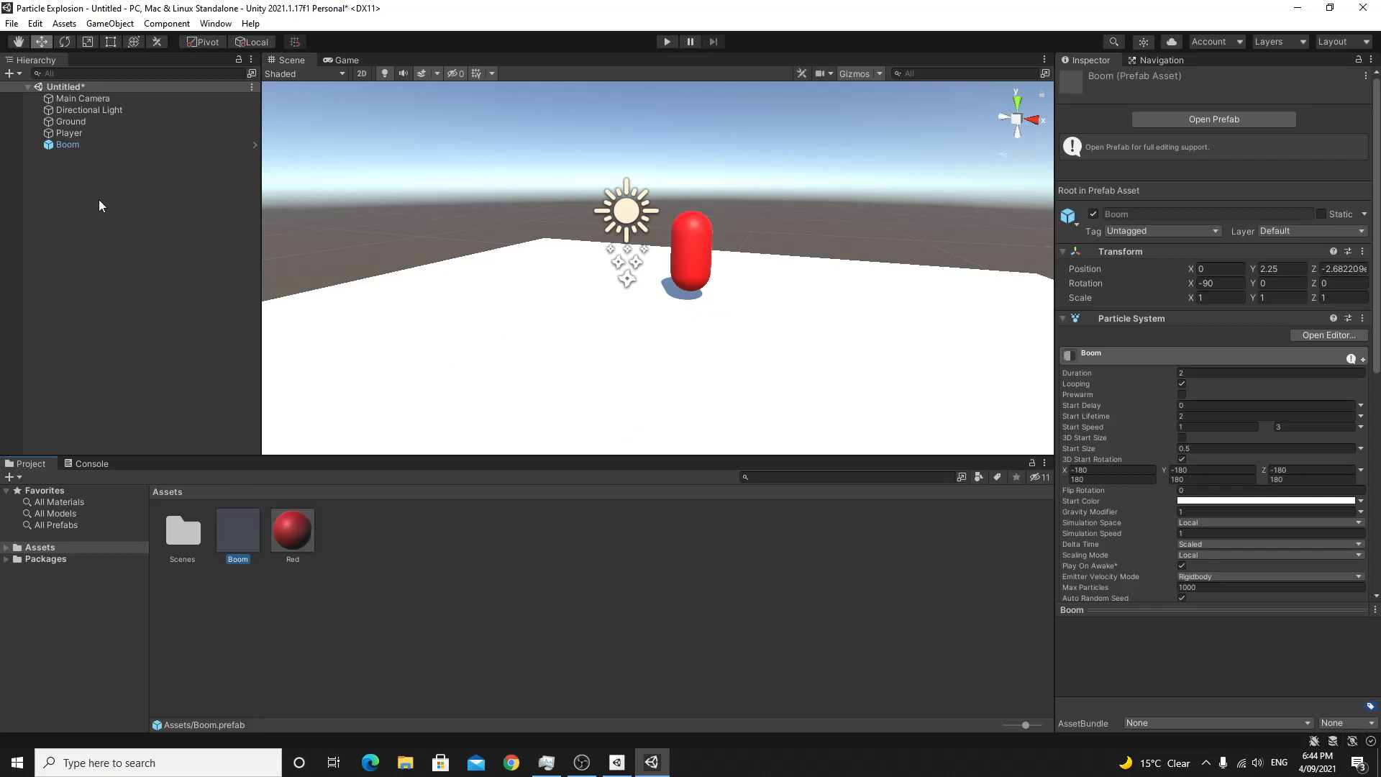
- Create a new script named Explode and attach it to the Player
left_click(81, 133)
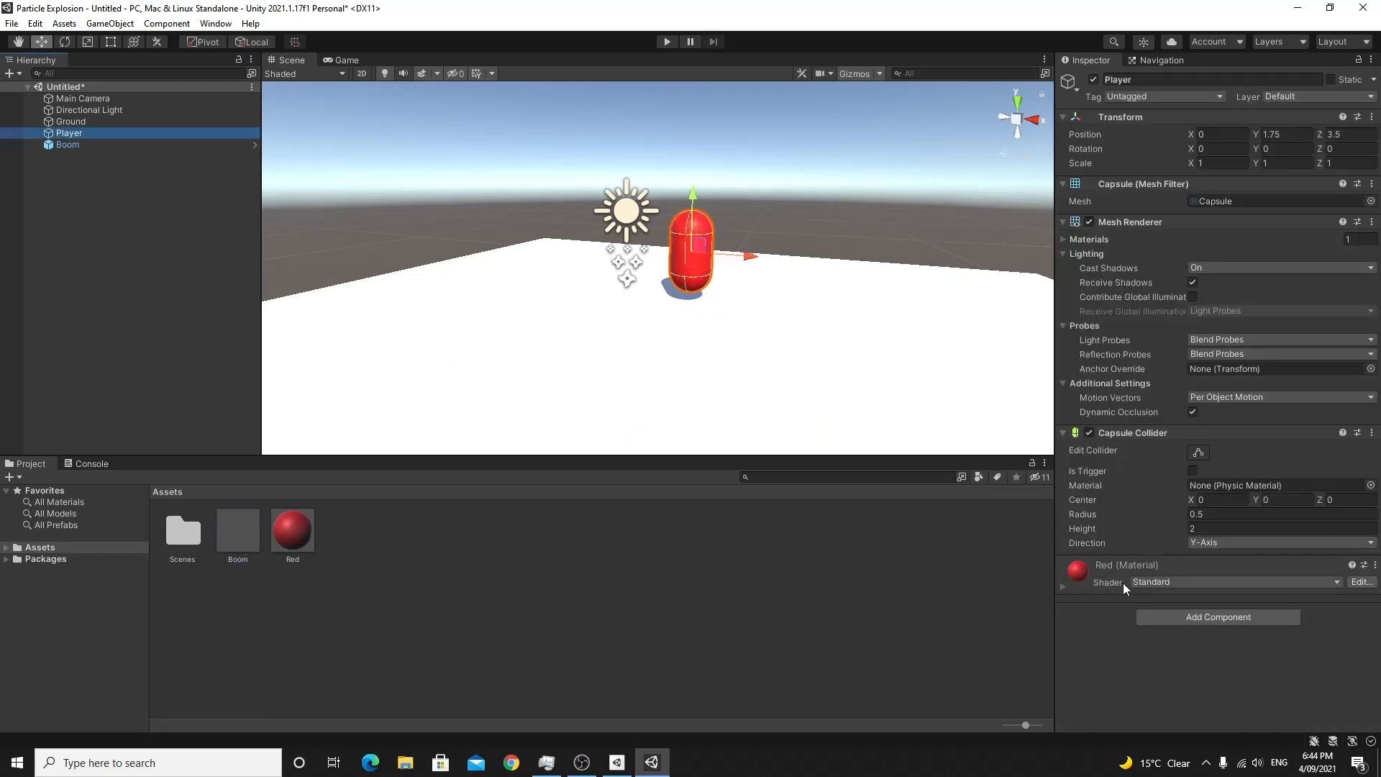
left_click(1180, 620)
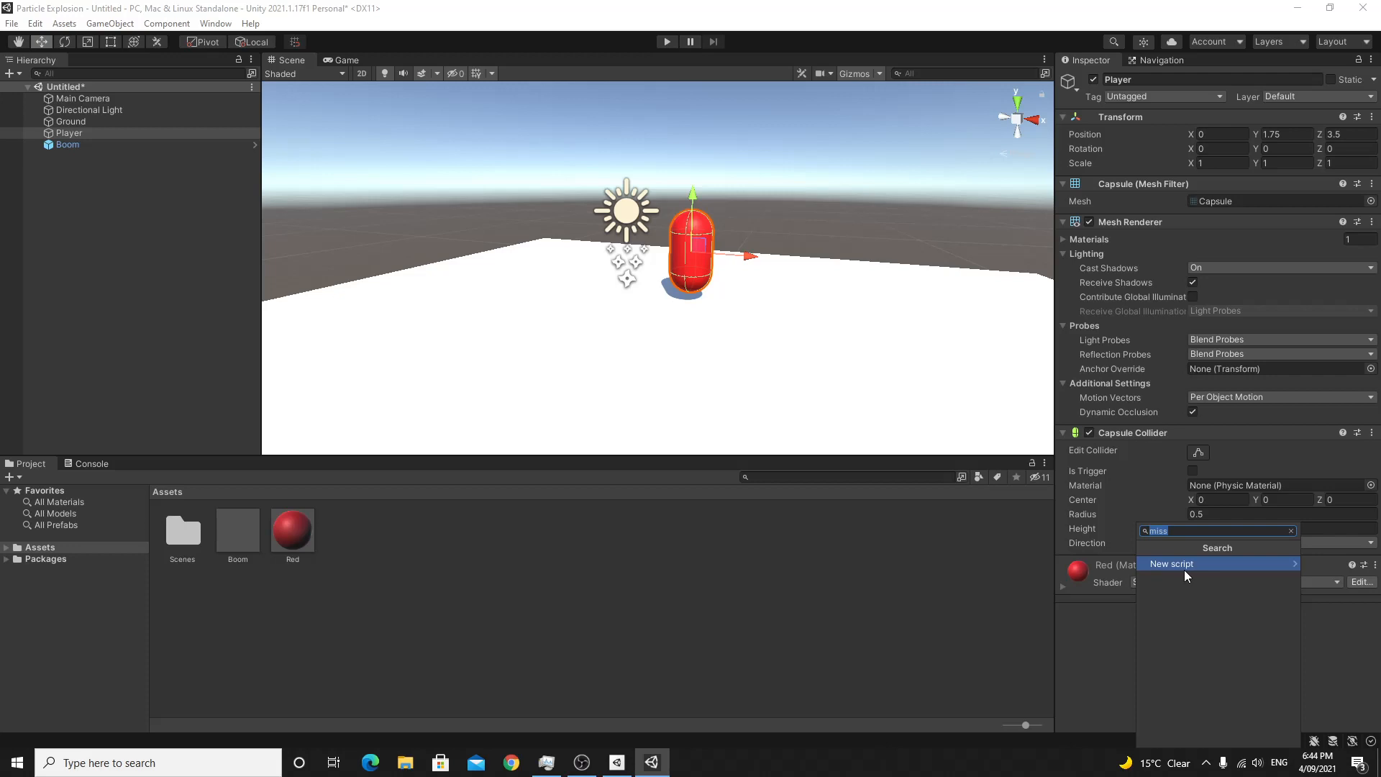
type("Explode")
key("Return")
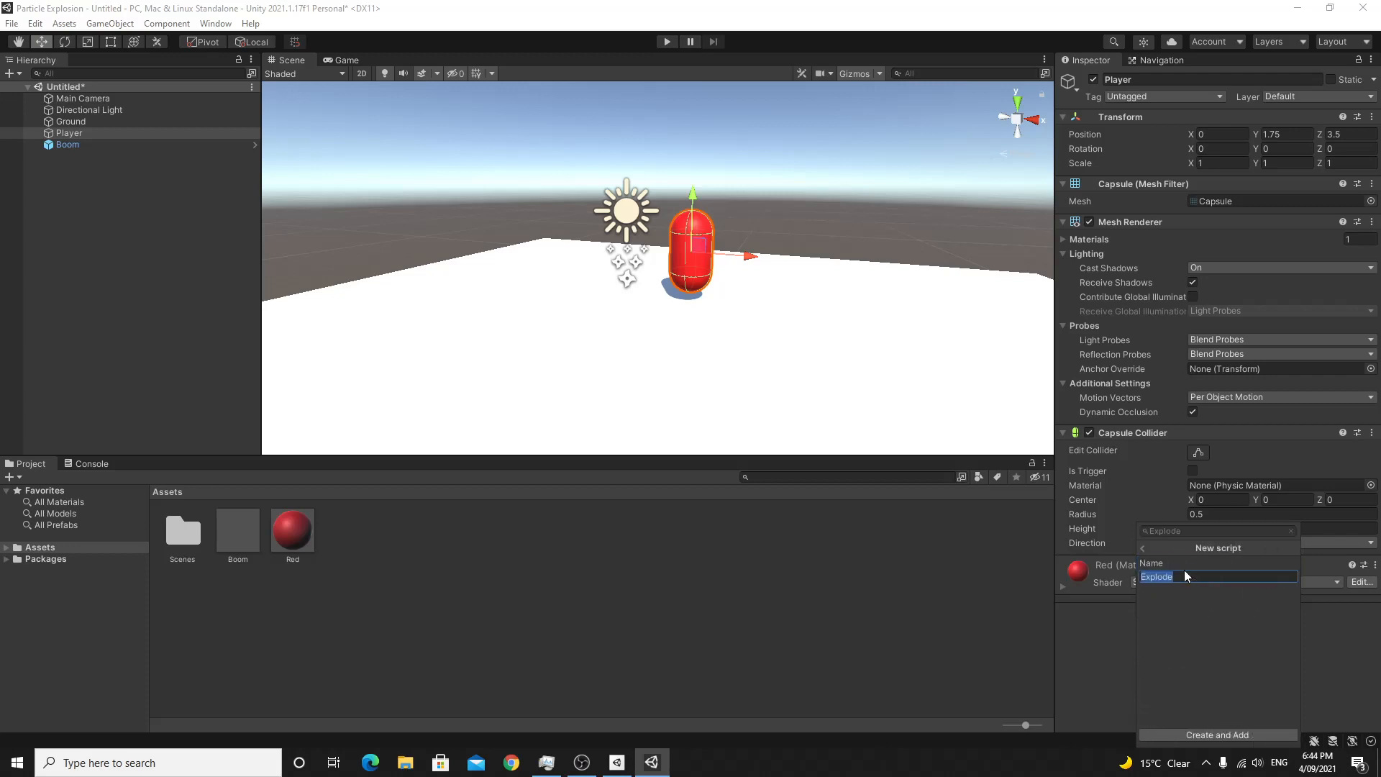
left_click(1200, 734)
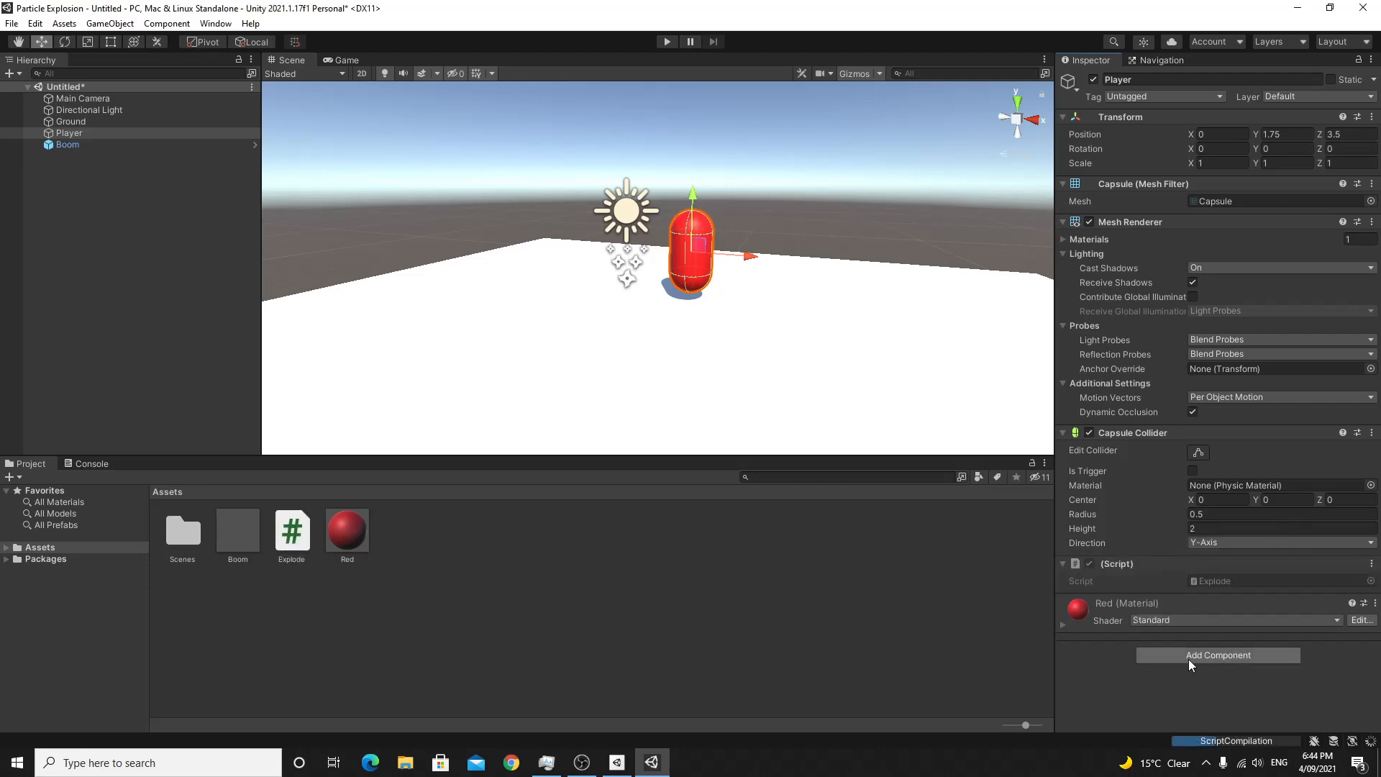
- Open the Explode script in the code editor, declare "public GameObject explosionPrefab;" at the start of the class, and save it
double_click(1215, 581)
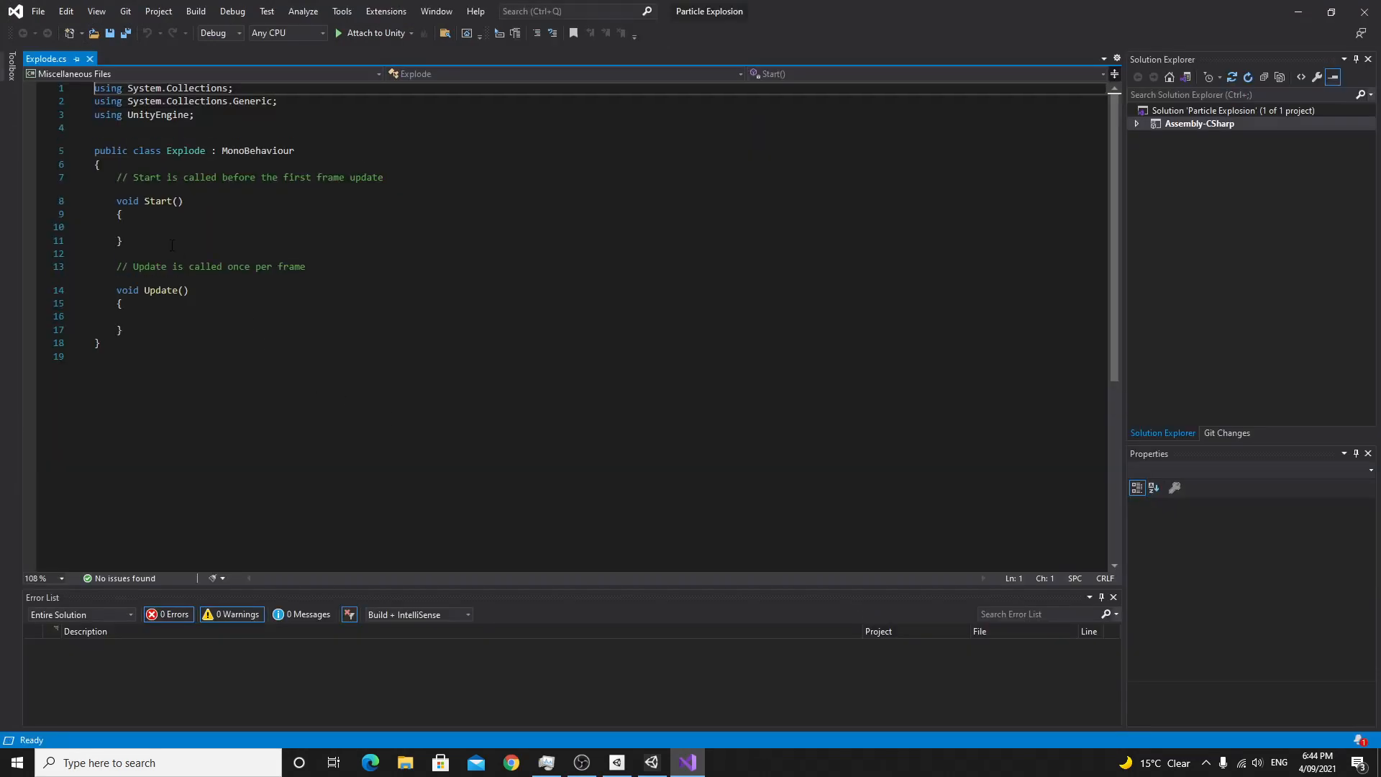
left_click(172, 227)
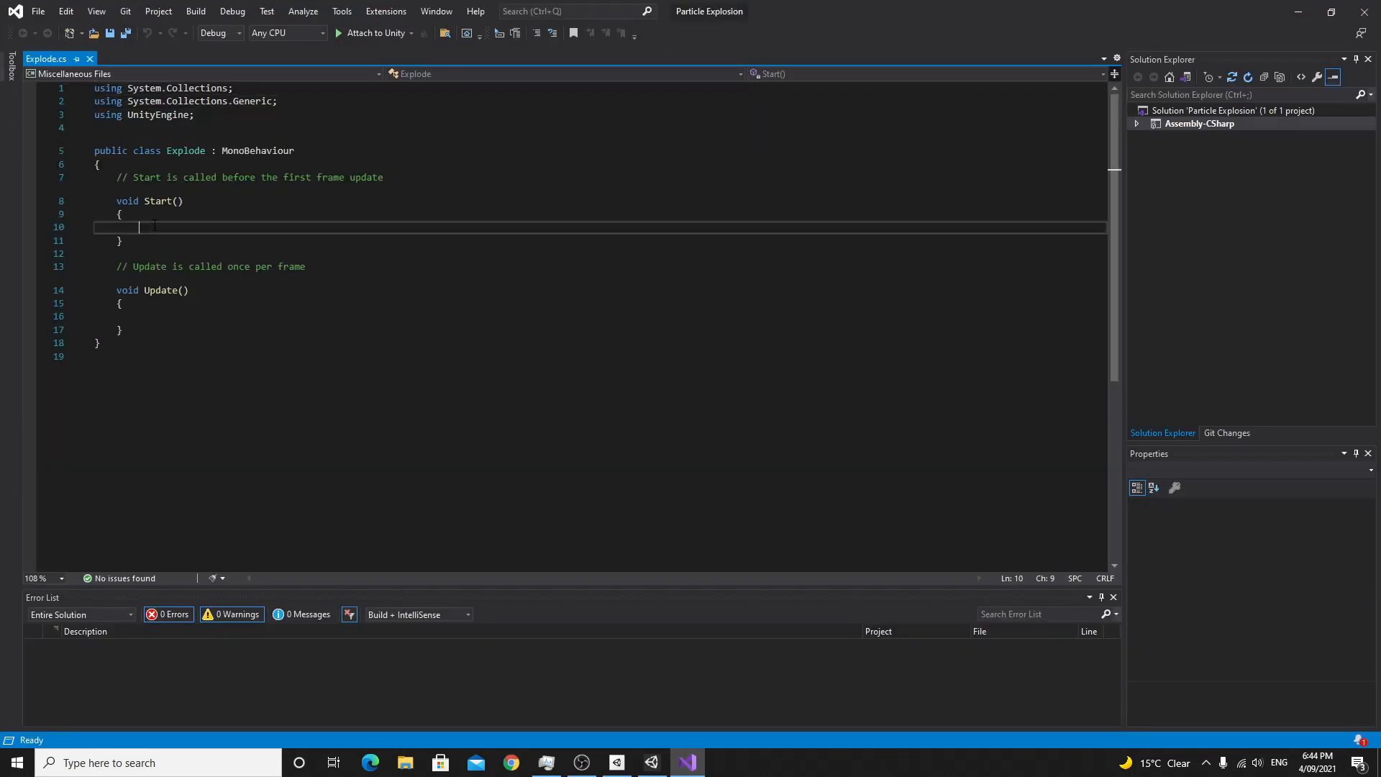
left_click(137, 165)
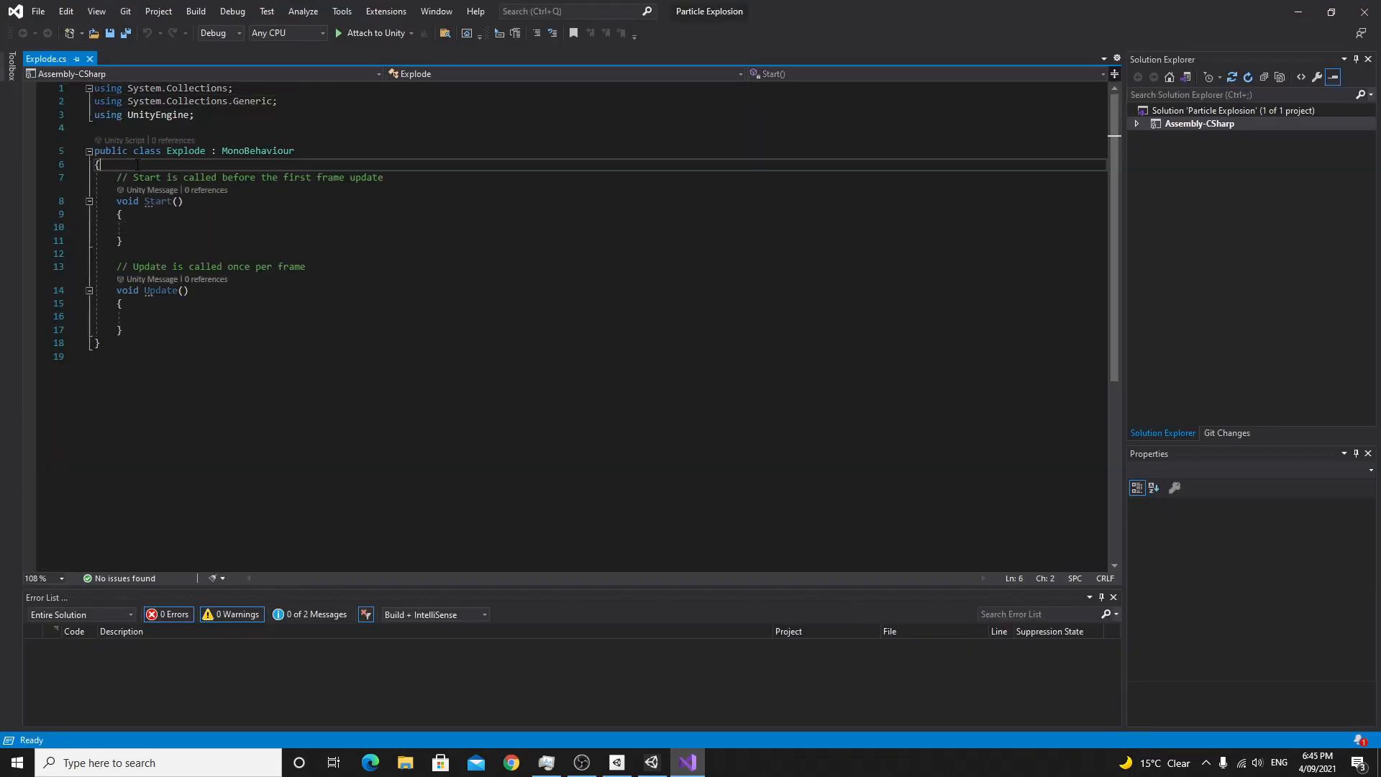
key("Return")
key("Return")
key("Return")
key("Up")
type("p")
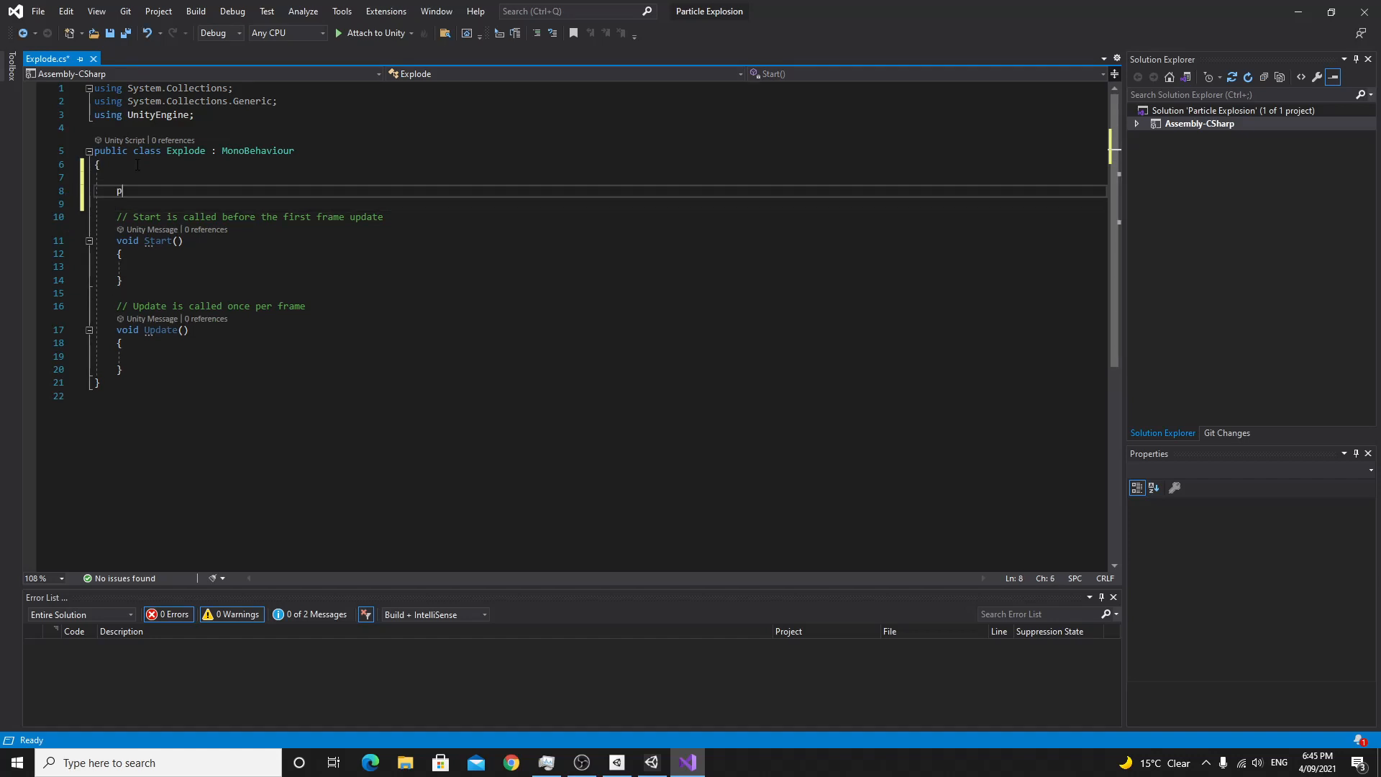
type("ublic Gam")
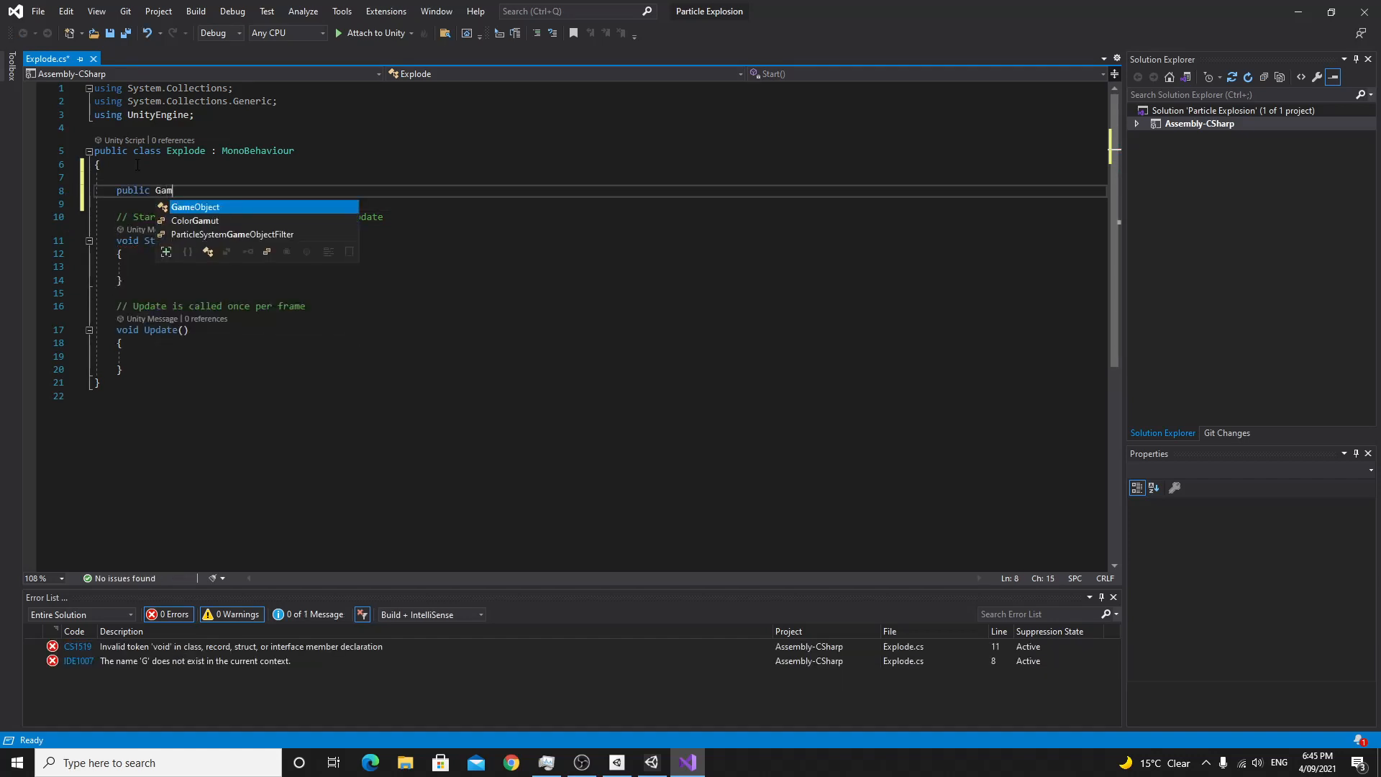
key("Tab")
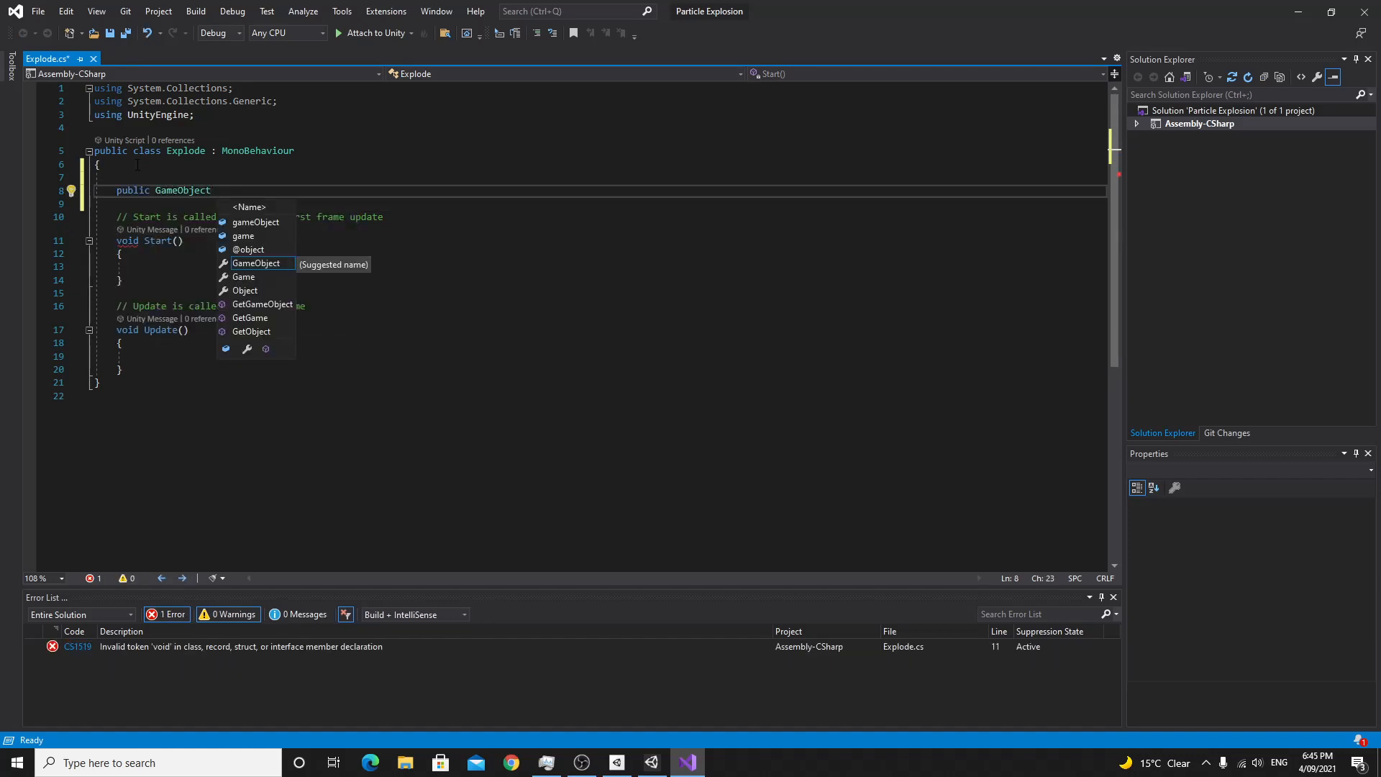
type("explosion")
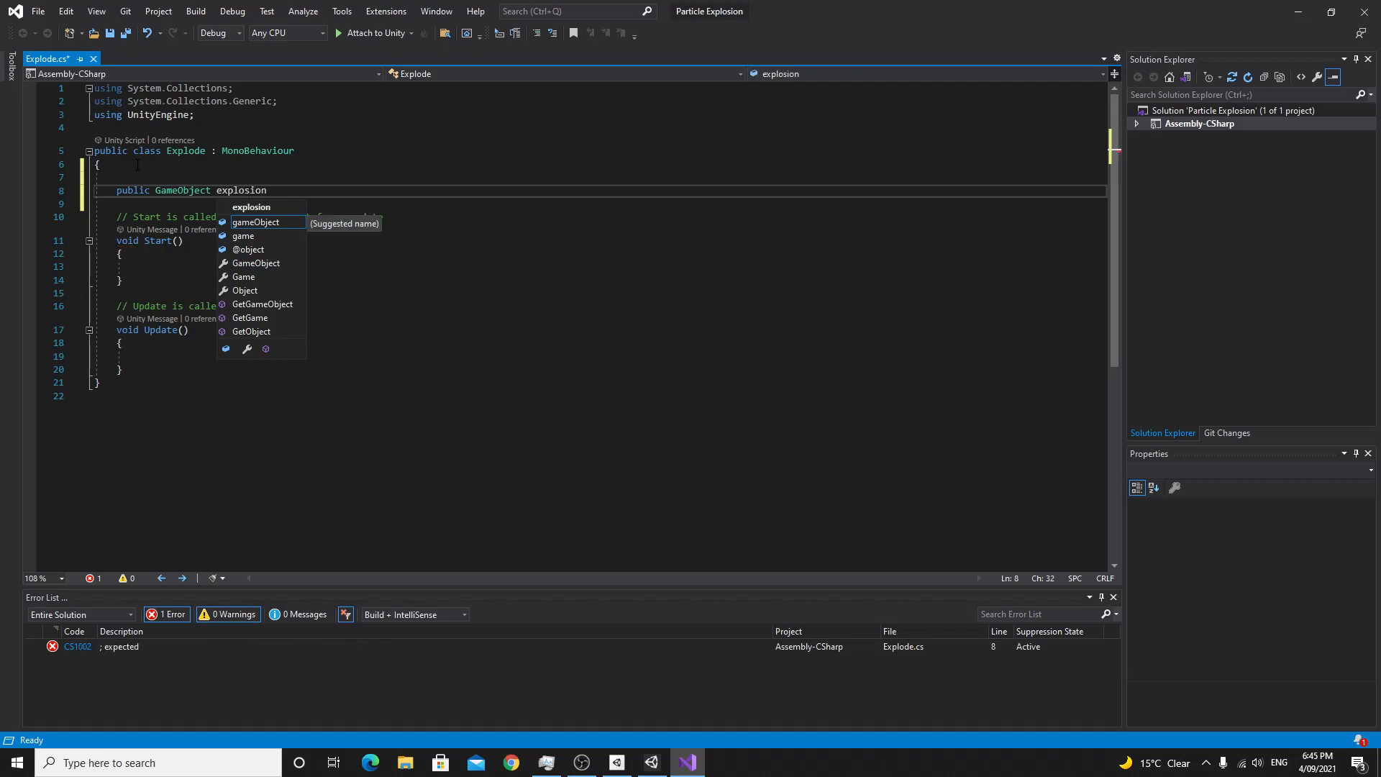
type("Prefab;")
key("ctrl+s")
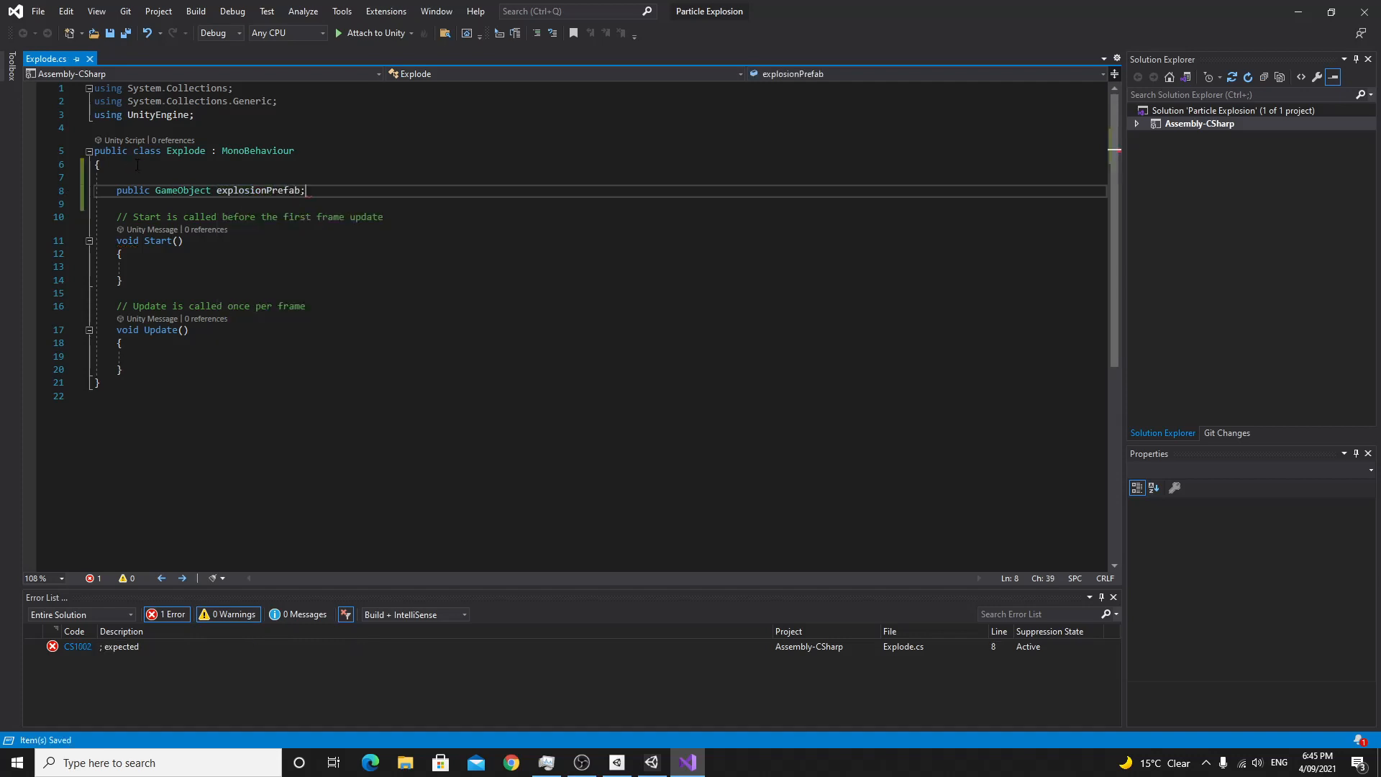
- Add an if block with the condition Input.GetKeyDown(KeyCode.Space) inside the Update method
left_click(159, 357)
type("if")
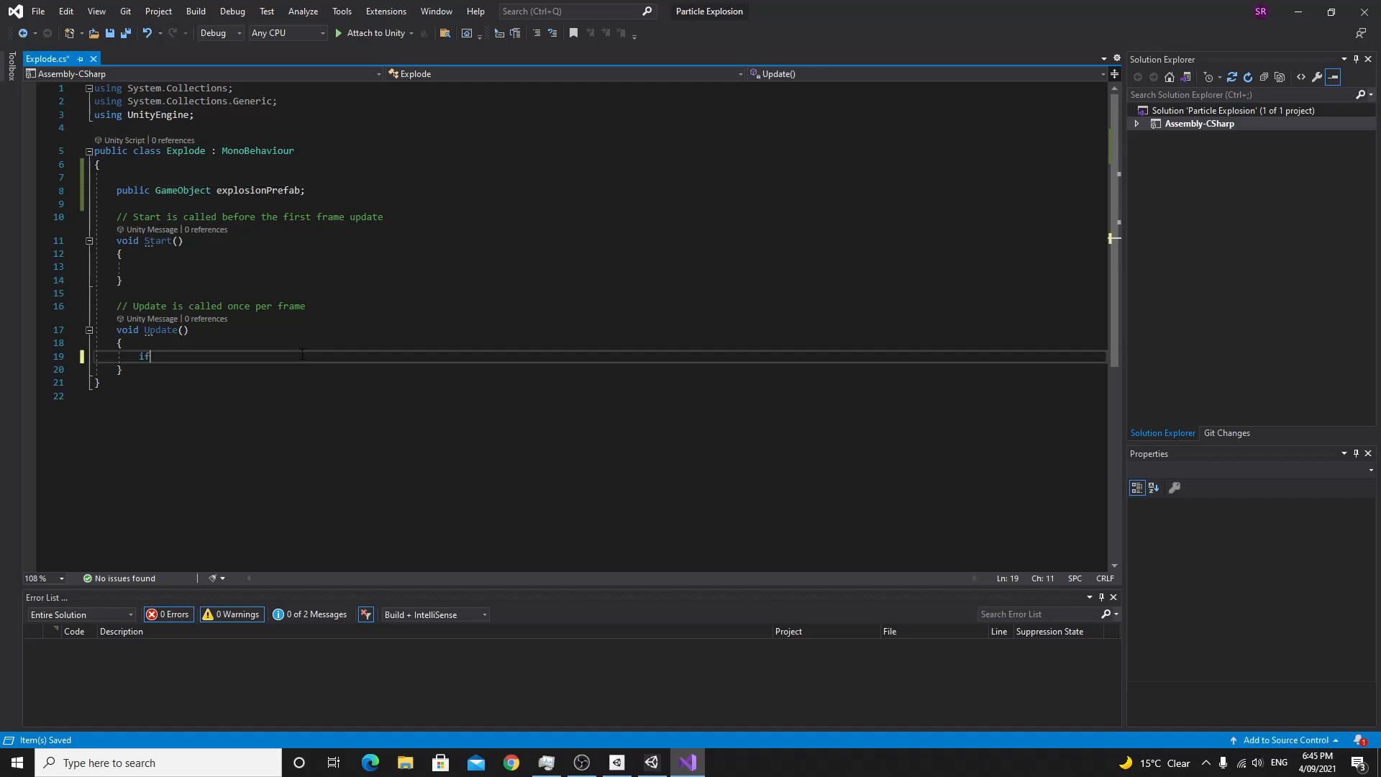
key("Tab")
key("Tab")
type("Input.G")
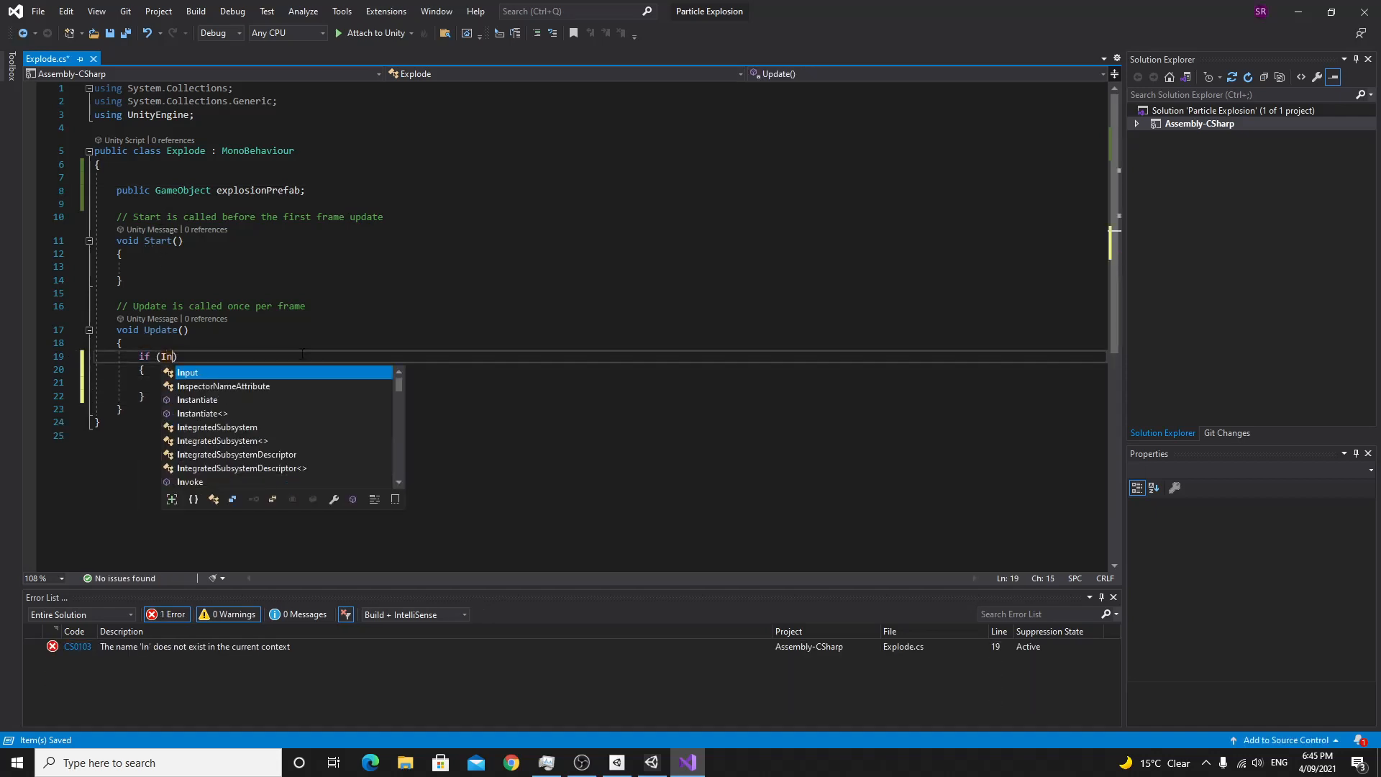
type("etKey")
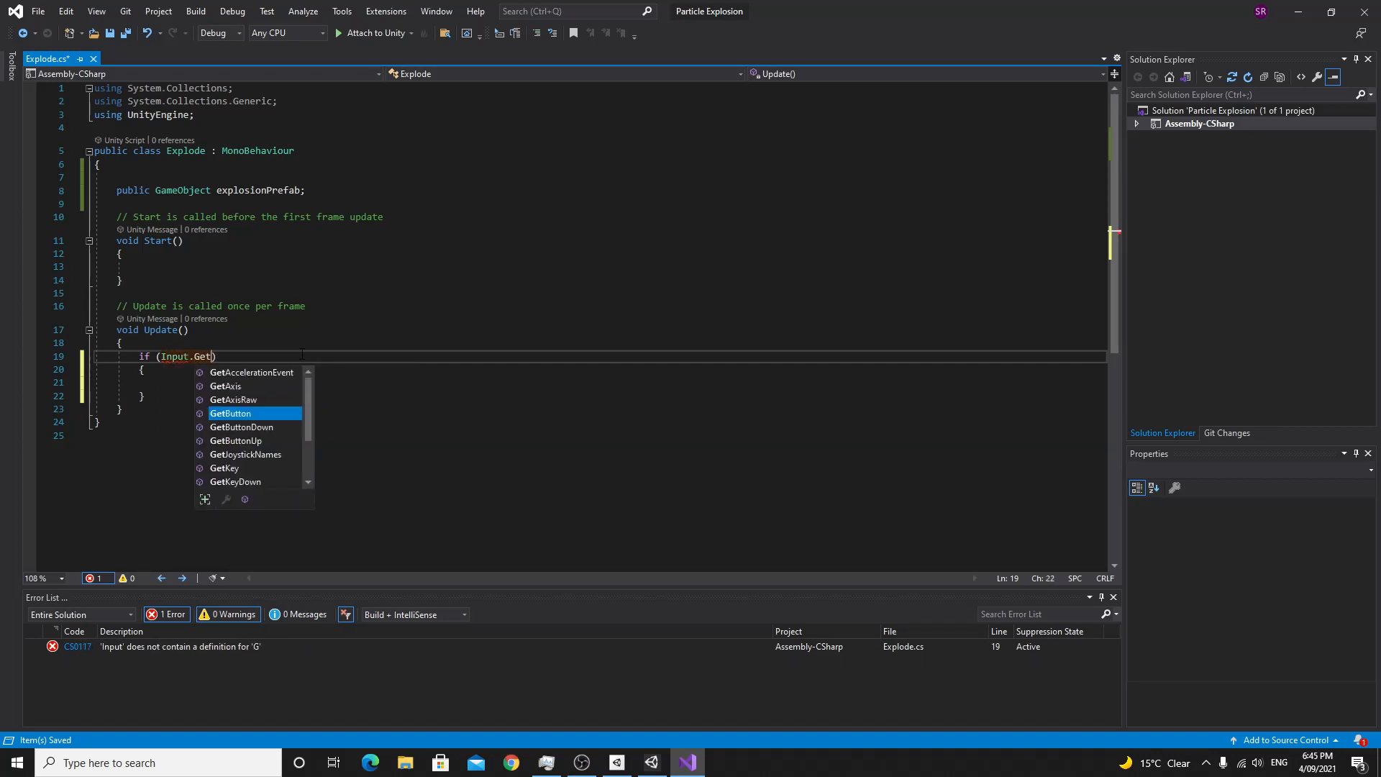
key("ctrl+space")
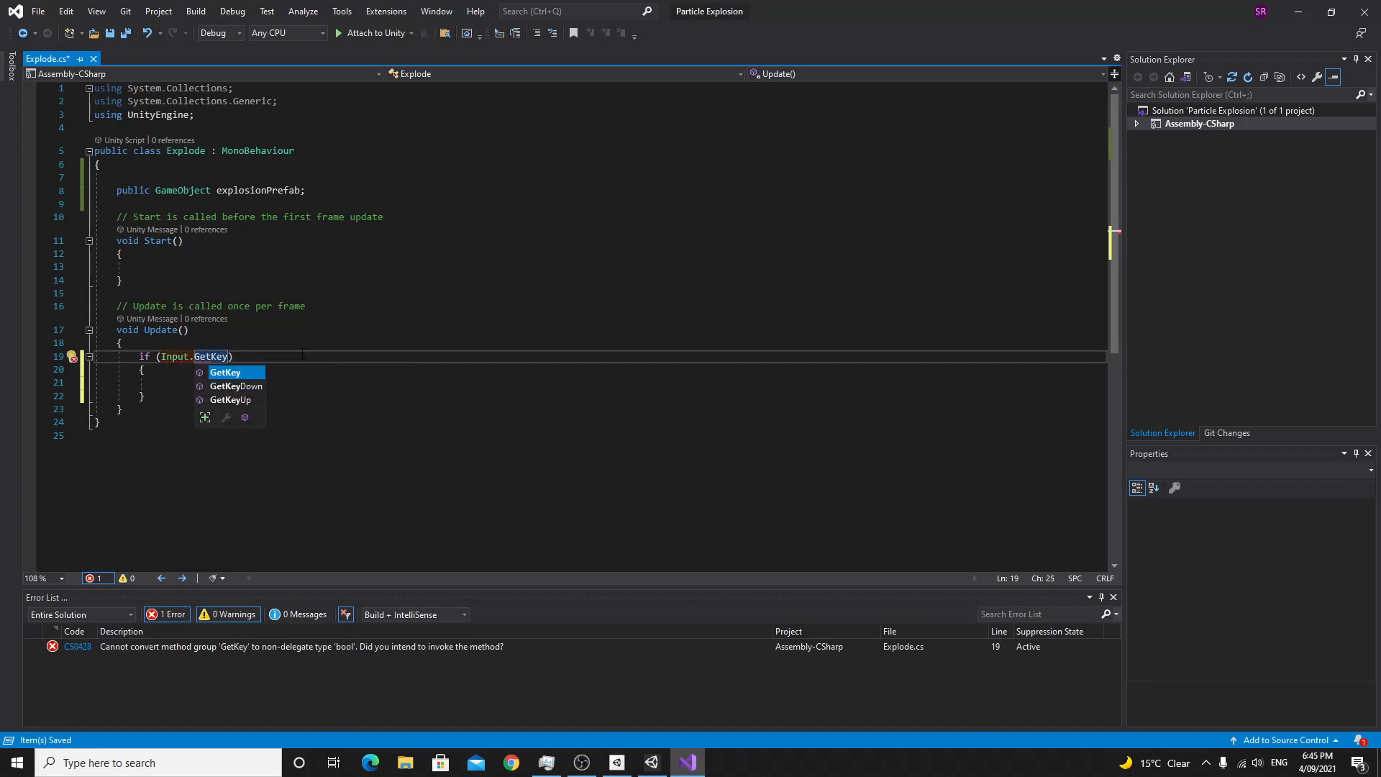
key("Down")
key("Tab")
type("(")
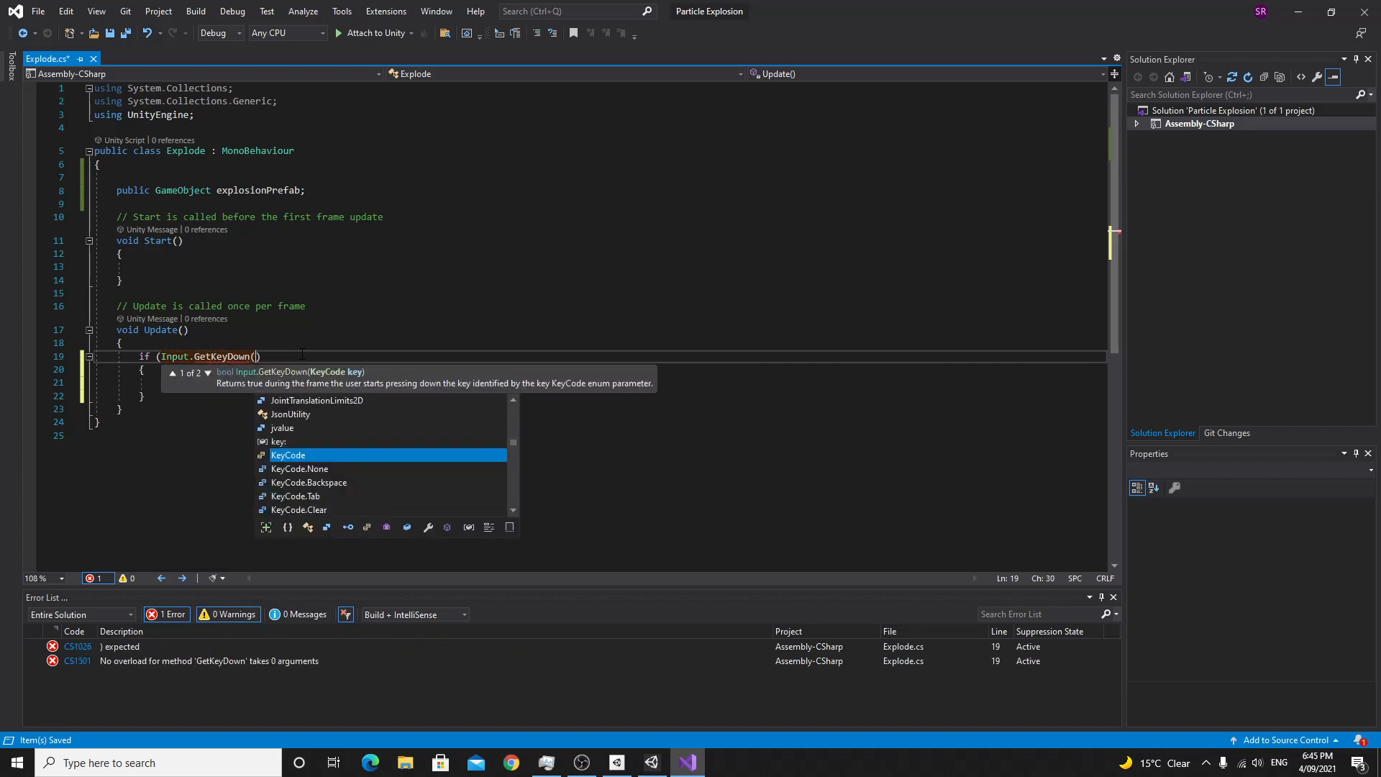
type("Key")
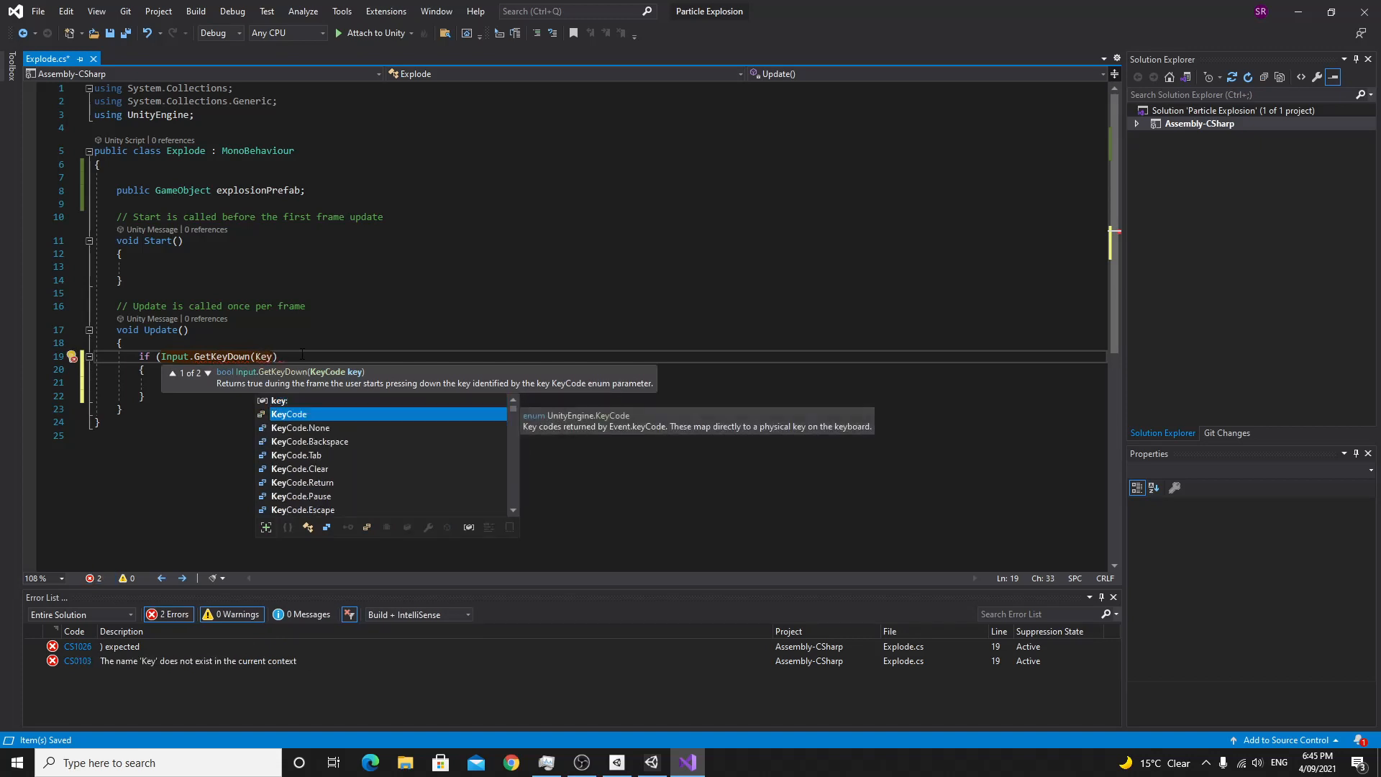
key("Tab")
type(".Space")
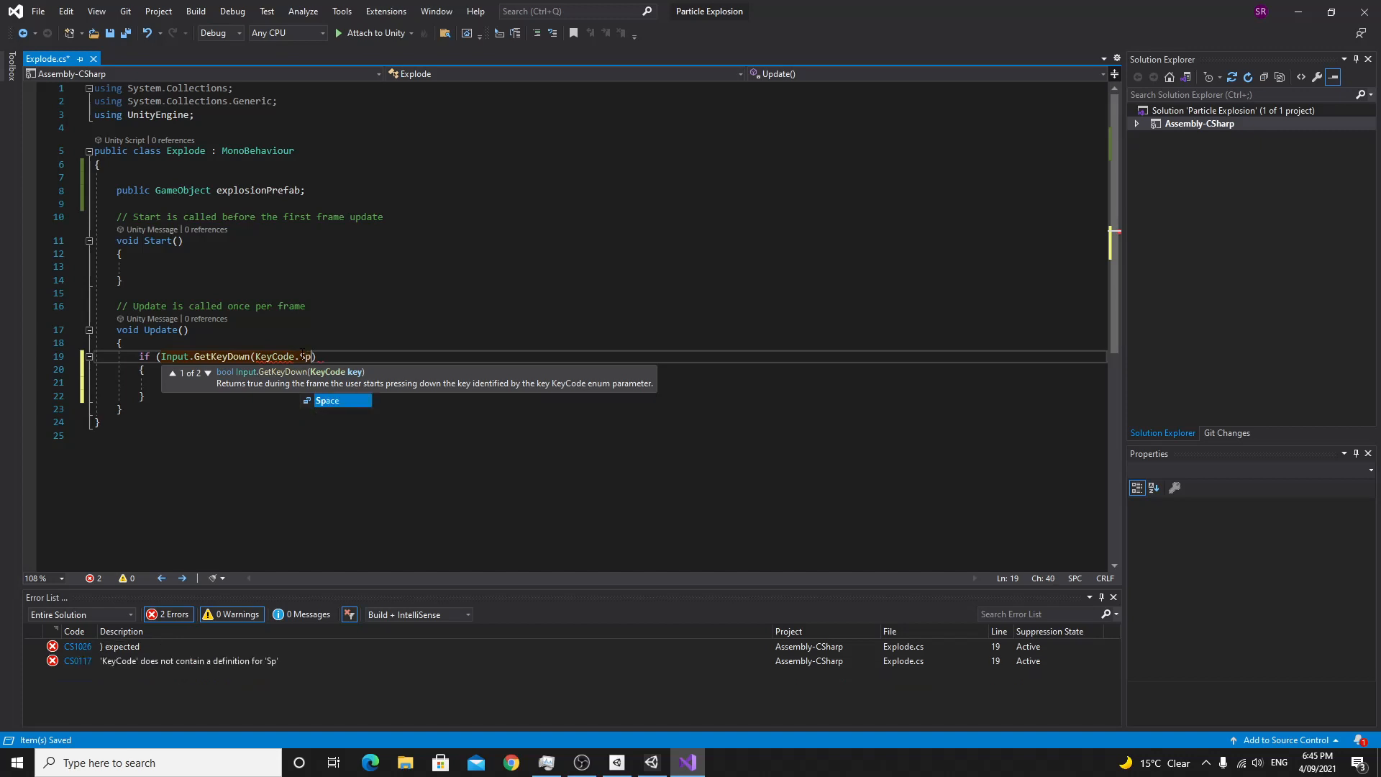
key("Down")
key("Down")
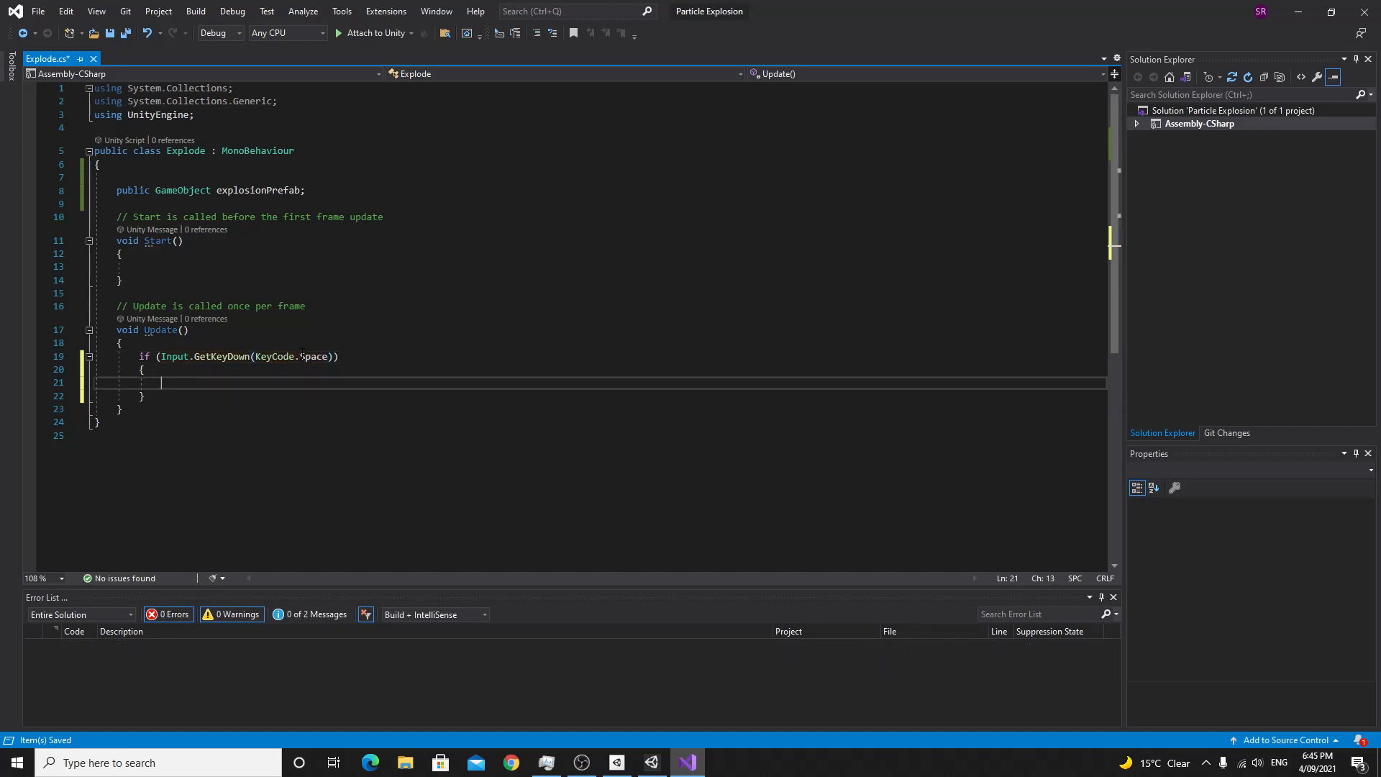
- Inside the Space key condition, add "Instantiate(explosionPrefab, transform.position, transform.rotation);" and save the script
type("Inst")
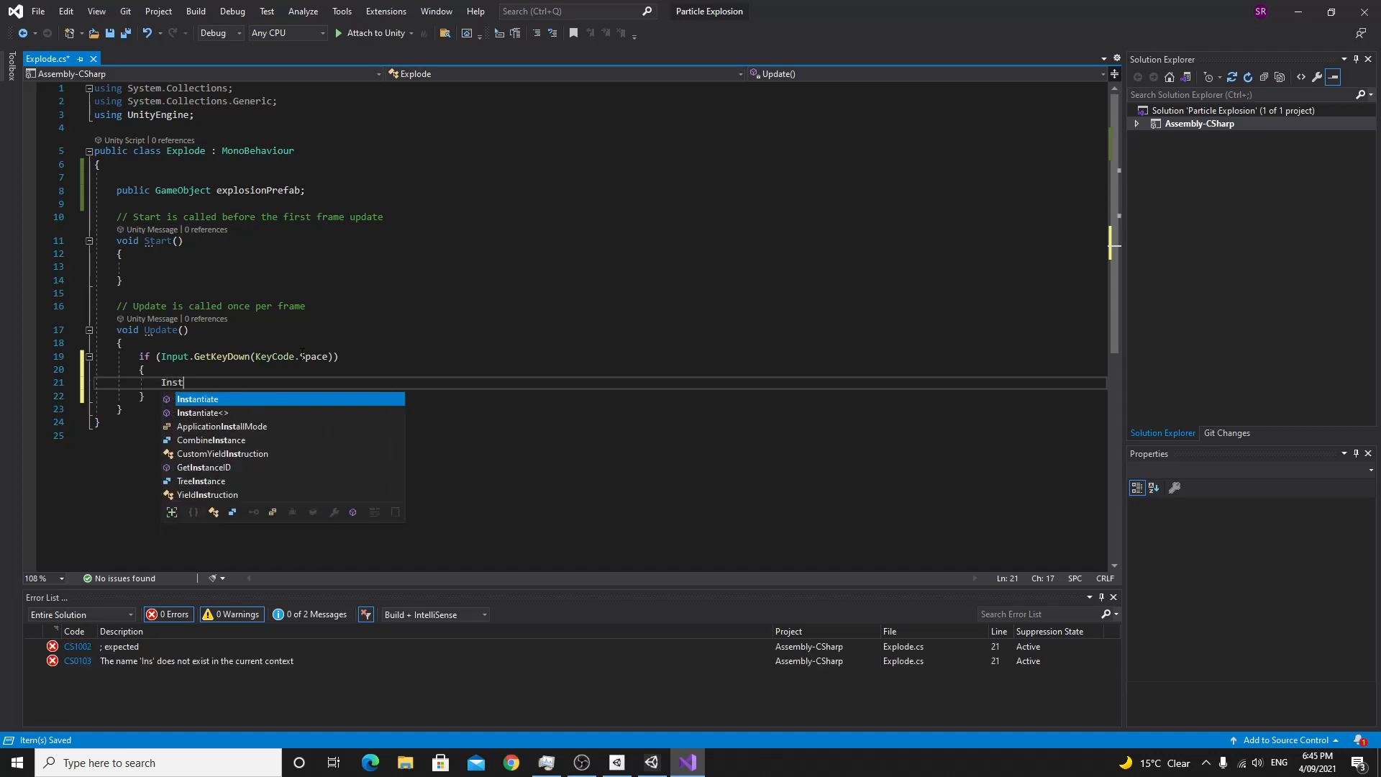
key("Tab")
type("(explosionPrefab")
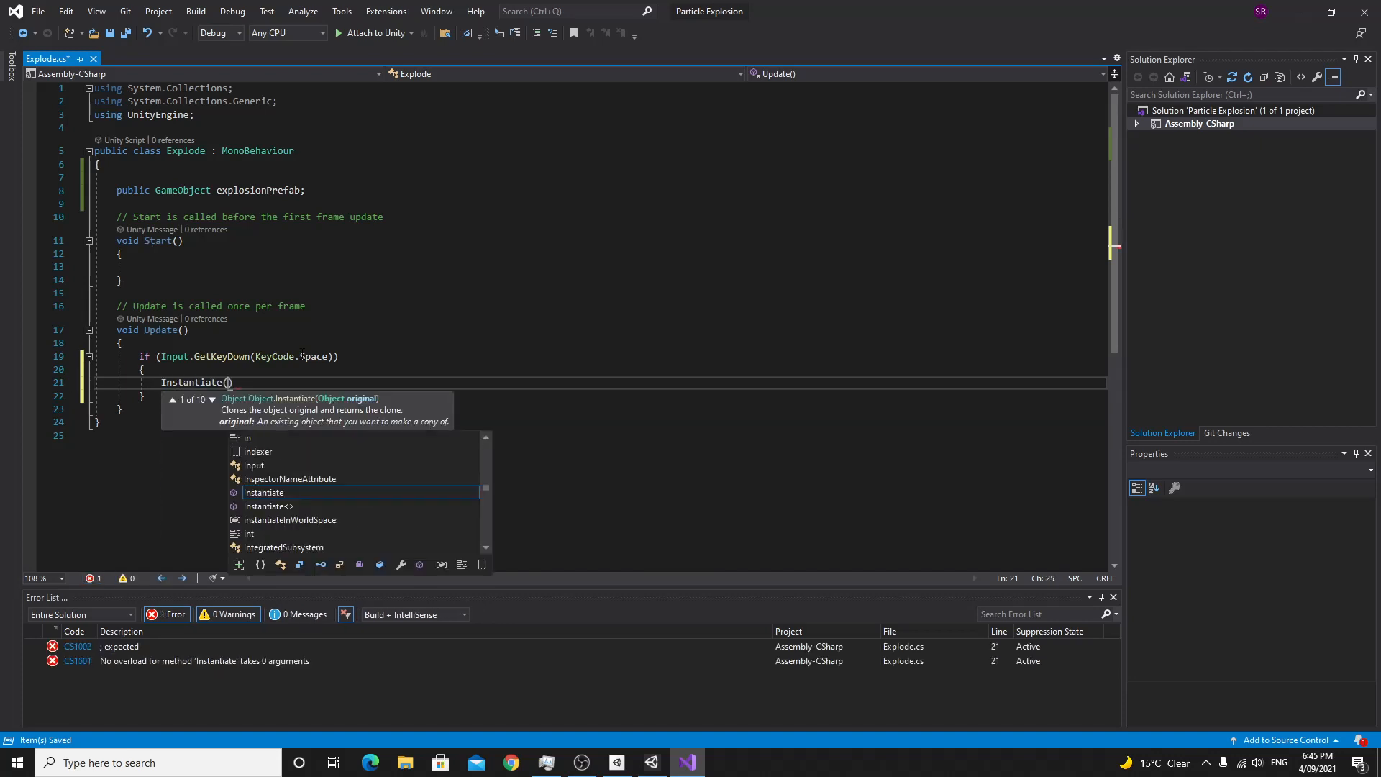
type(", tr")
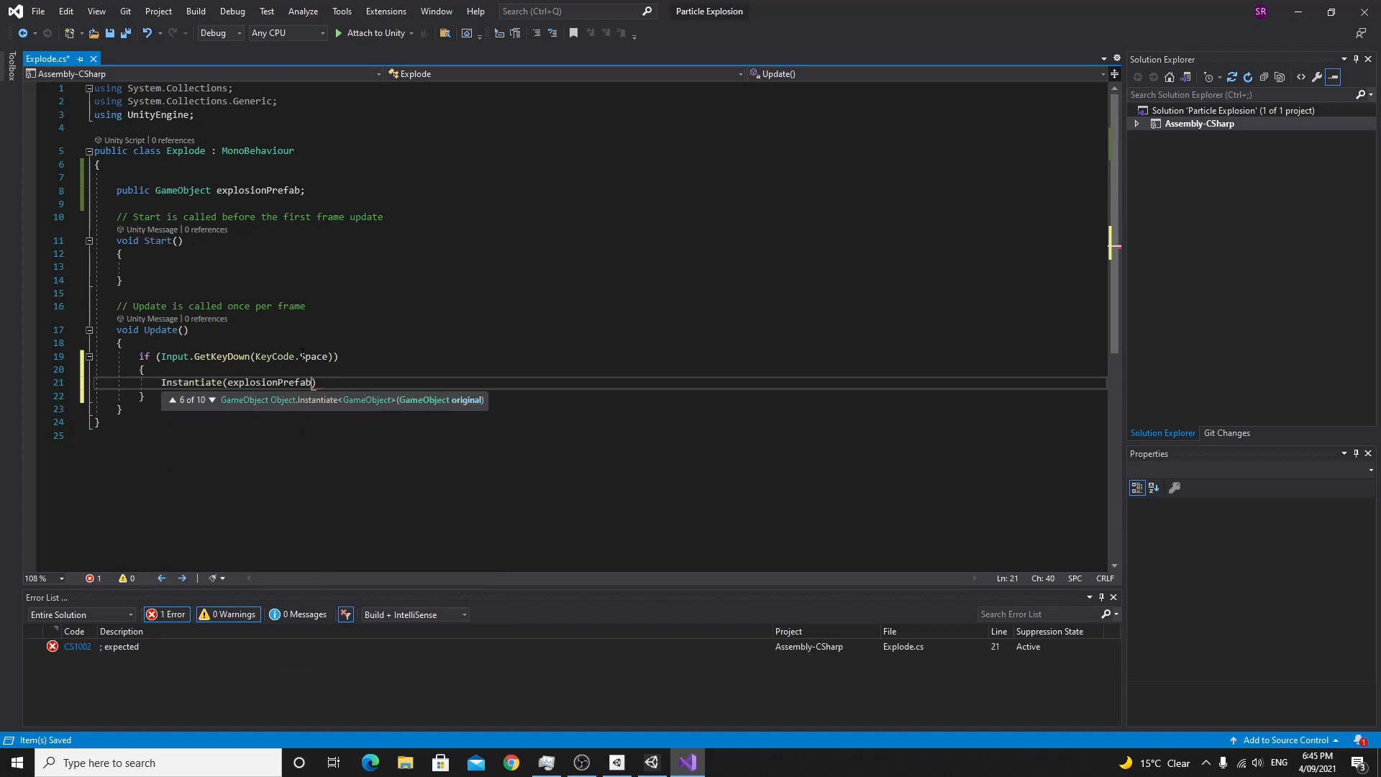
type("ansform.position, ")
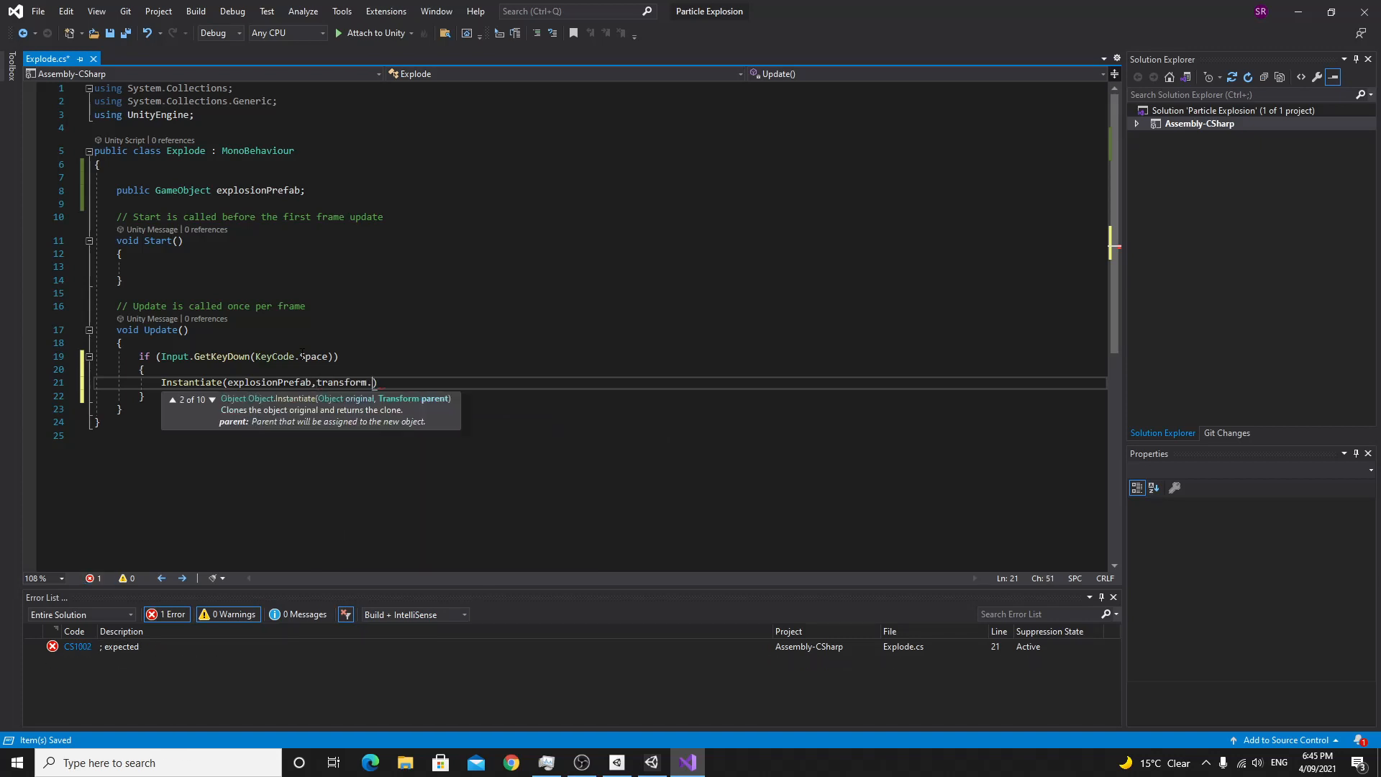
type("transform.rotation")
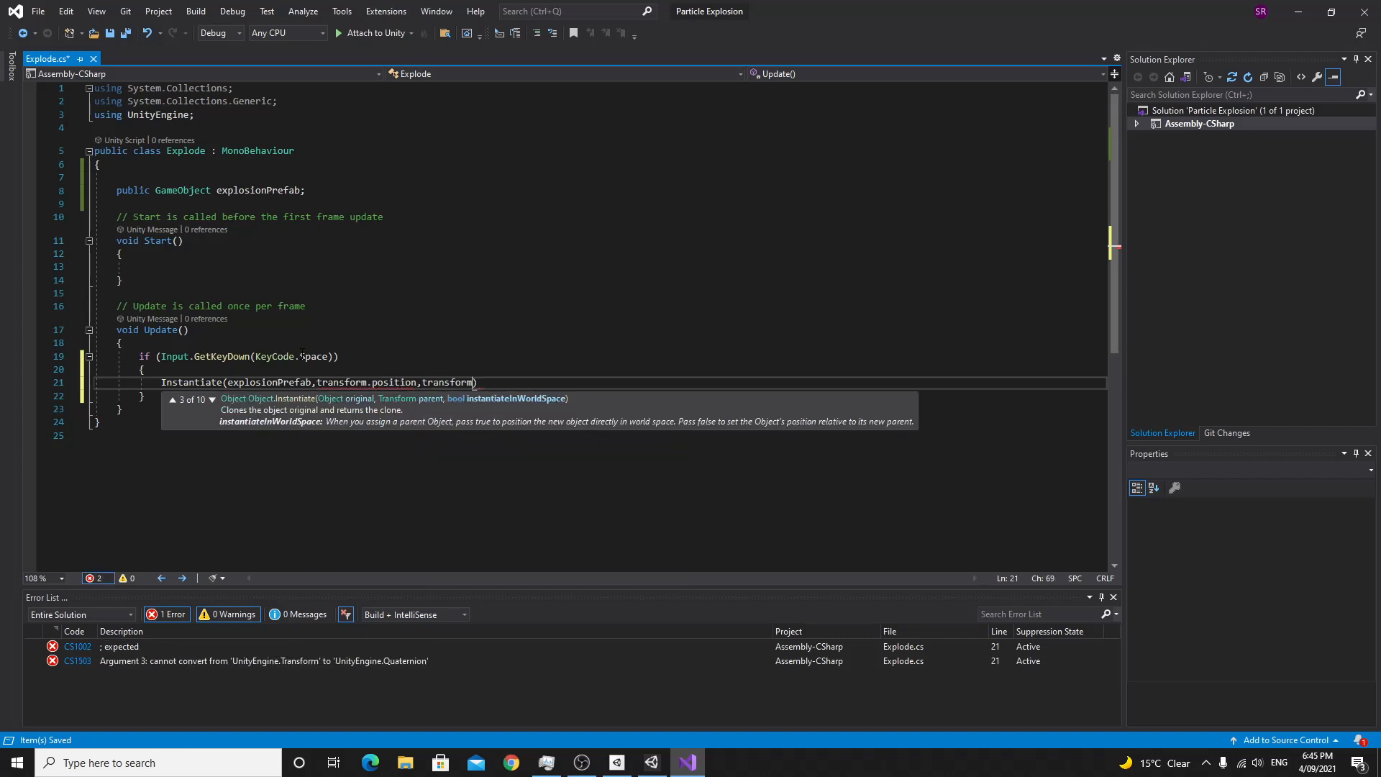
type(");")
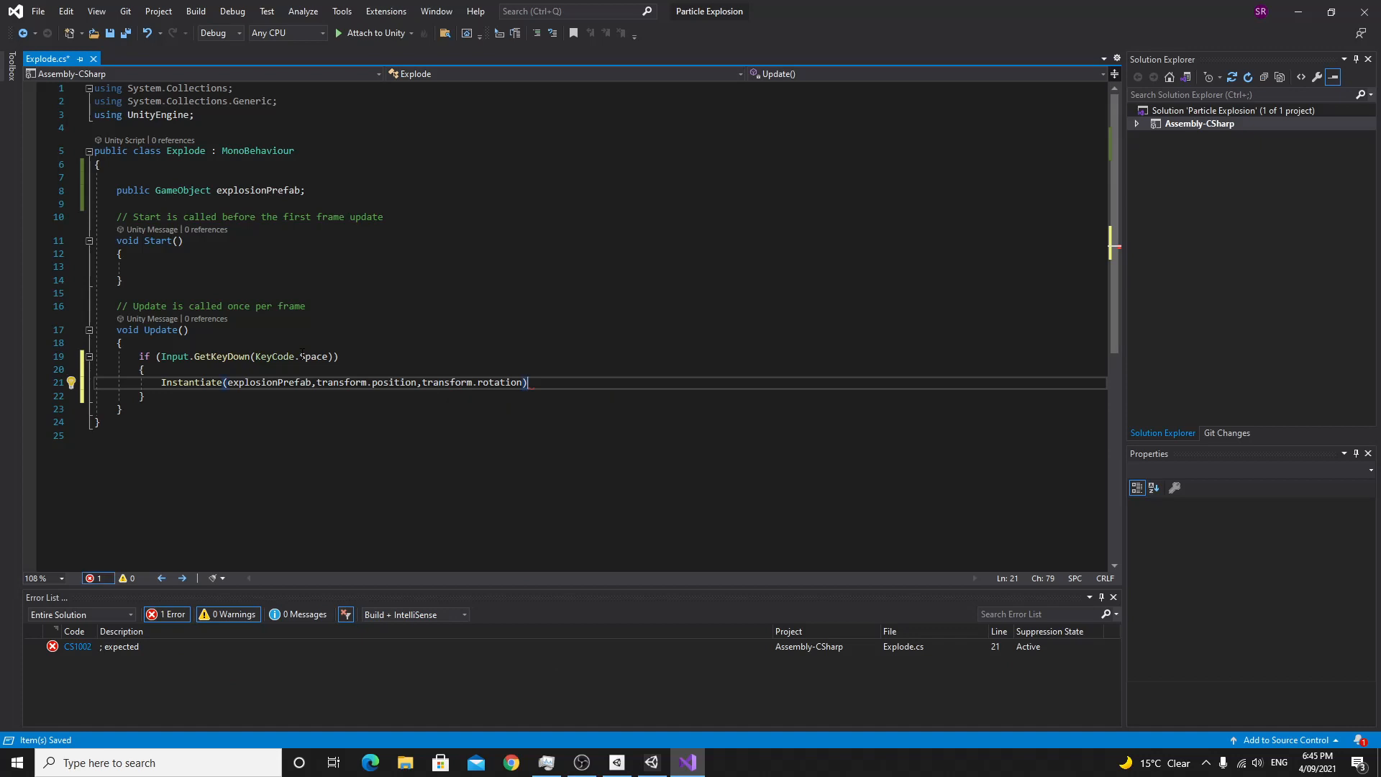
key("ctrl+s")
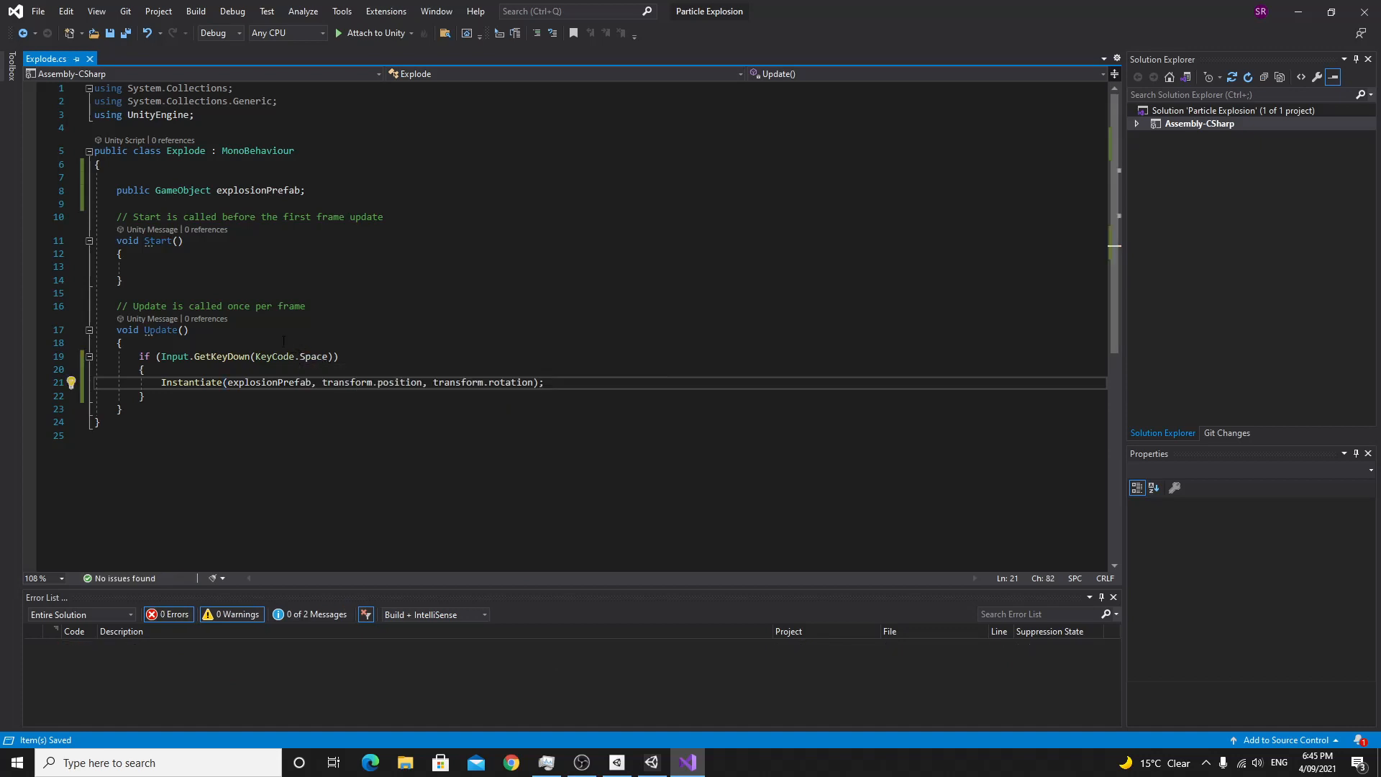
- Switch back to Unity and assign the Boom prefab as the Explosion Prefab of the Player's Explode script
left_click(652, 763)
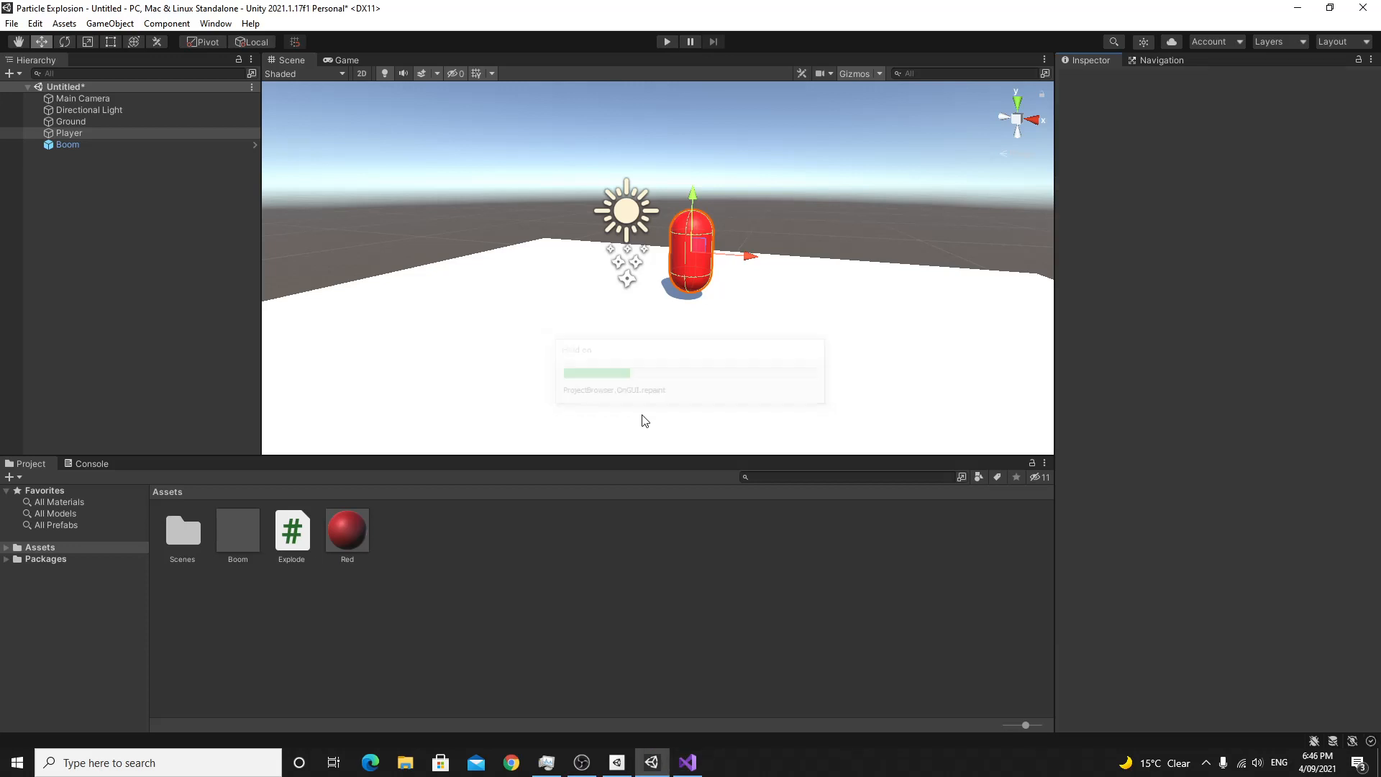
left_click(97, 135)
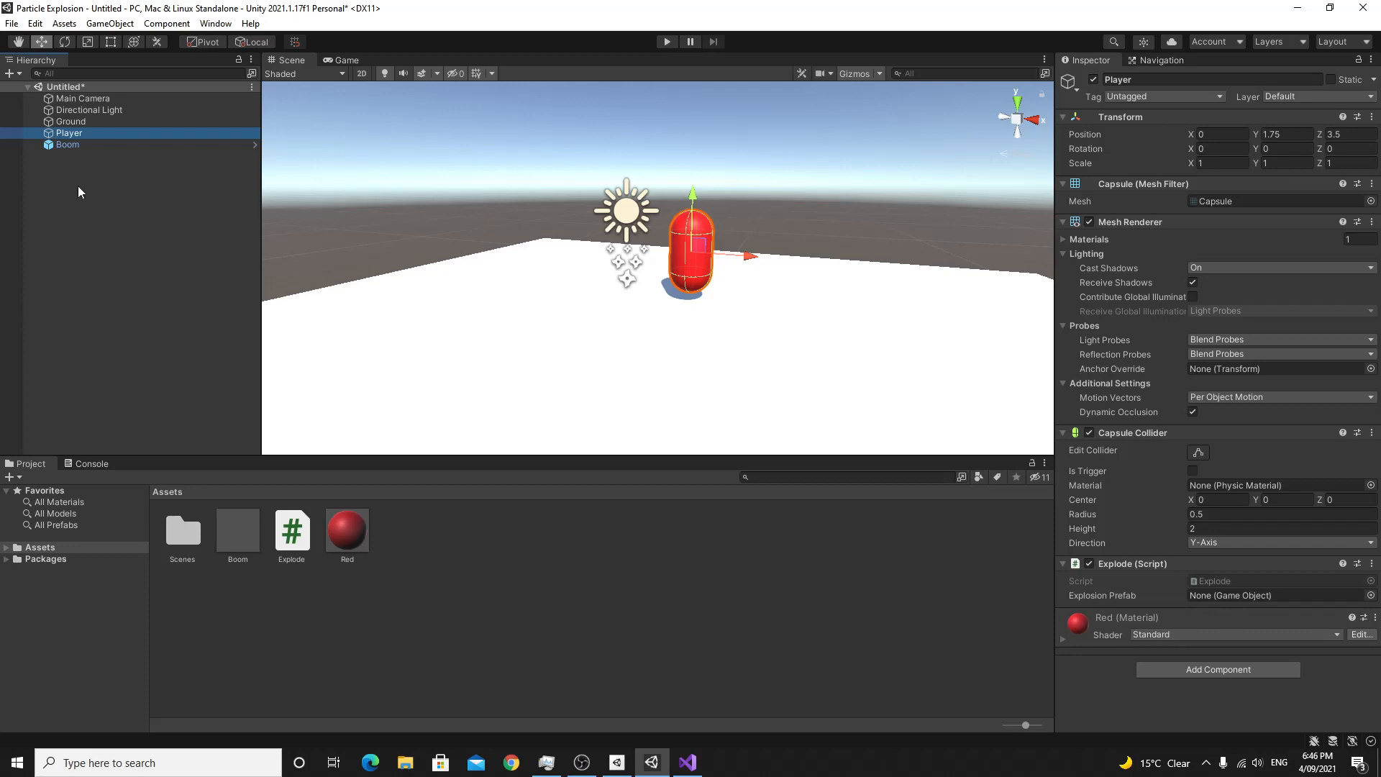
left_click(353, 531)
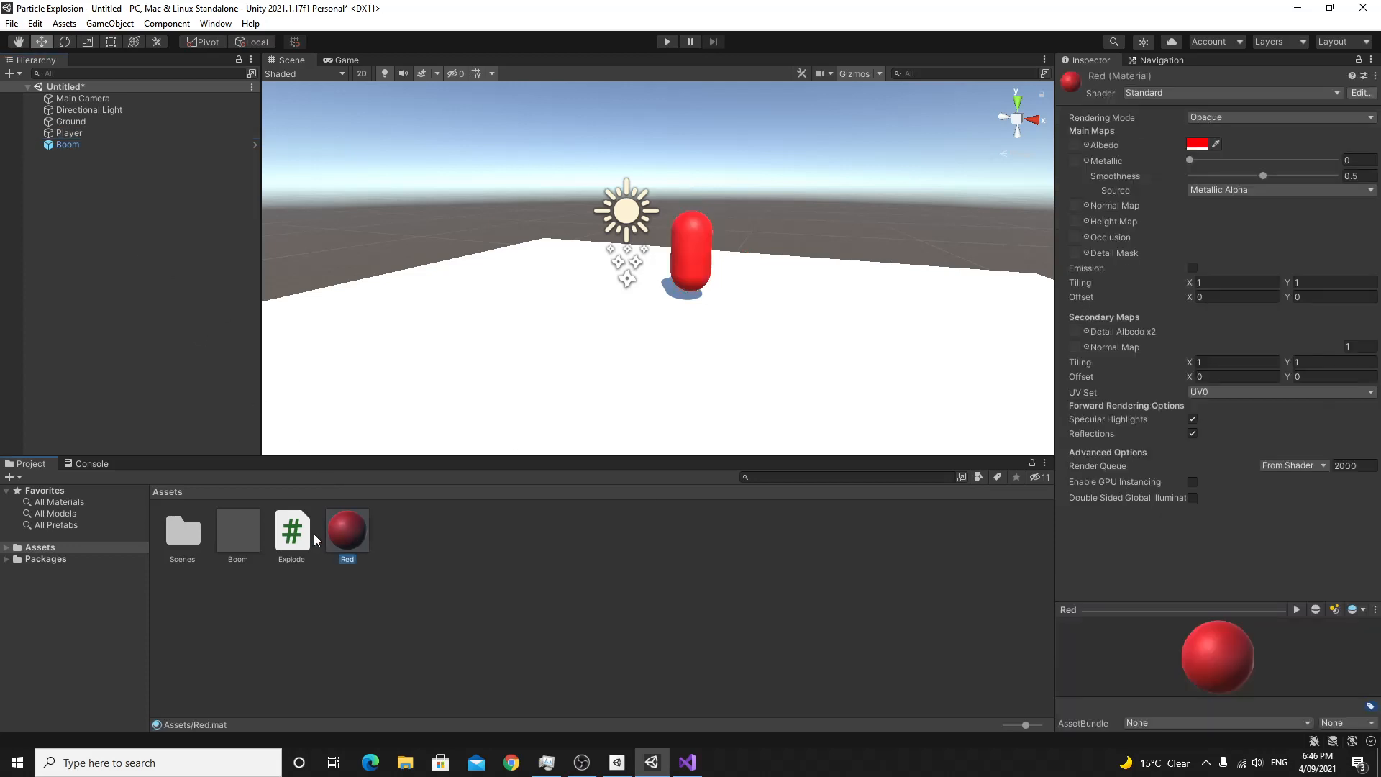
left_click(79, 132)
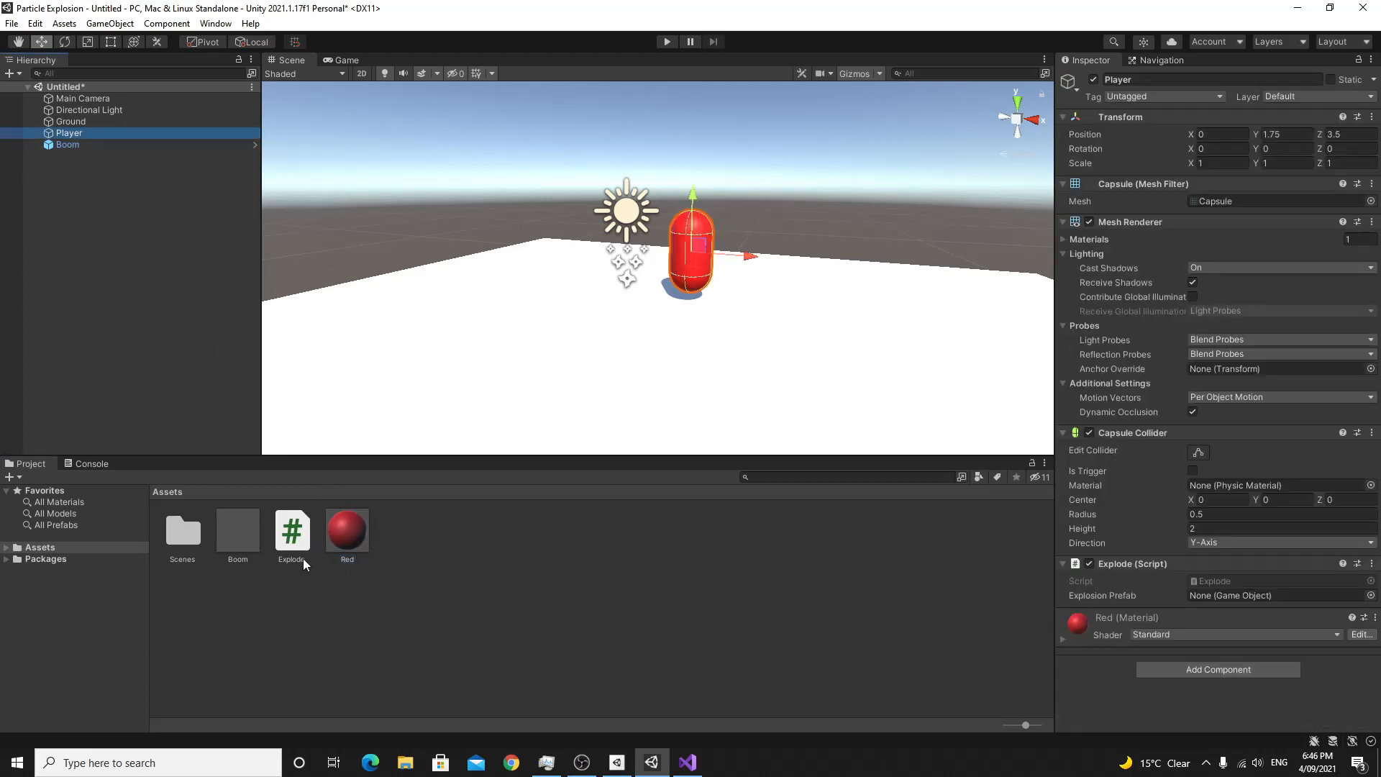
left_click_drag(239, 538, 1211, 594)
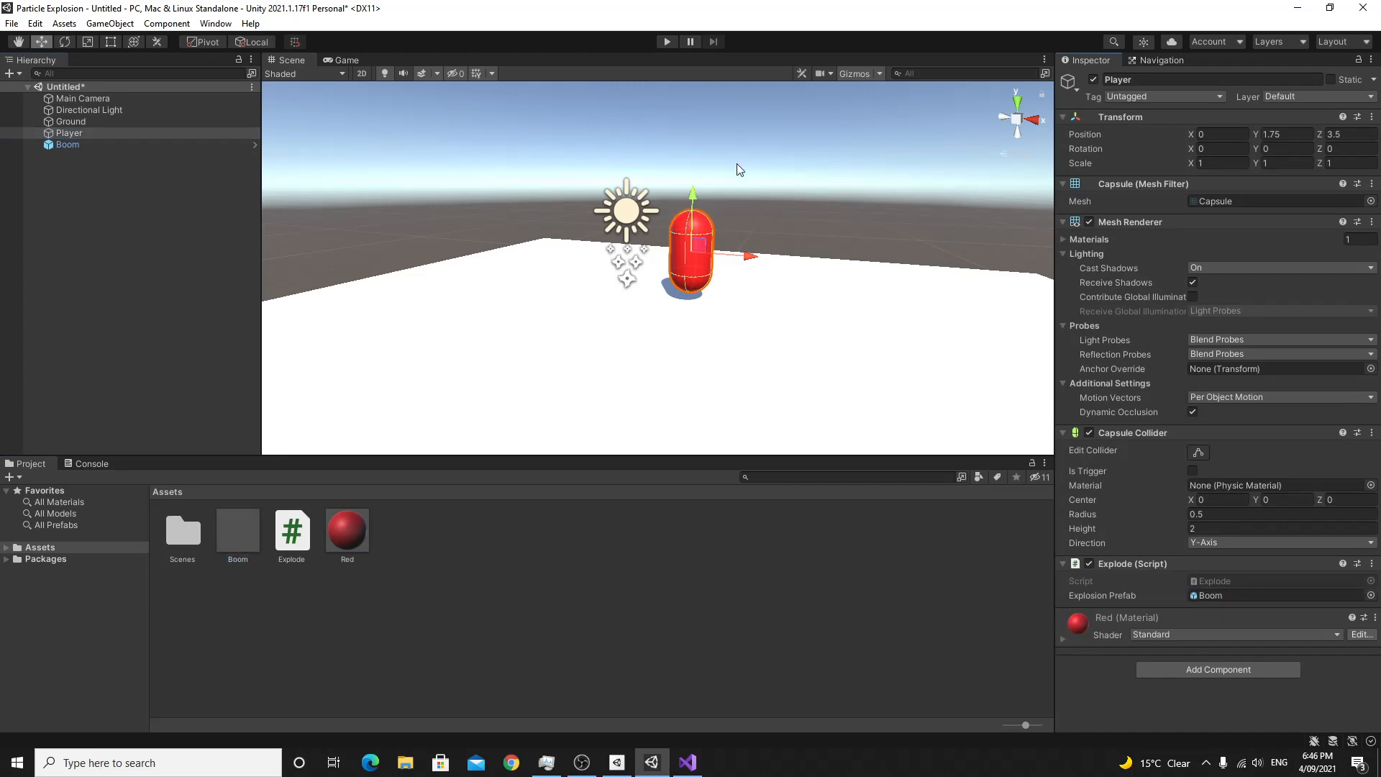
- Delete the Boom object from the scene, leaving the prefab asset, and briefly run the scene as a test
left_click(77, 144)
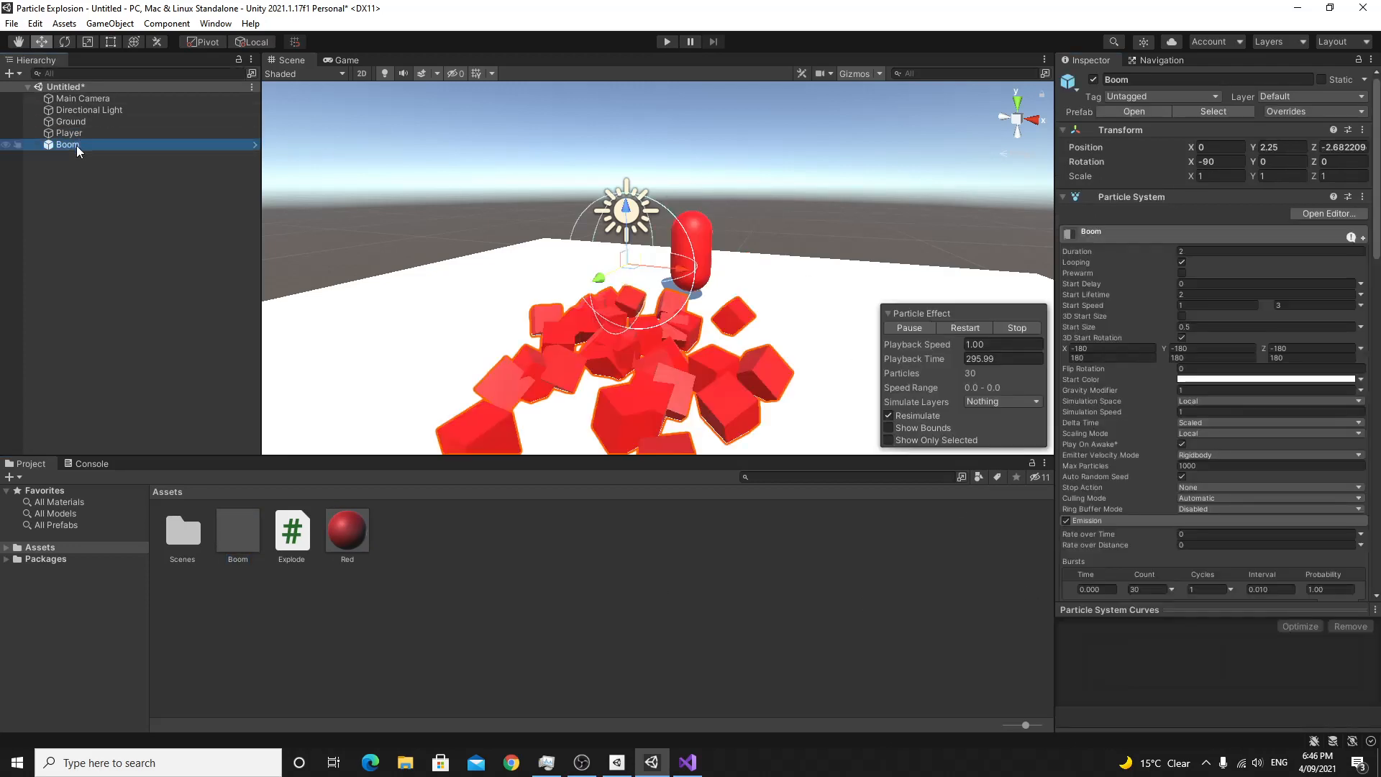
key("Delete")
left_click(666, 41)
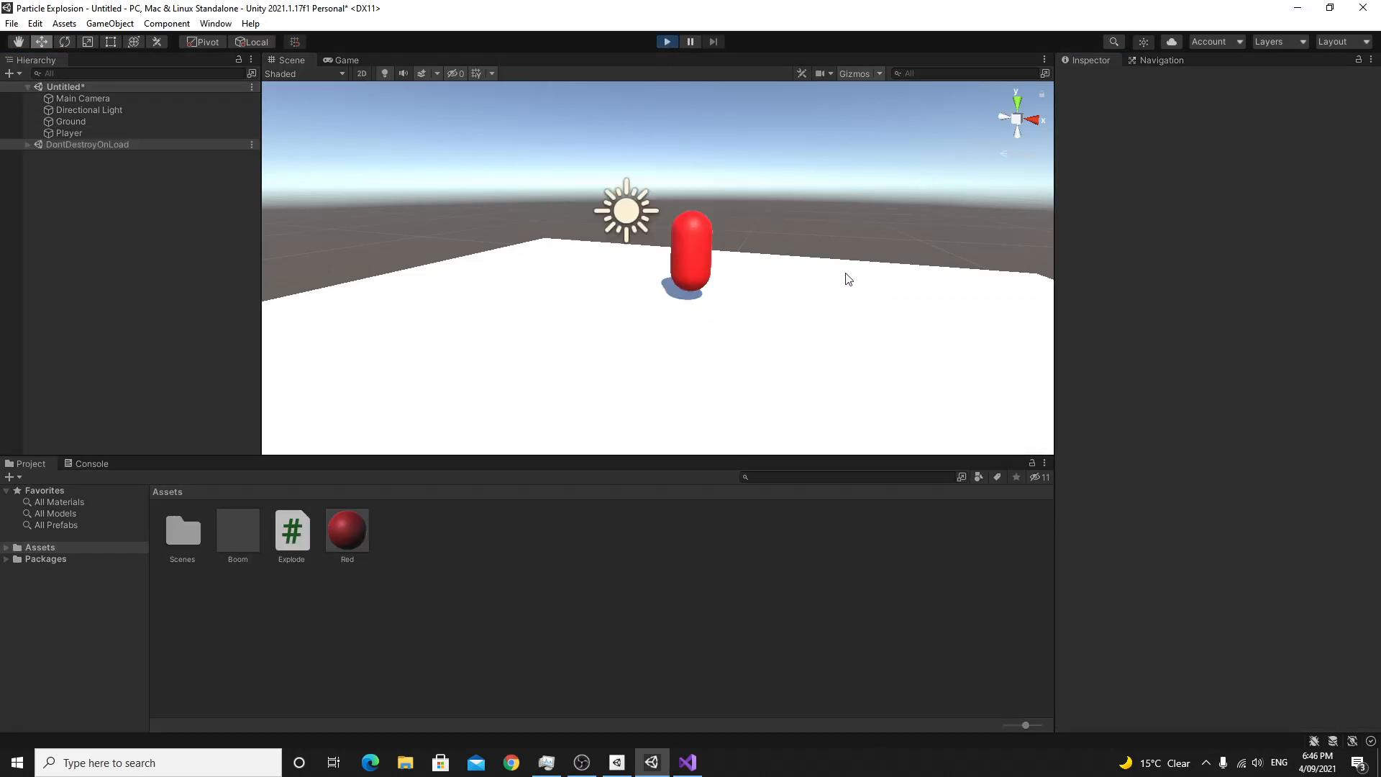
left_click(667, 41)
left_click(97, 134)
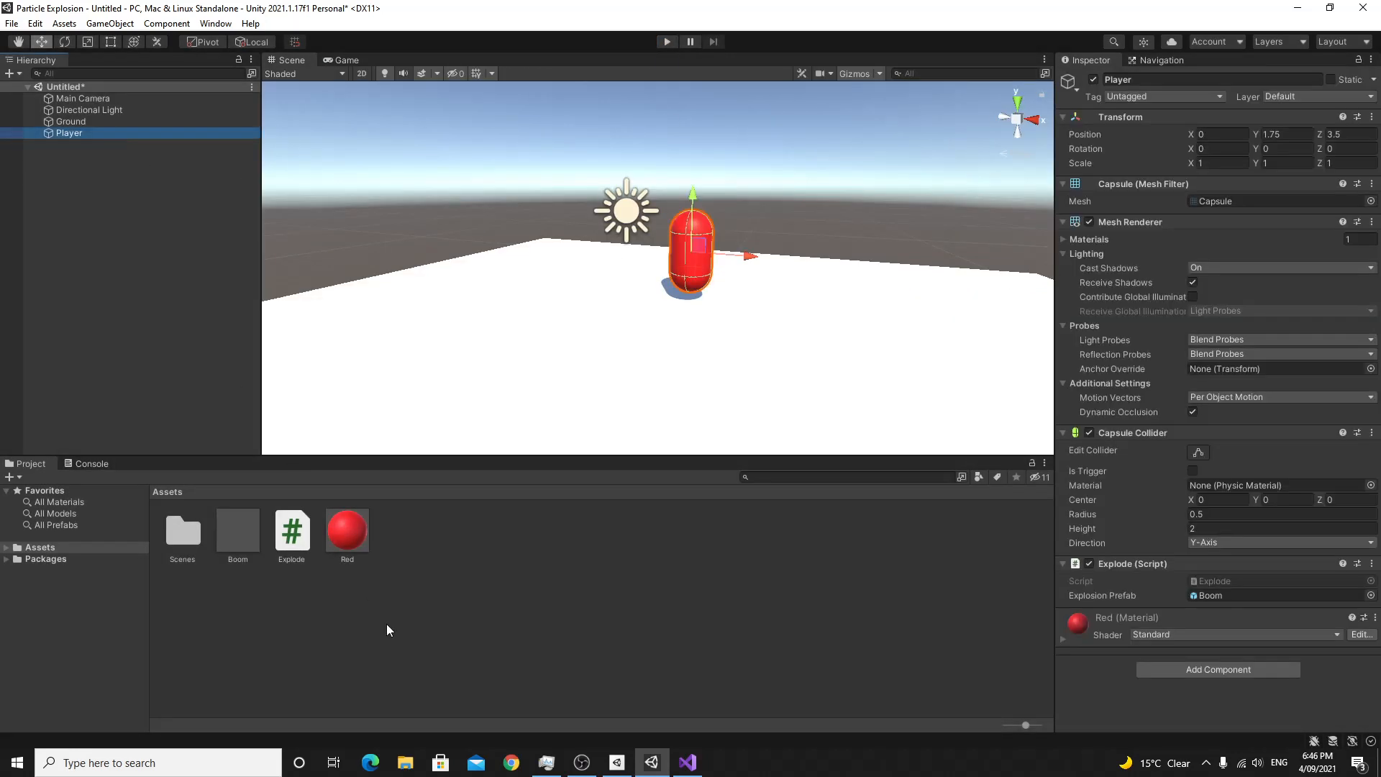
- In the Explode script in Visual Studio, add "Destroy(gameObject);" after the Instantiate line in the Space condition and save it
left_click(688, 763)
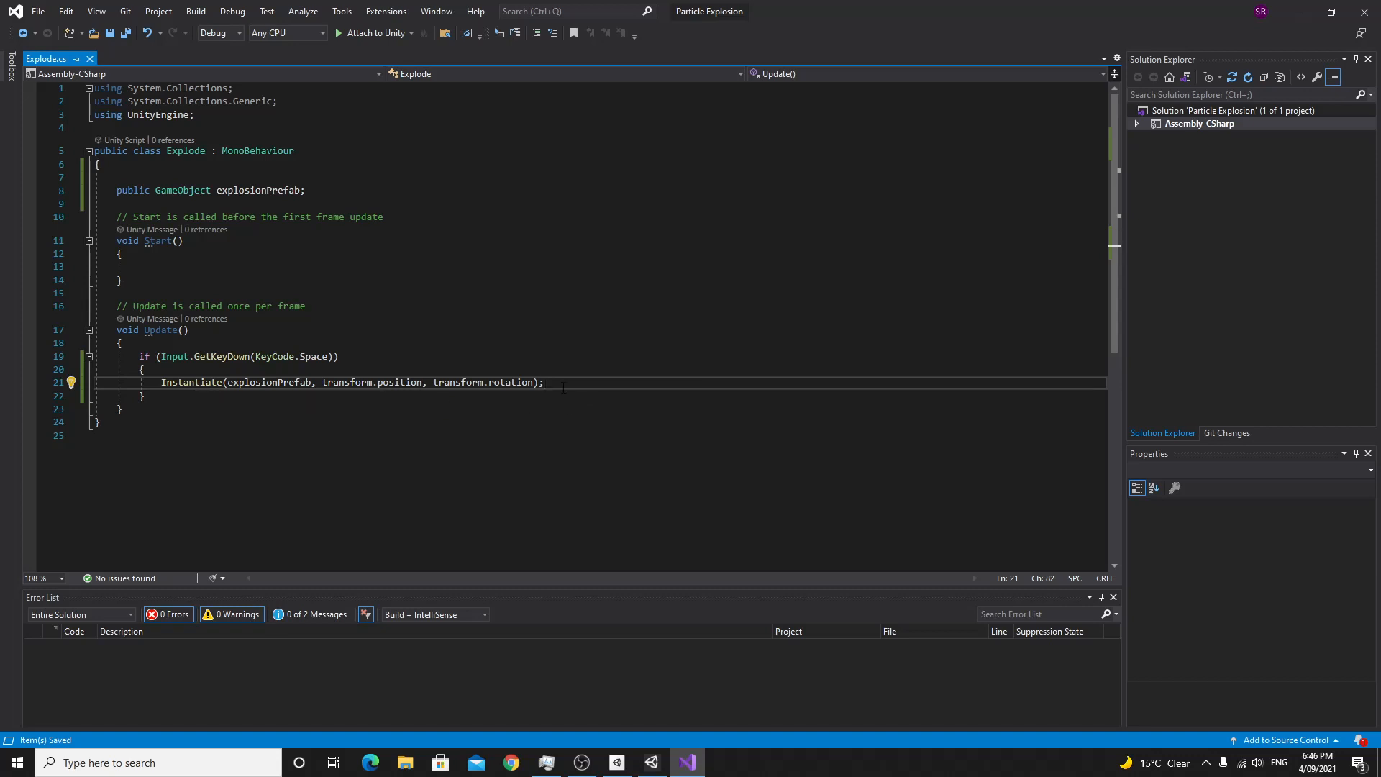
key("Return")
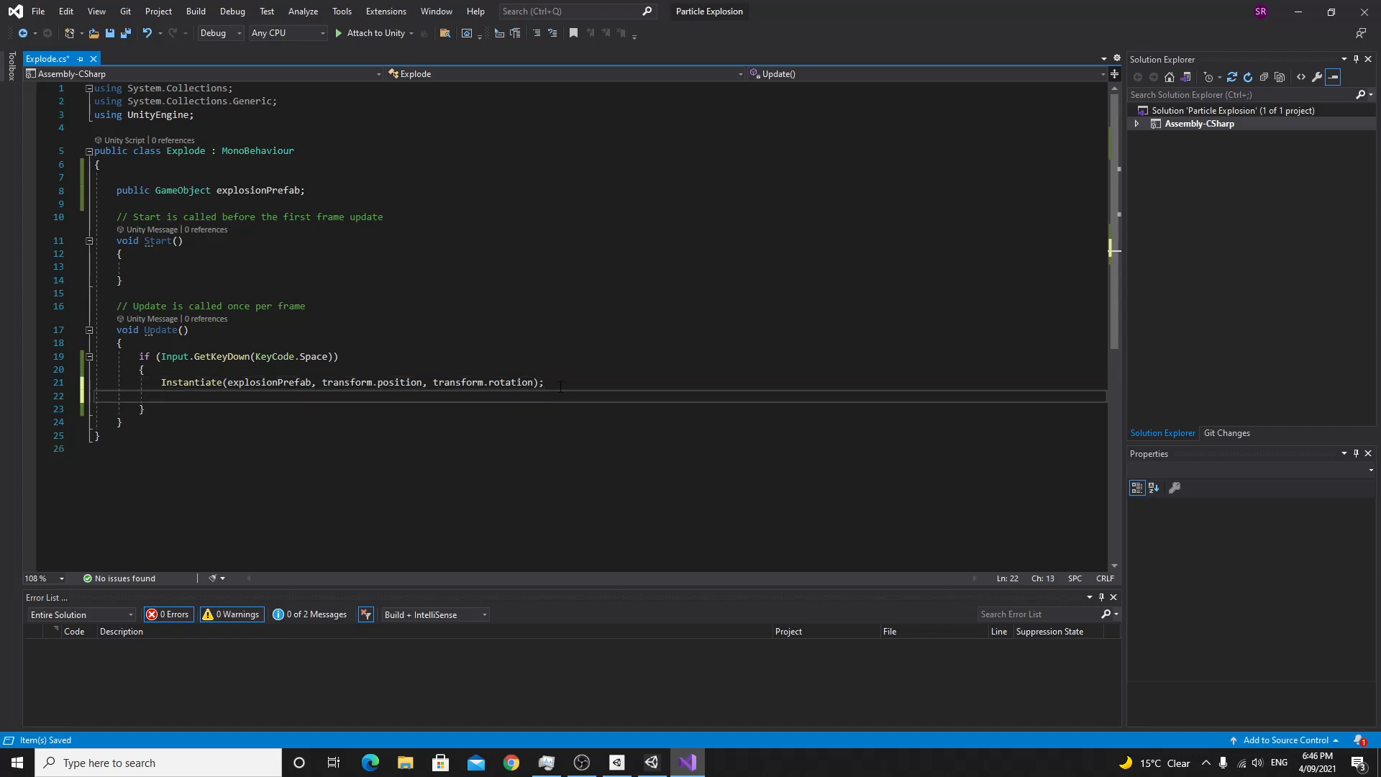
type("Destroy")
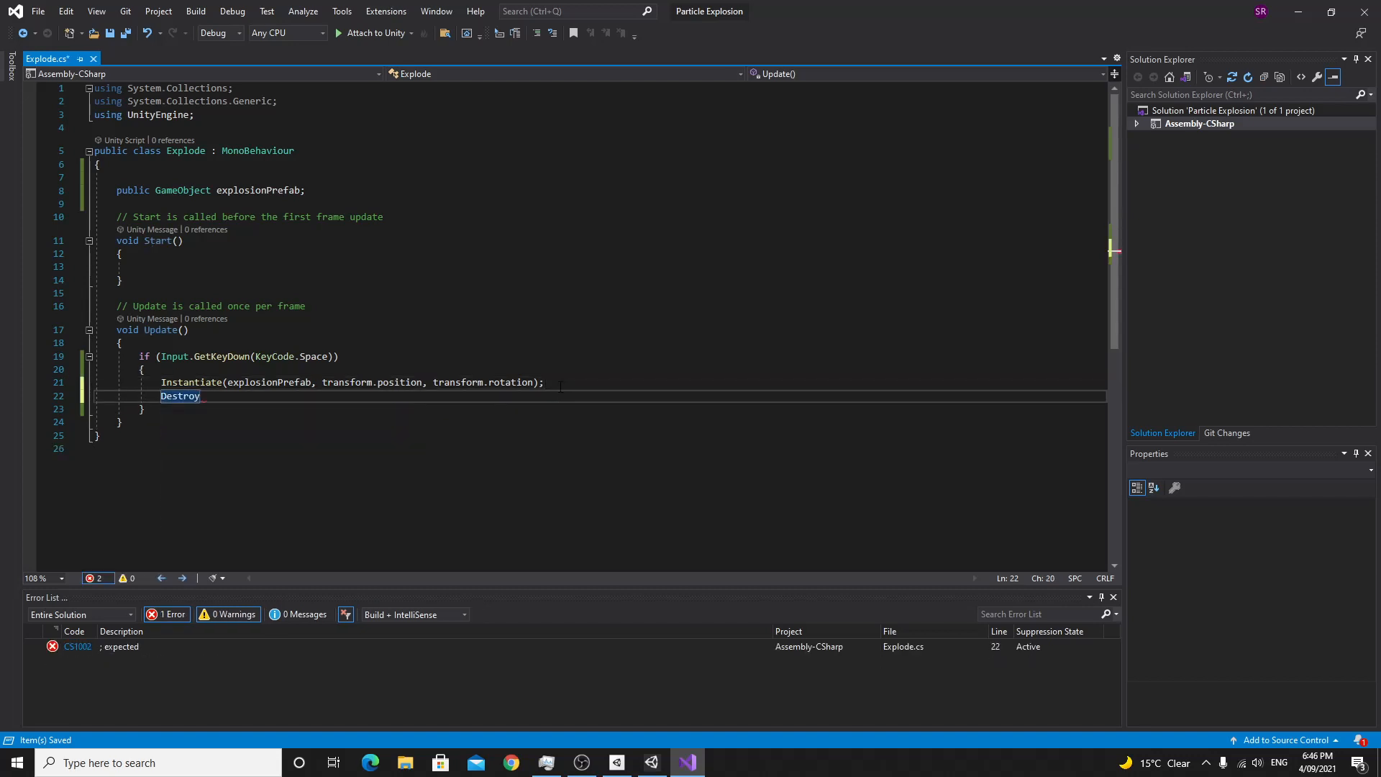
type("(gameObject")
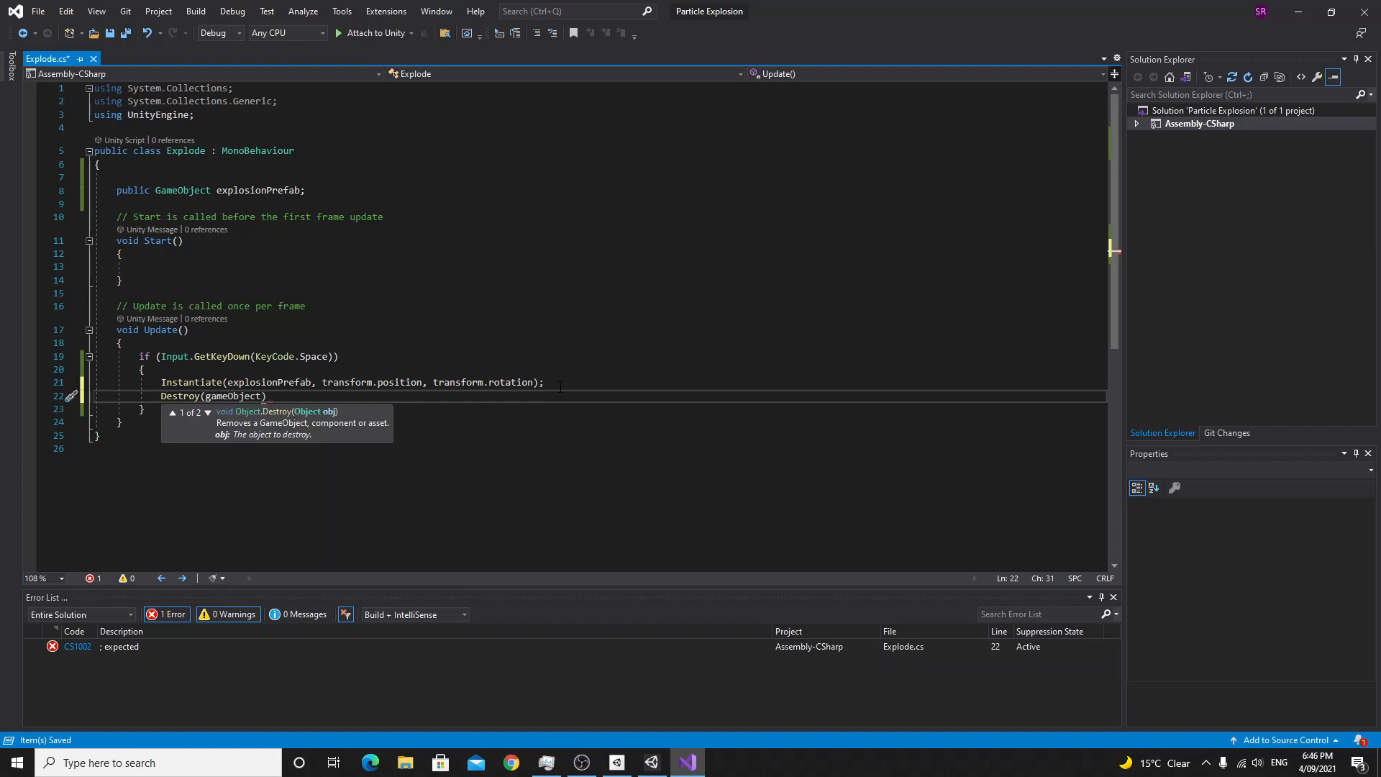
type(");")
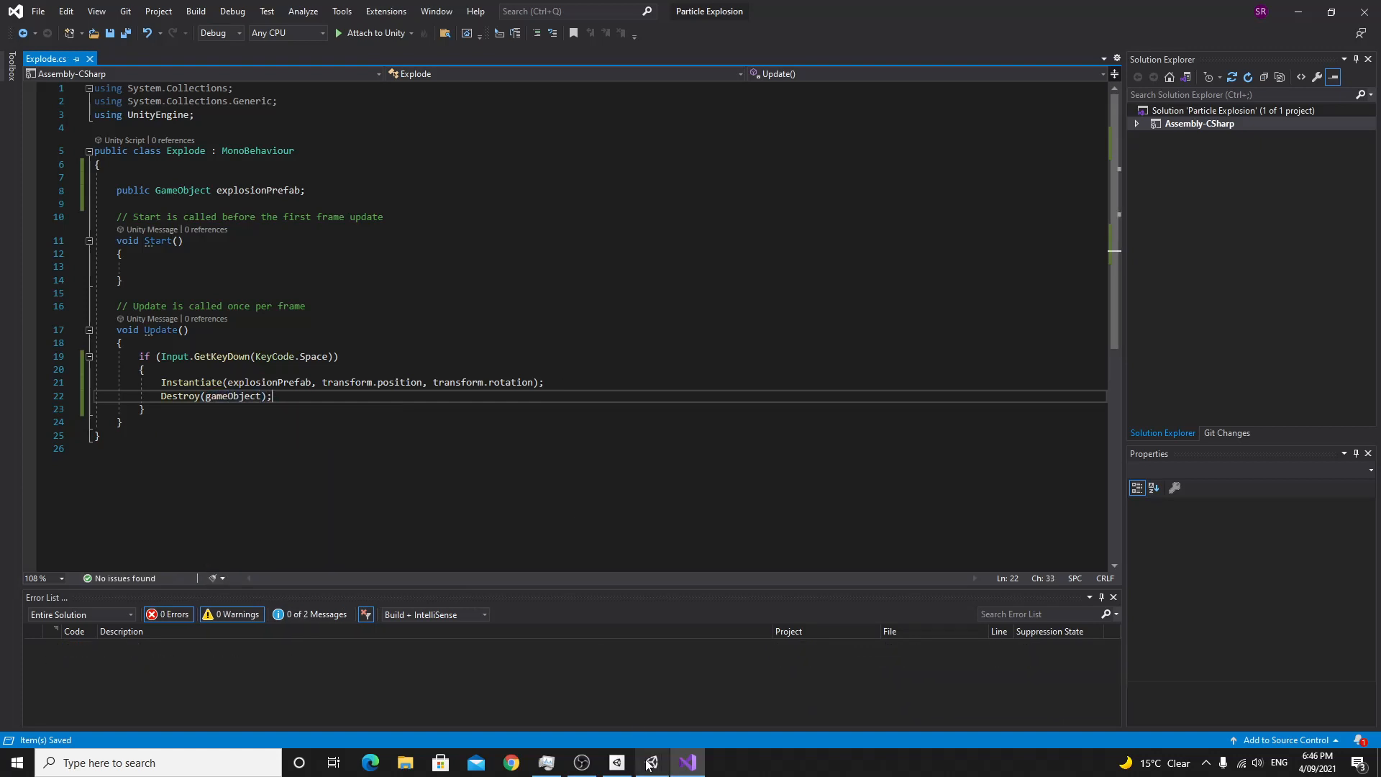
- Switch back to Unity, play-test the player's explosion, and turn off Looping in the Boom prefab's Particle System
left_click(651, 763)
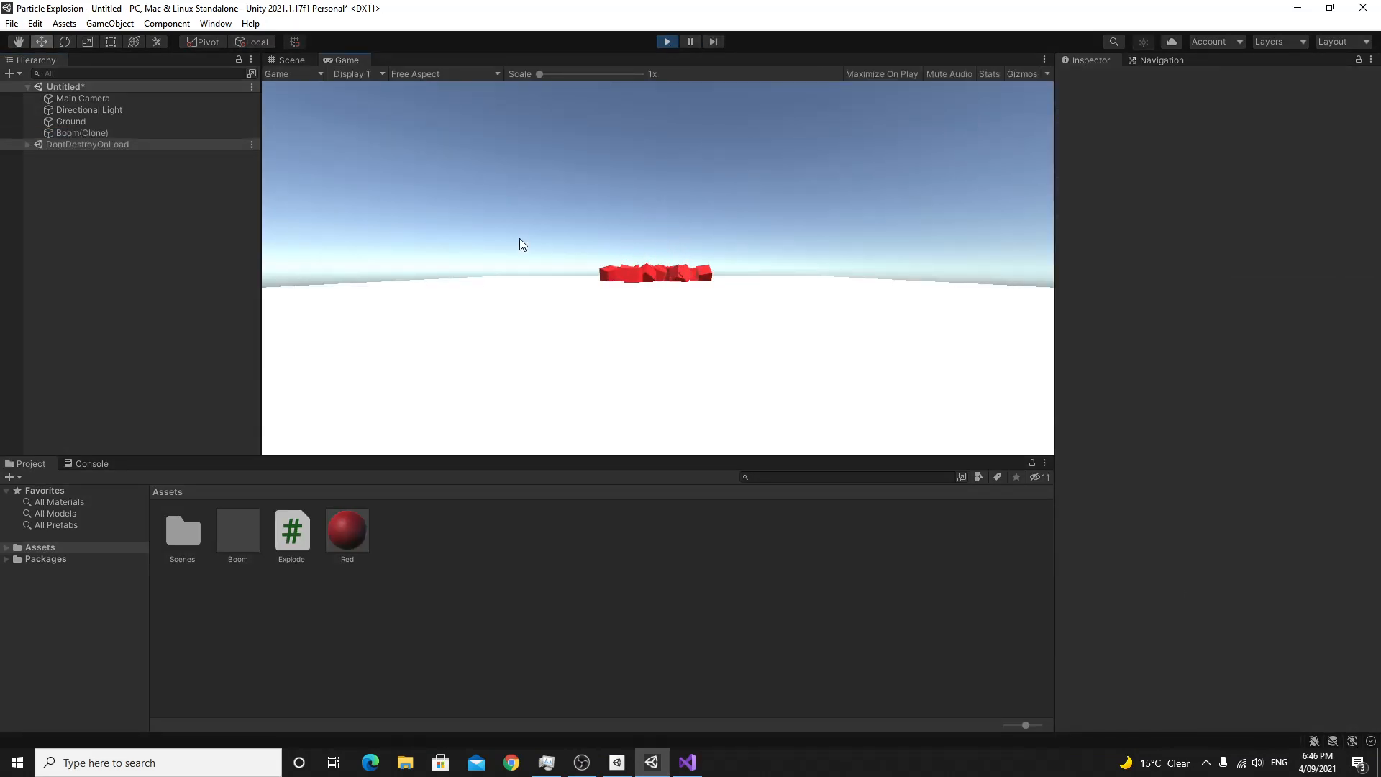
left_click(667, 42)
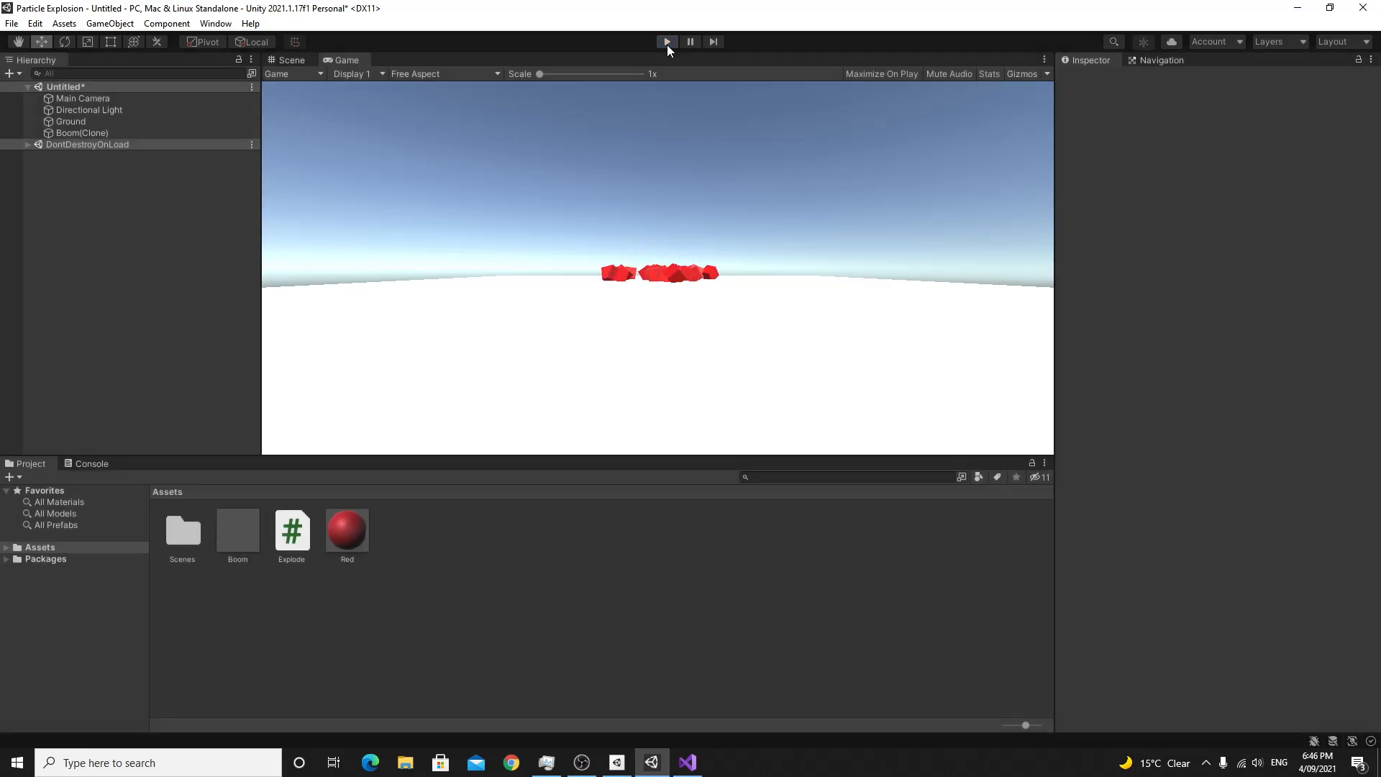
left_click(256, 536)
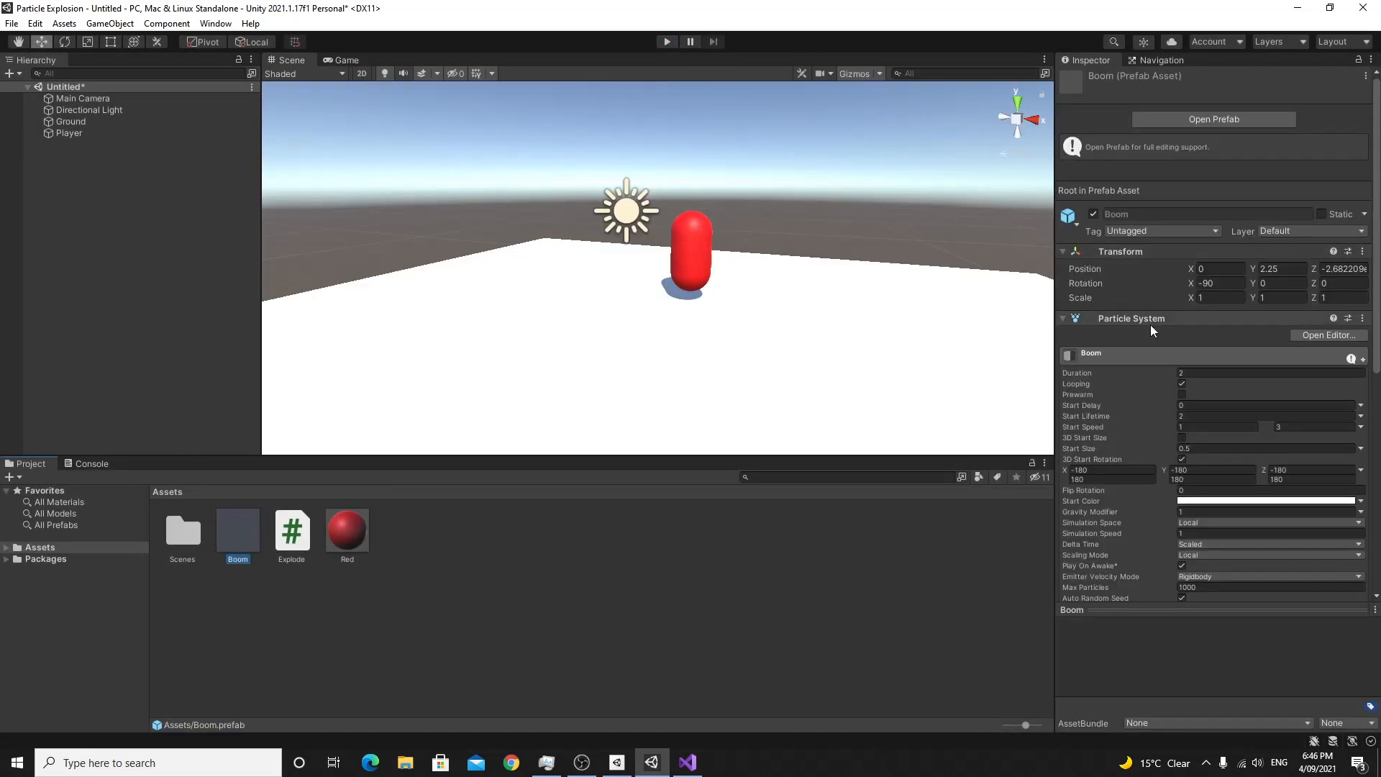
left_click(1181, 385)
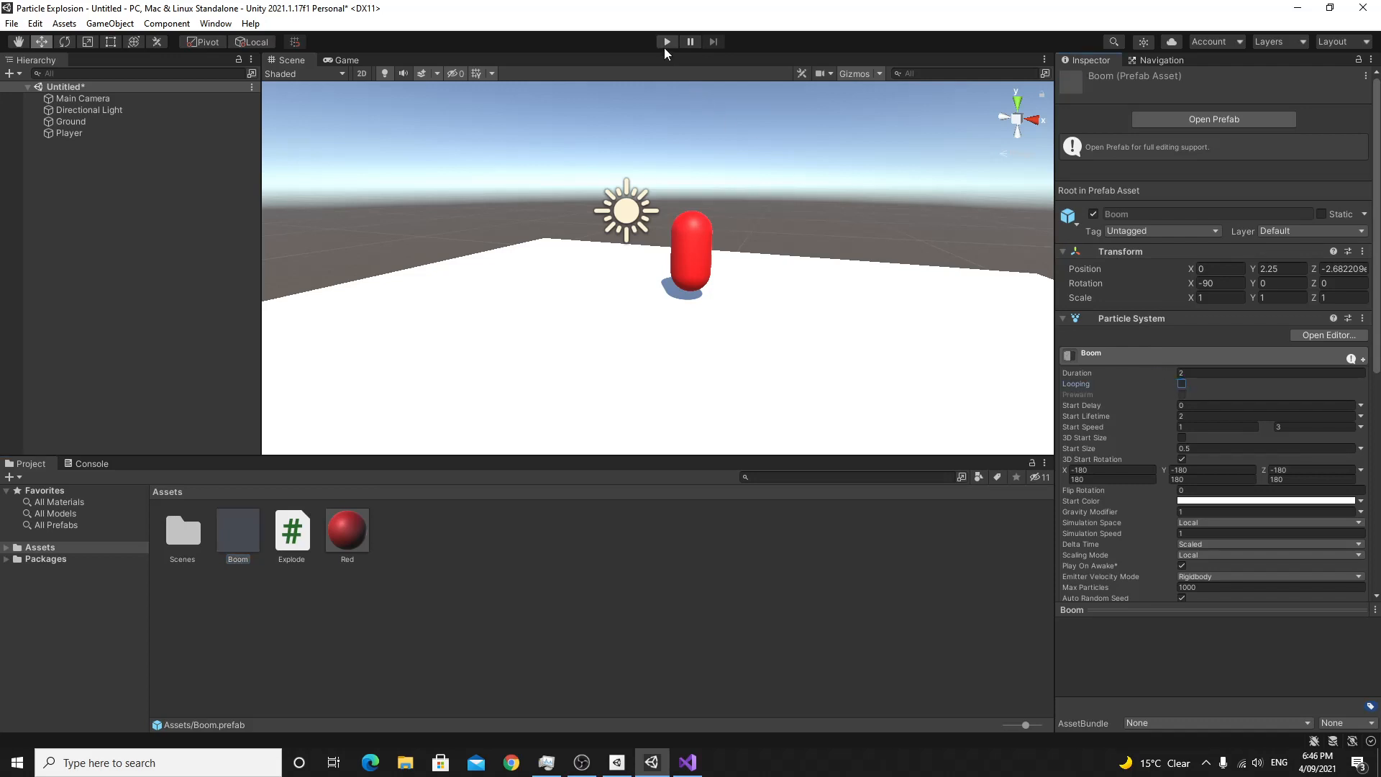
- Run the scene again, trigger the explosion to check the non-looping particles, and stop play mode
left_click(665, 42)
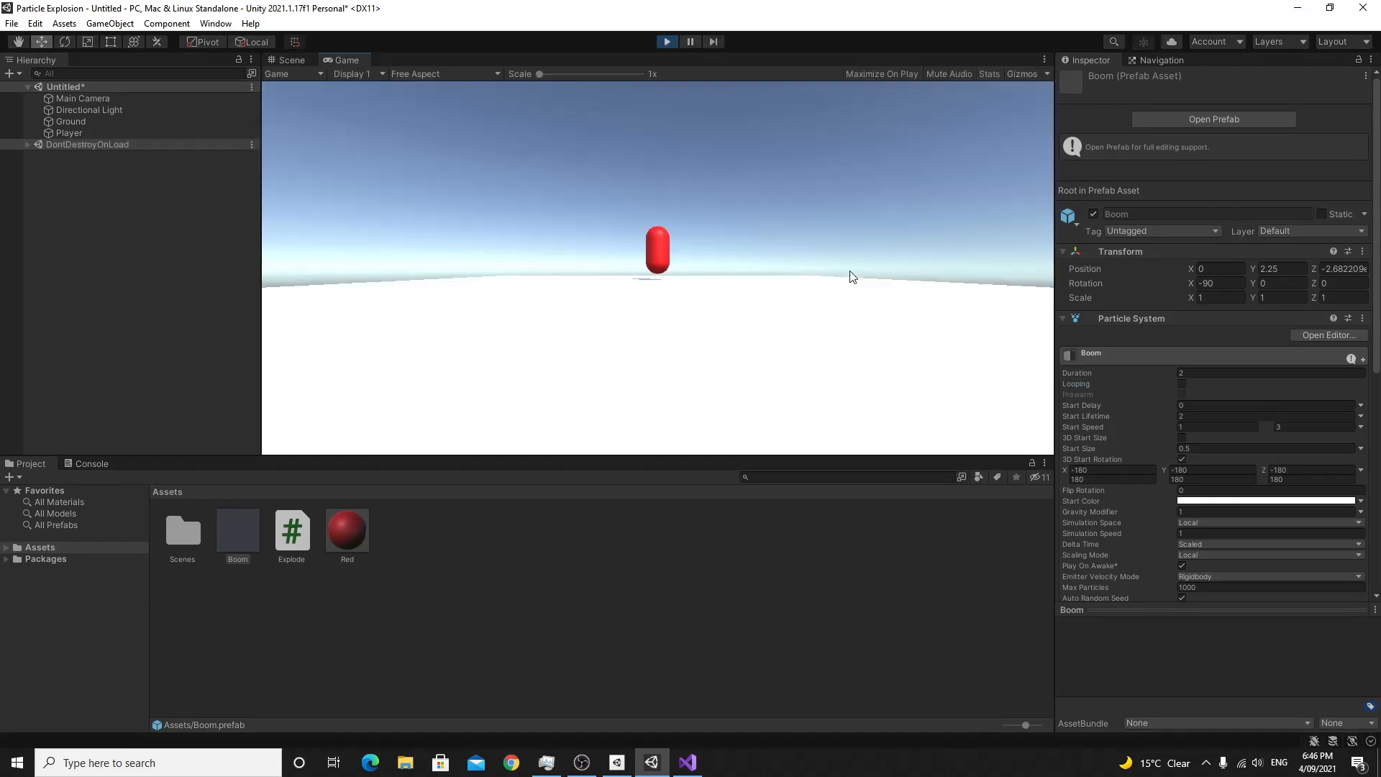
key("space")
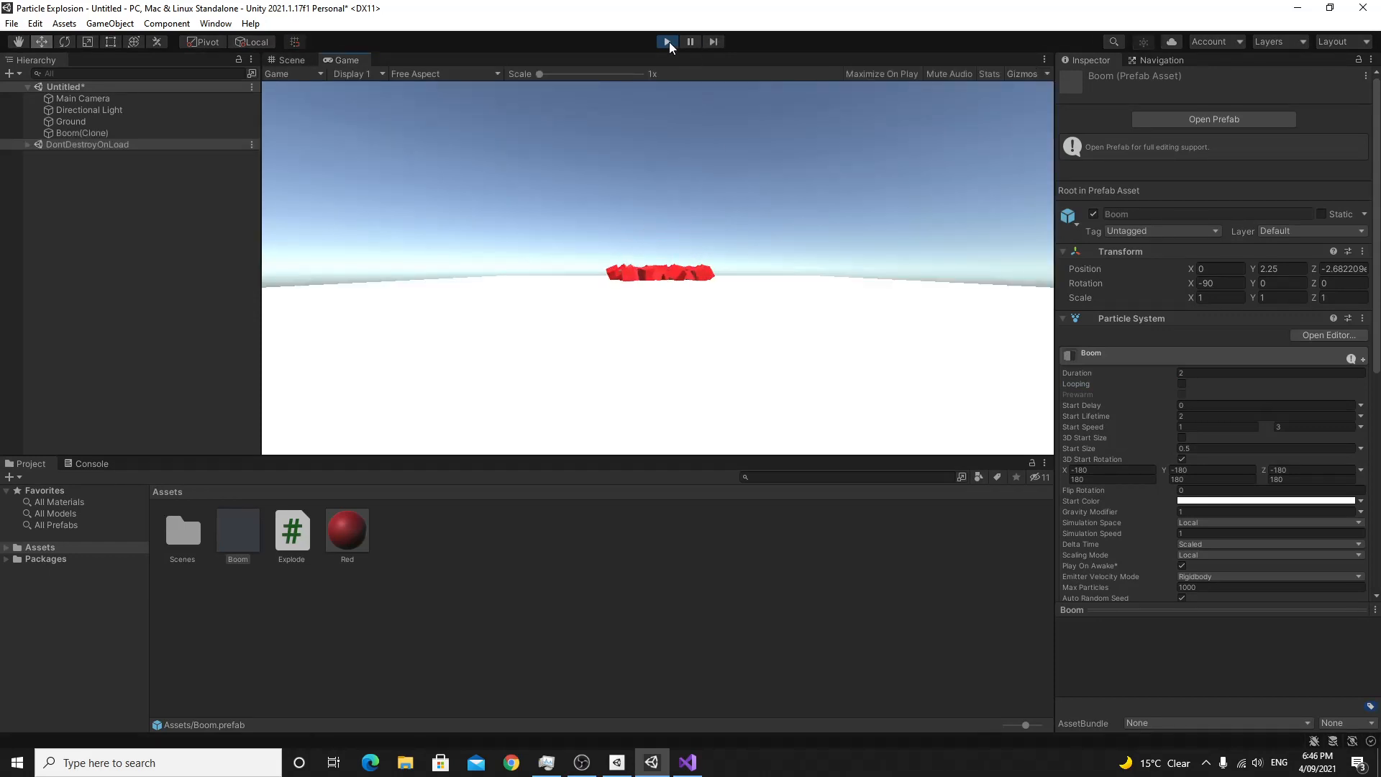
left_click(667, 42)
left_click(12, 23)
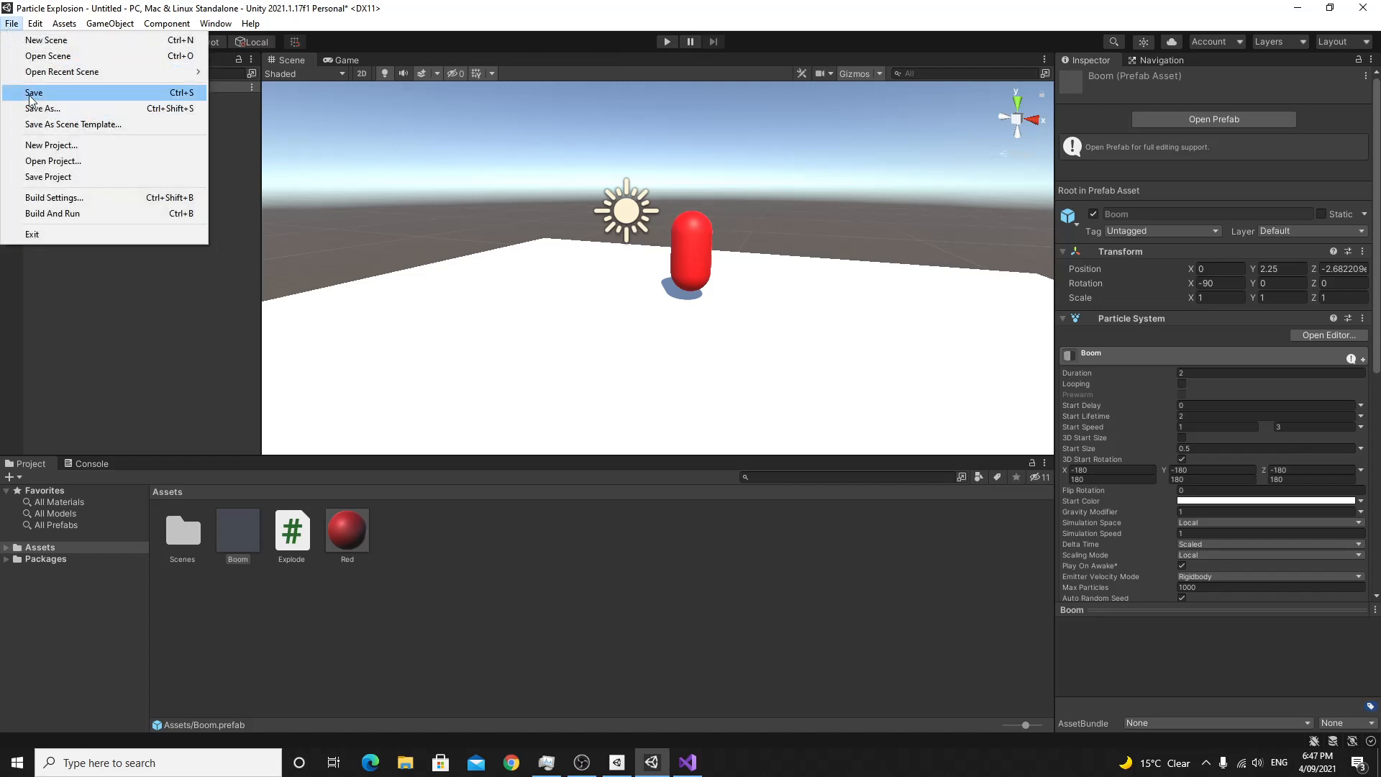
left_click(31, 93)
key("Escape")
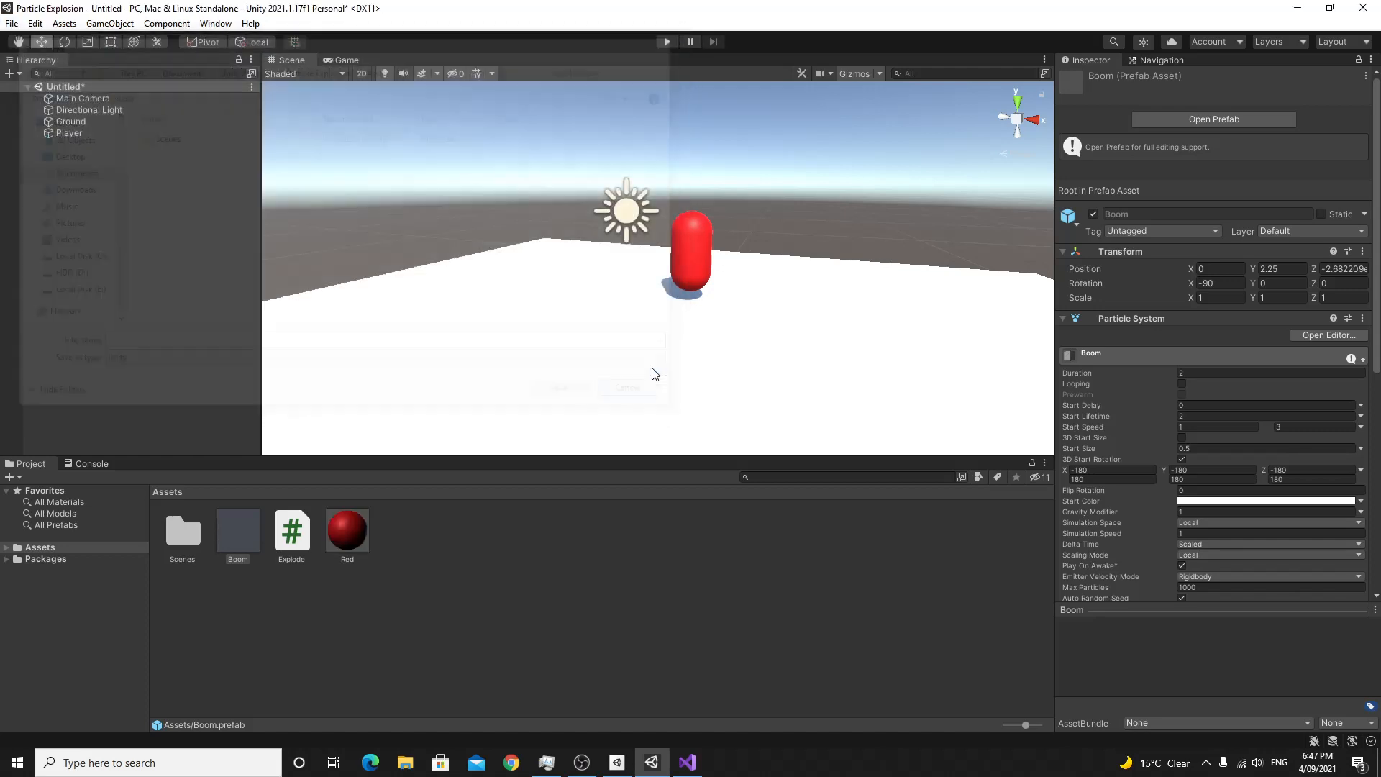